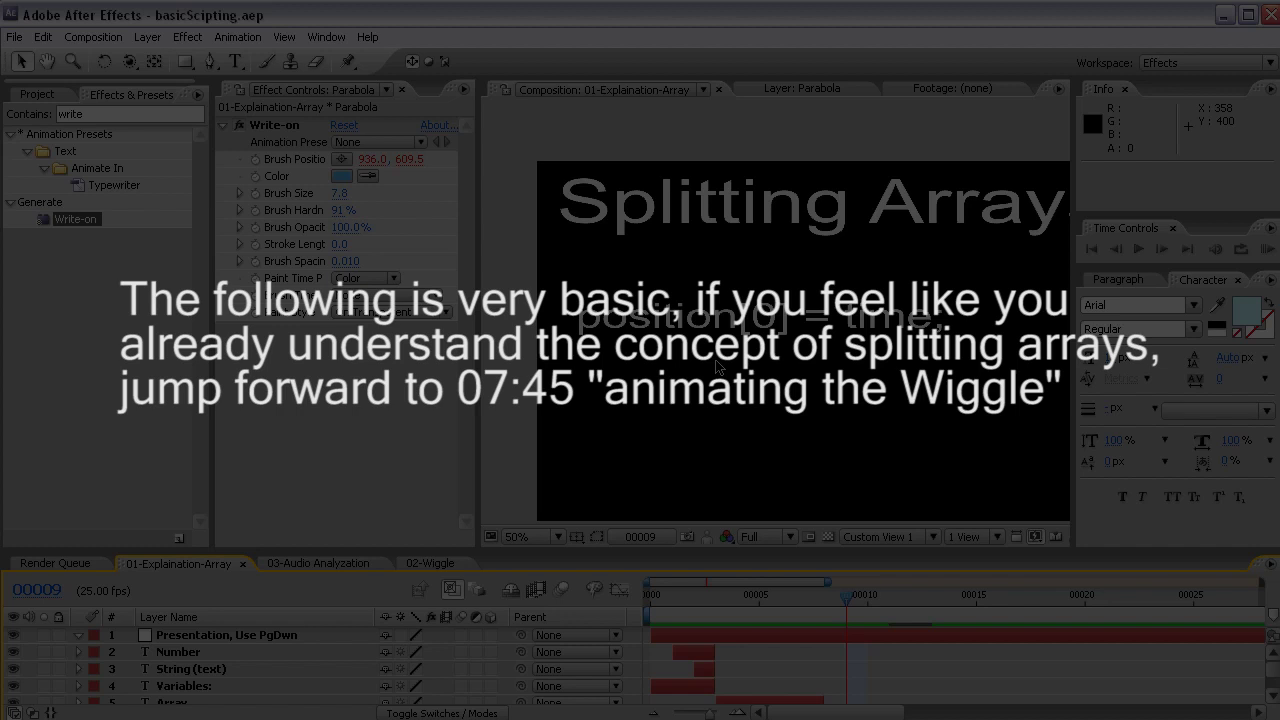
Create a new composition named Stroke and make the timeline area taller
key(ctrl+n)
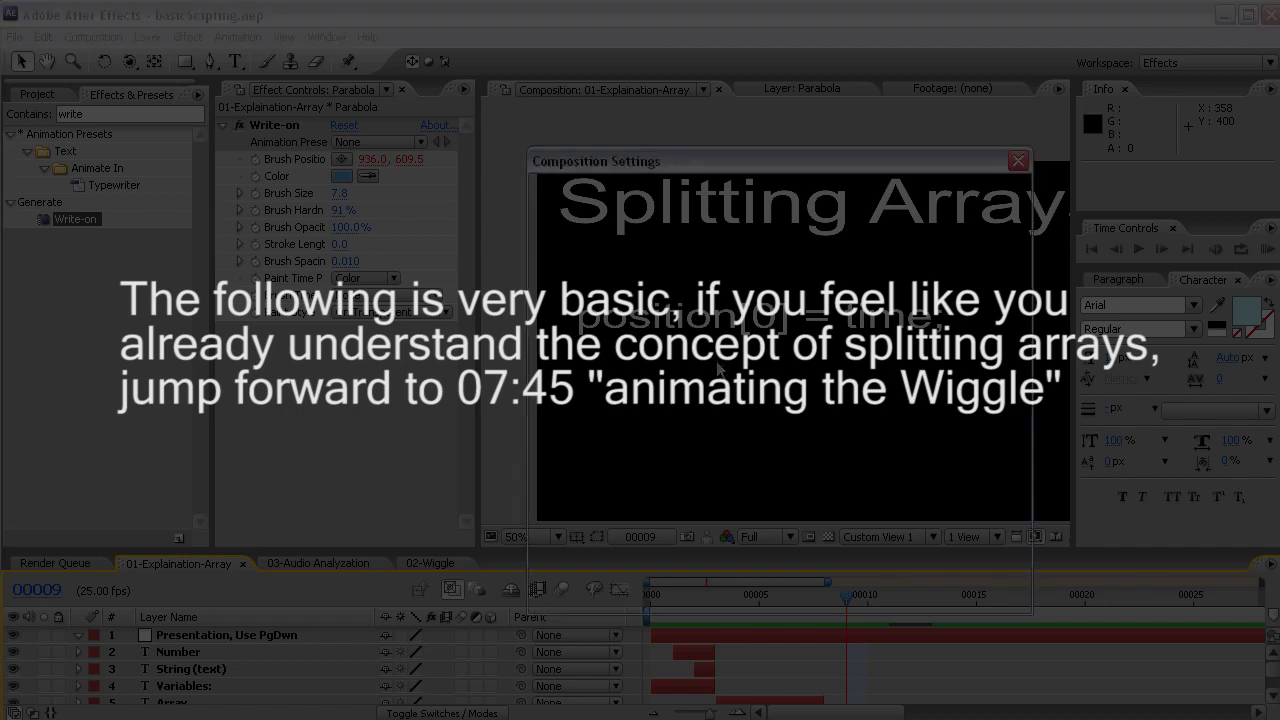
text(Stroke)
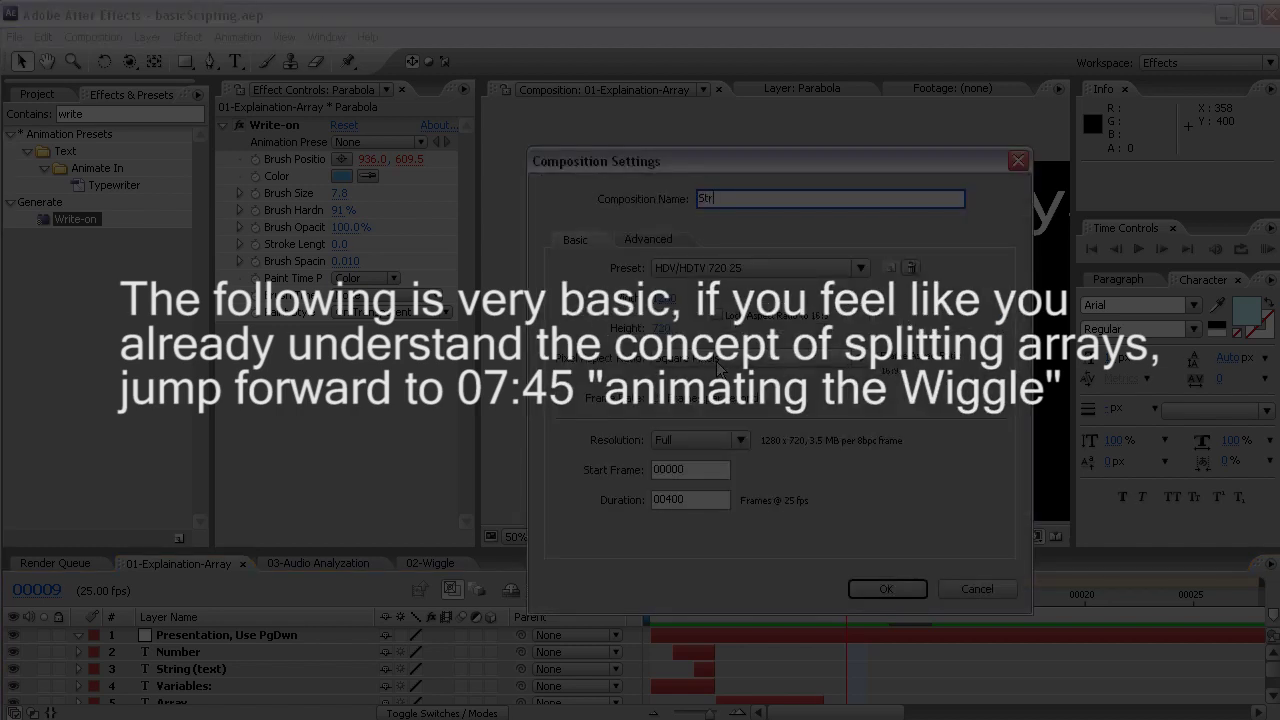
key(Return)
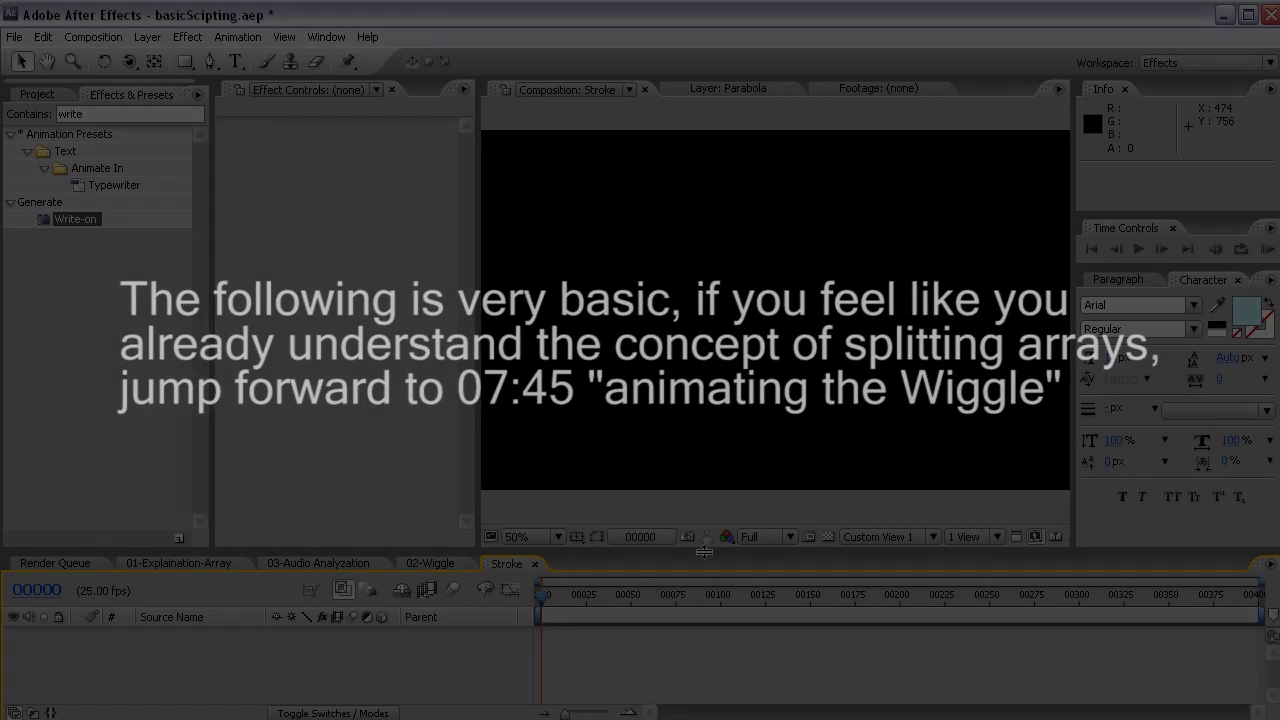
drag(704, 551, 704, 523)
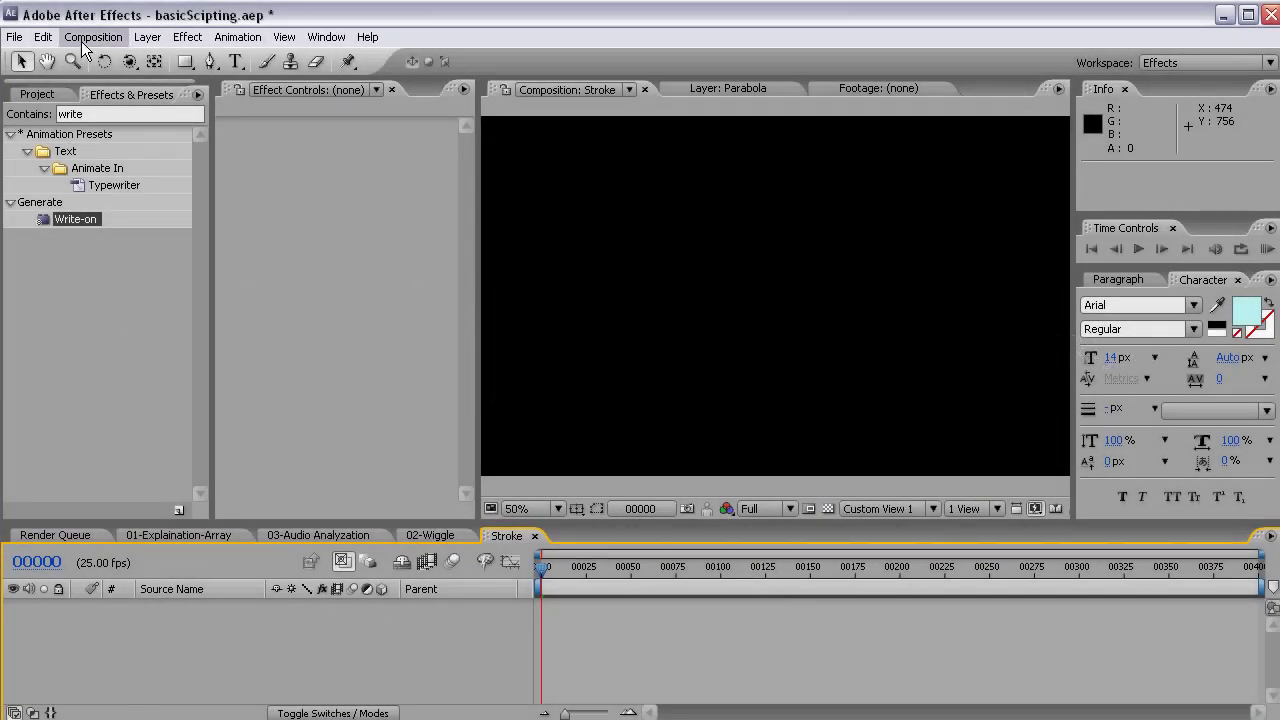
Add a black 1280 x 720 solid named Stroke to the composition
right_click(169, 628)
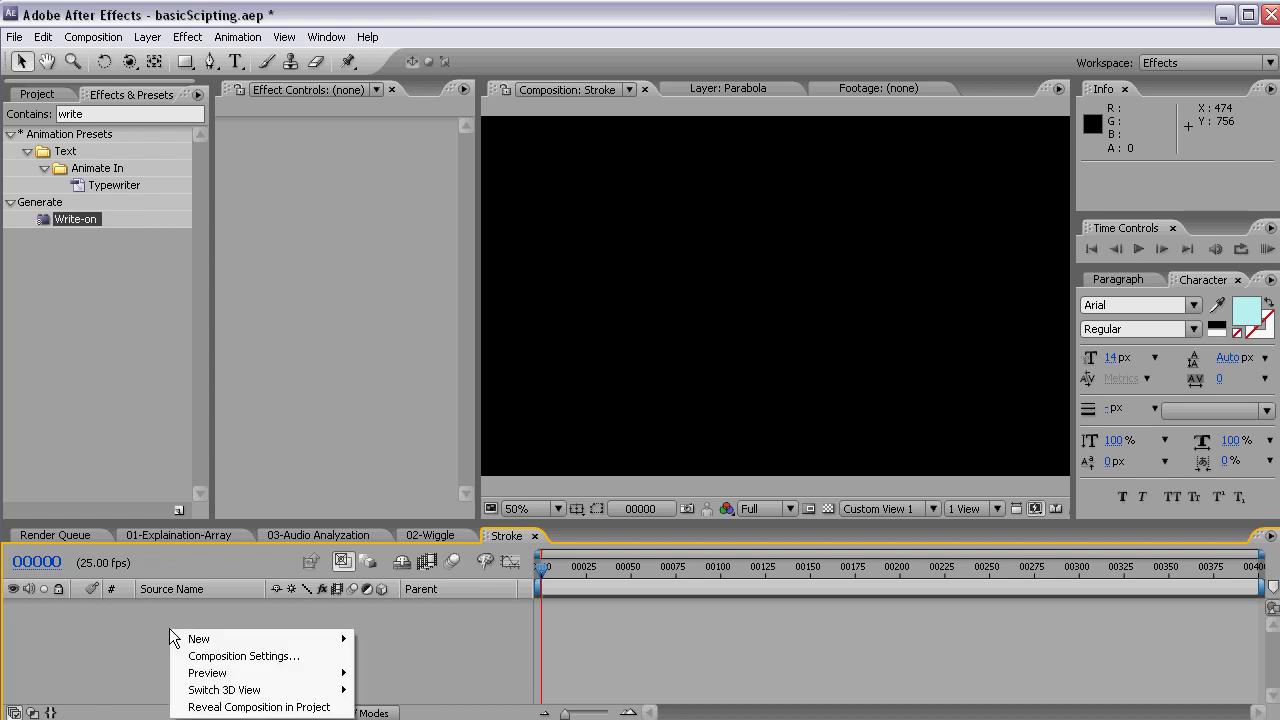
mouse_move(200, 639)
click(456, 685)
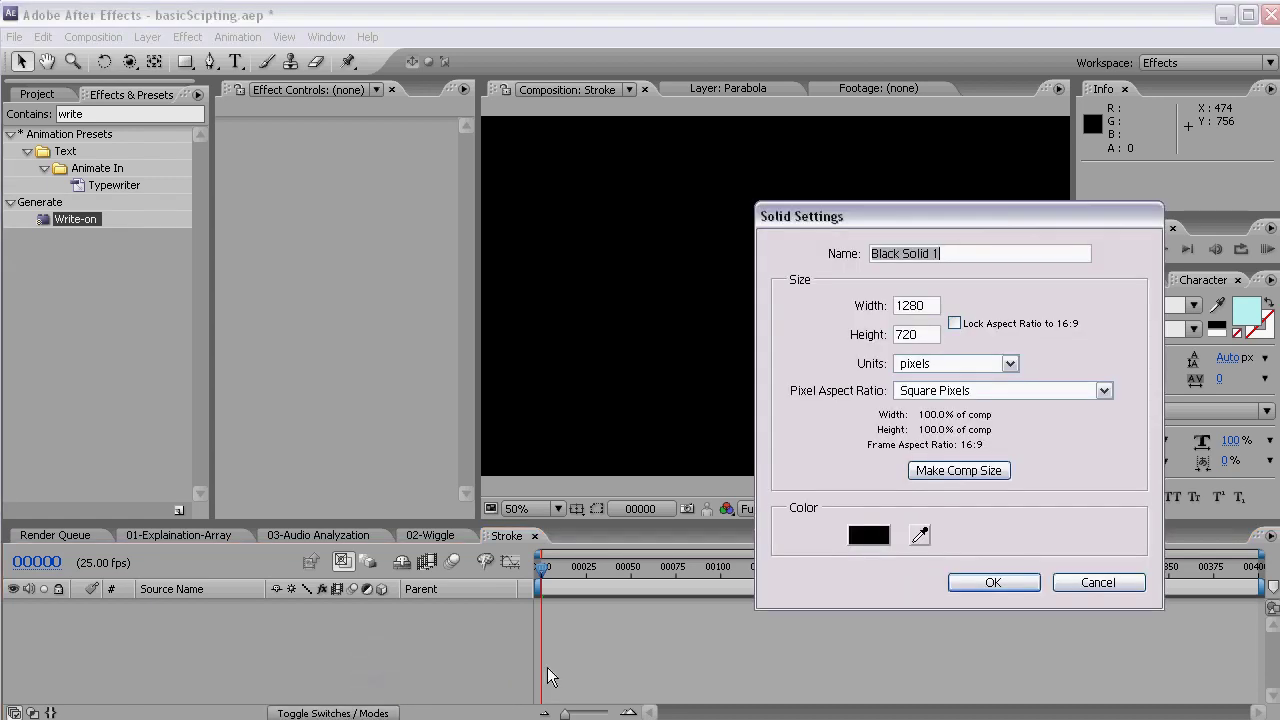
text(Stroke)
key(Return)
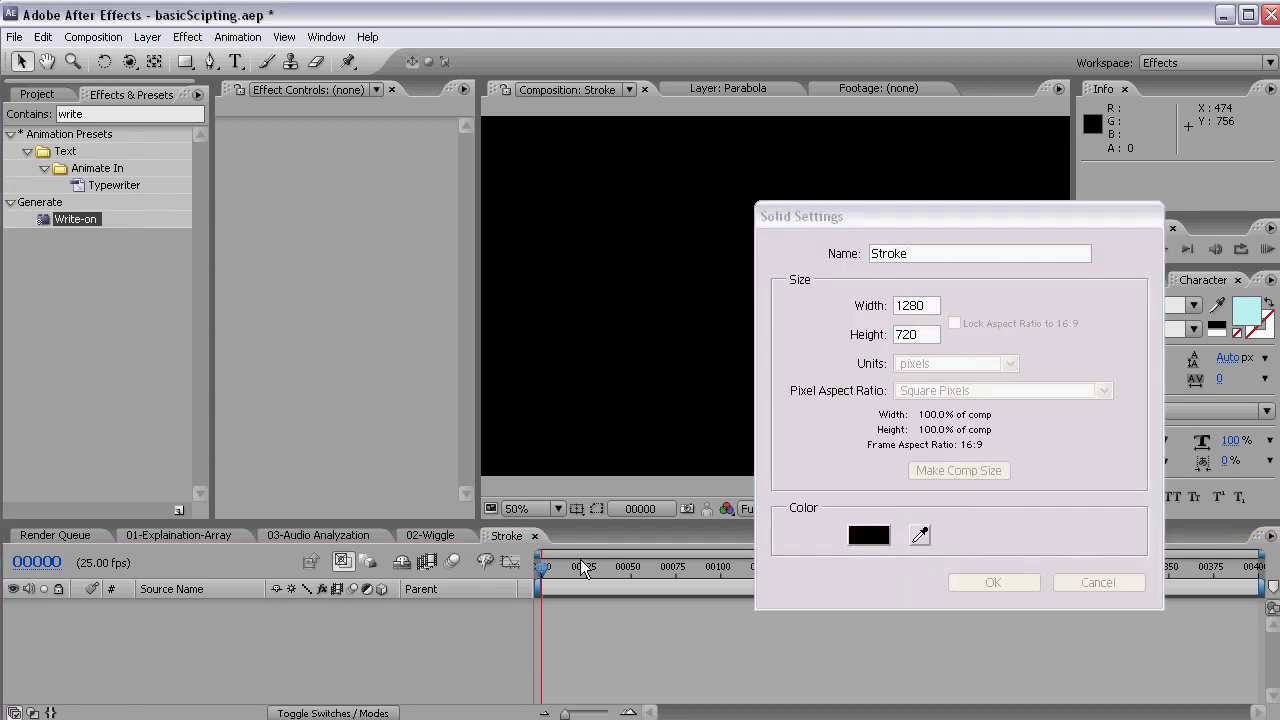
Apply the Write-on effect to the Stroke solid, and enable an expression on its Brush Position with only that expression revealed
mouse_move(88, 219)
mouse_down()
mouse_move(439, 204)
mouse_move(363, 227)
mouse_up()
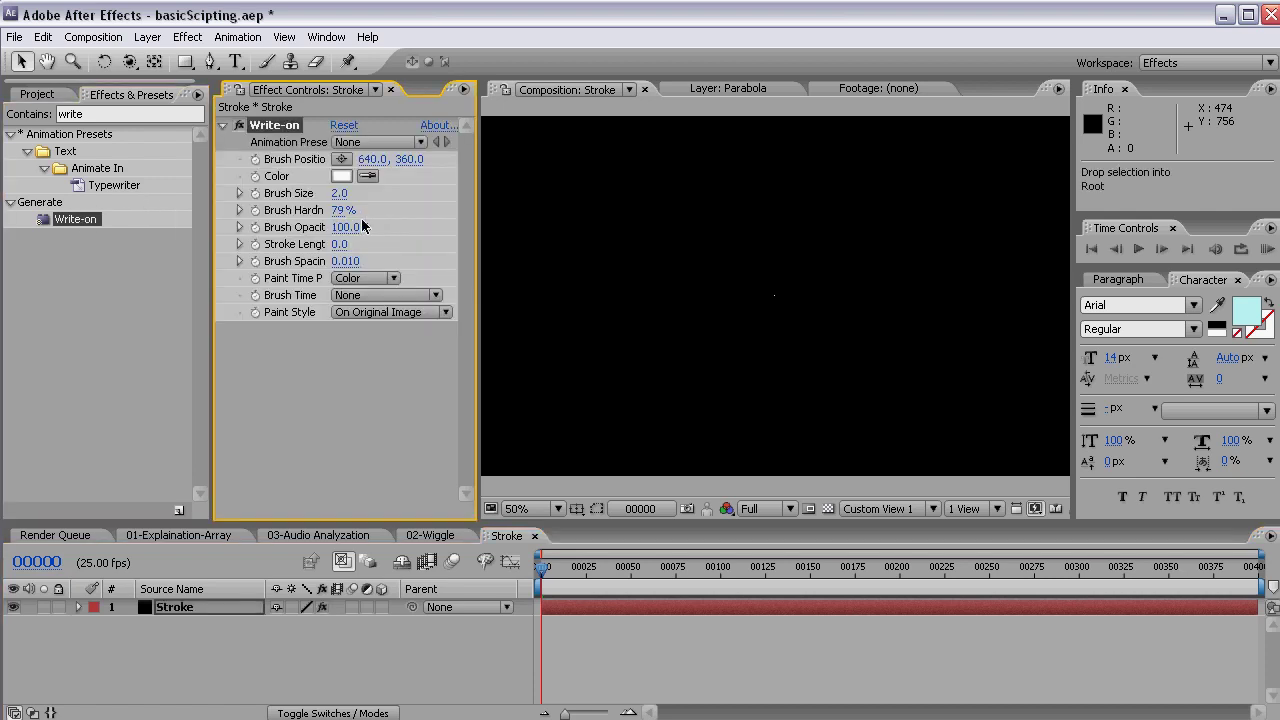
alt+click(255, 160)
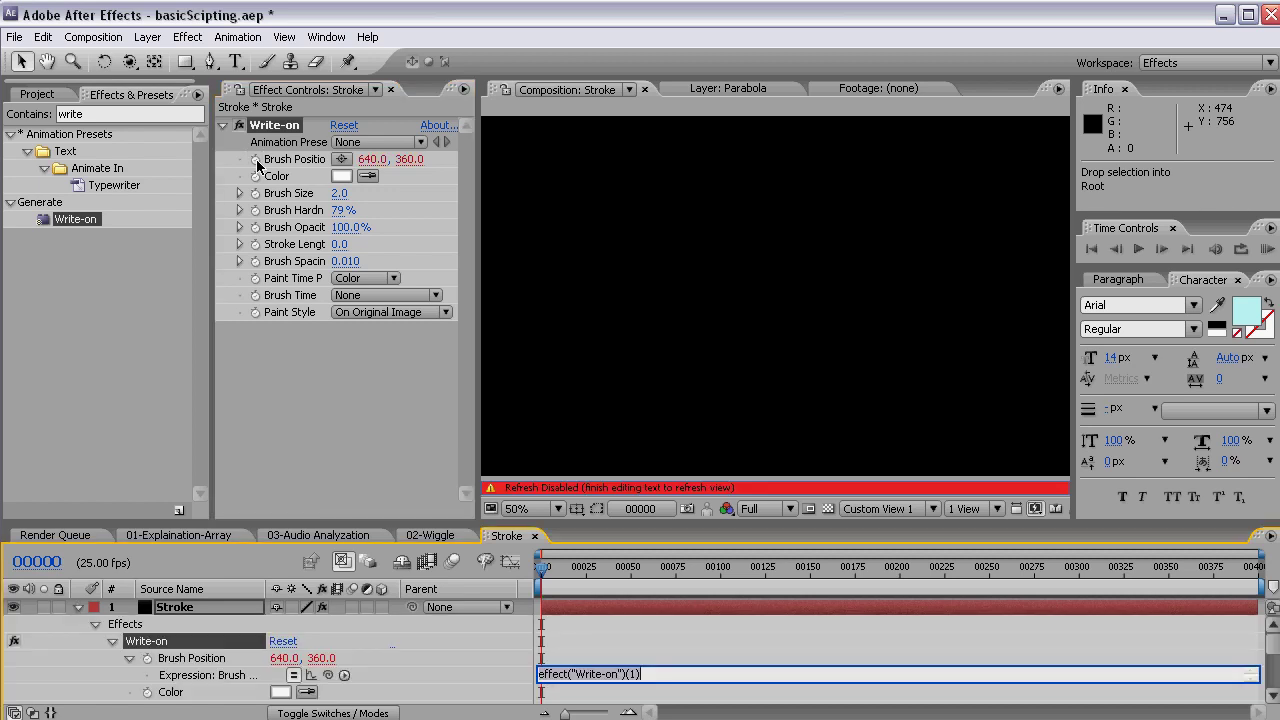
click(240, 611)
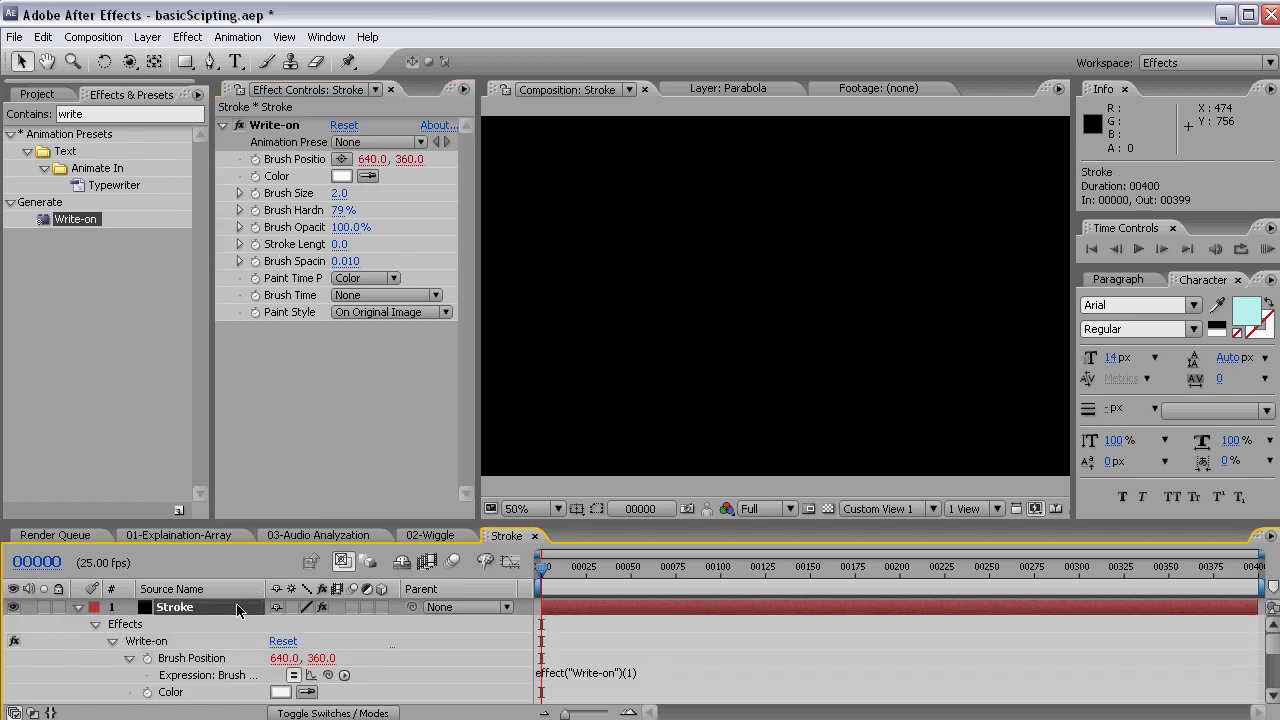
key(e)
key(e)
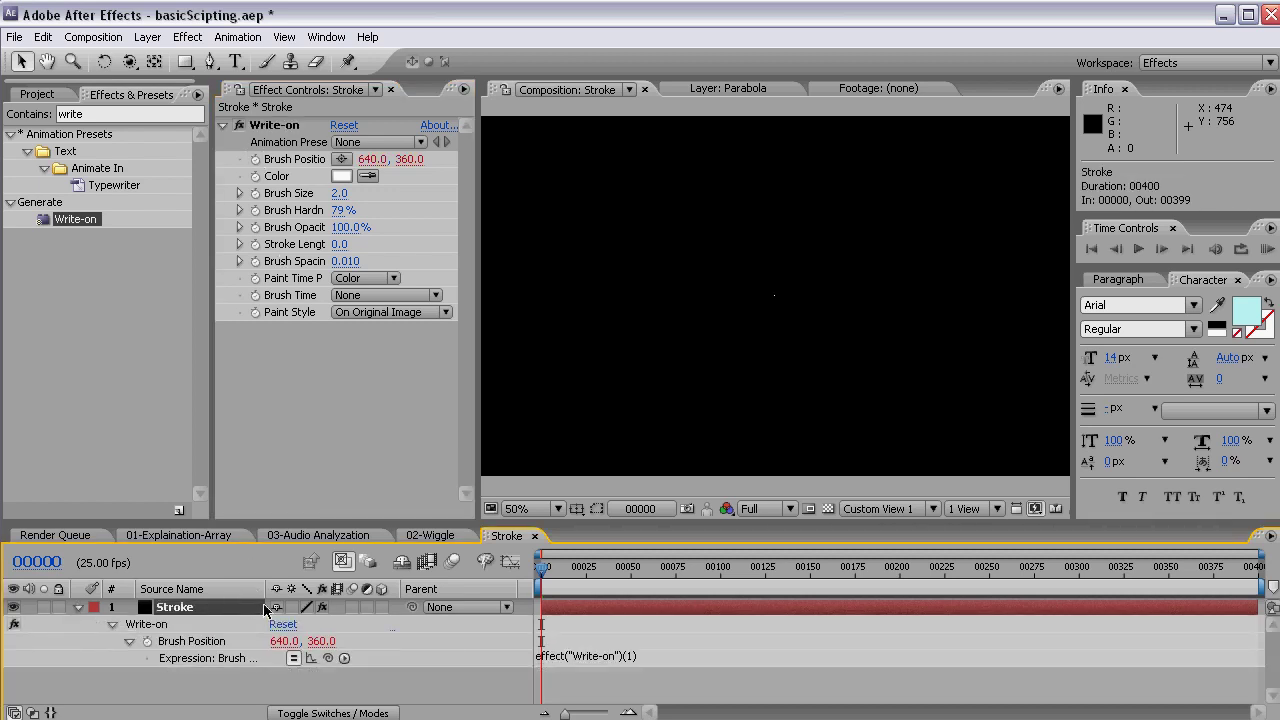
Replace the default Brush Position expression with a first line defining x = time*100;
click(645, 656)
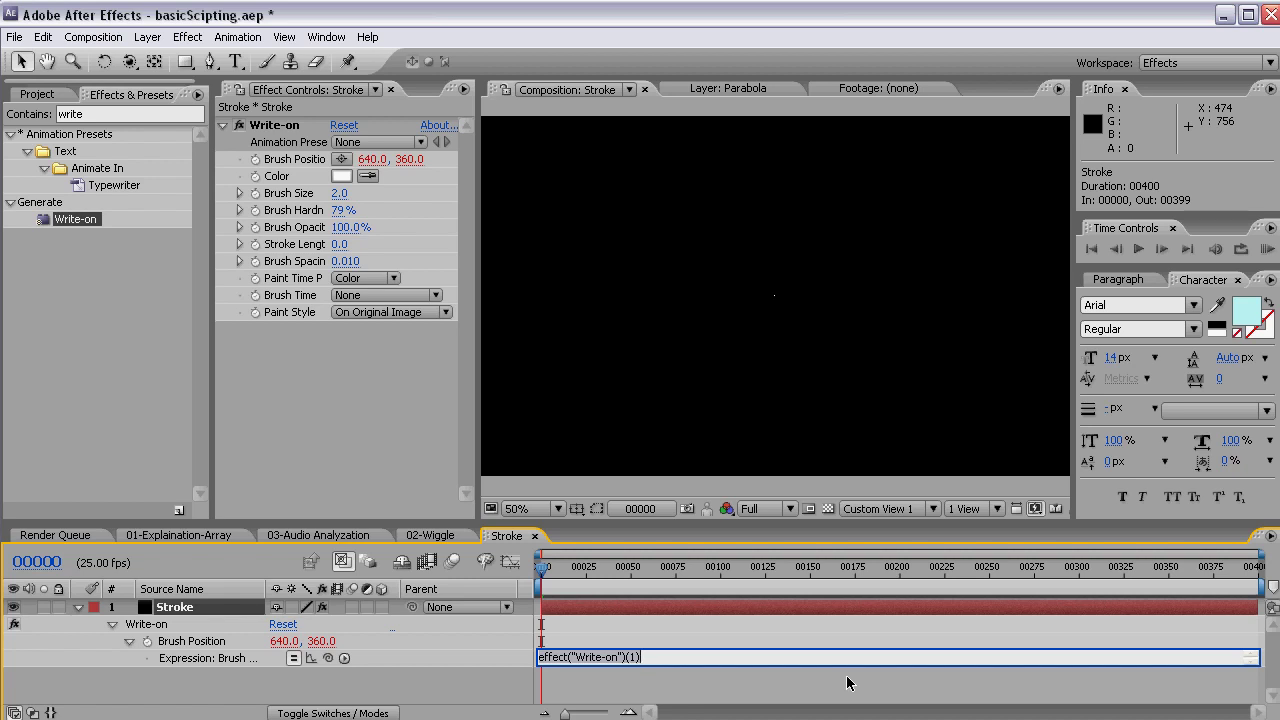
text(x =)
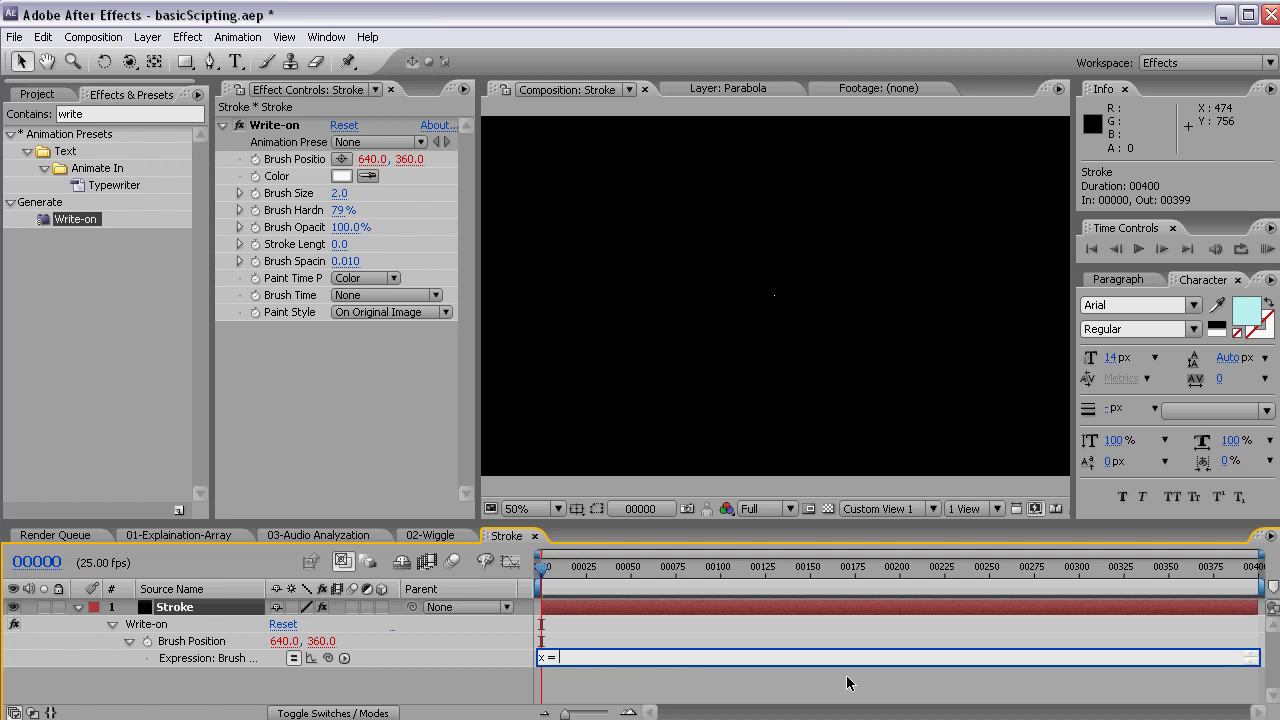
key(ctrl+a)
key(BackSpace)
text(rabbit =)
key(Home)
text(x)
text(time*100;)
key(Return)
Complete the Brush Position expression with y = x*x; and the output array [x,y]
text(y)
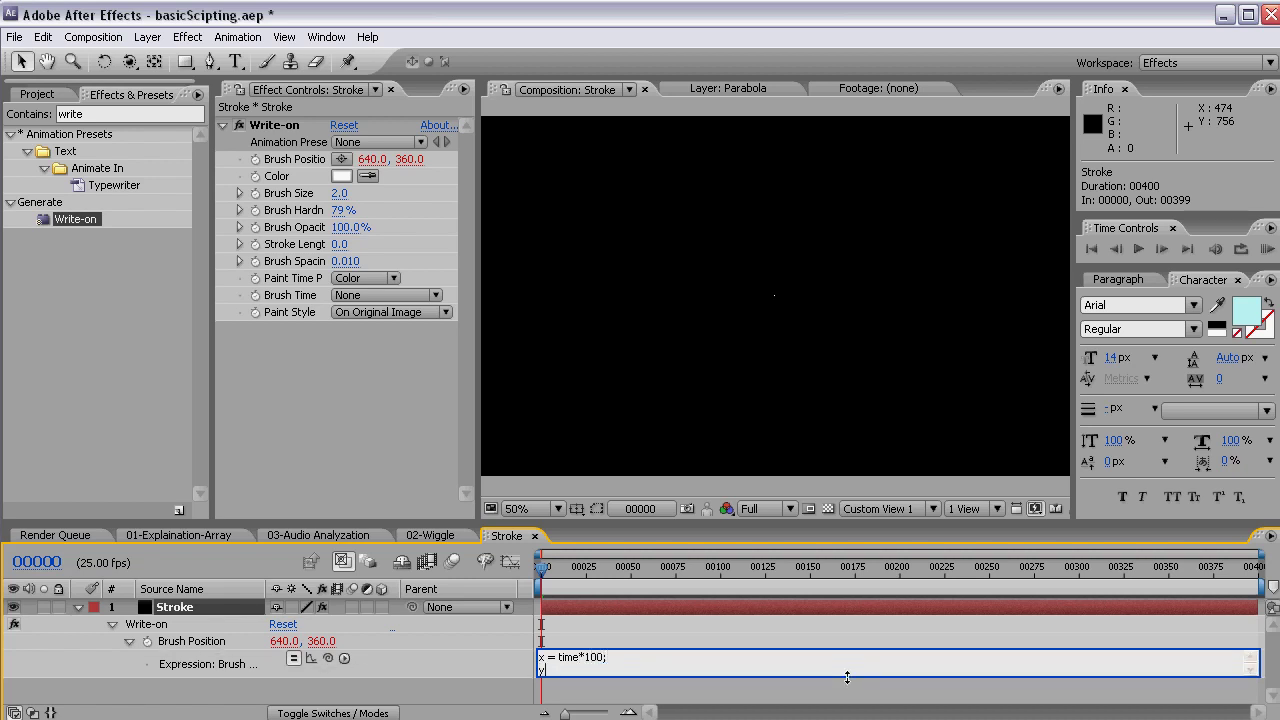
text( = x*x;)
key(Return)
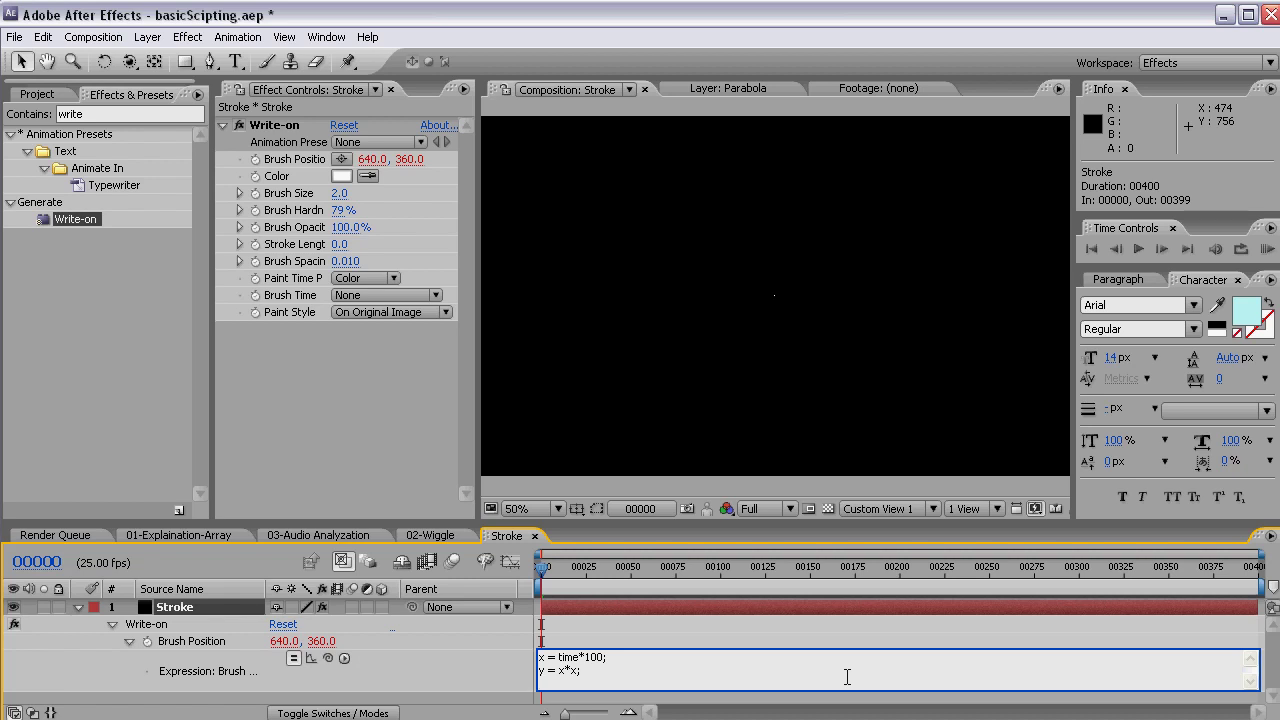
text([)
text(x,y])
key(KP_Enter)
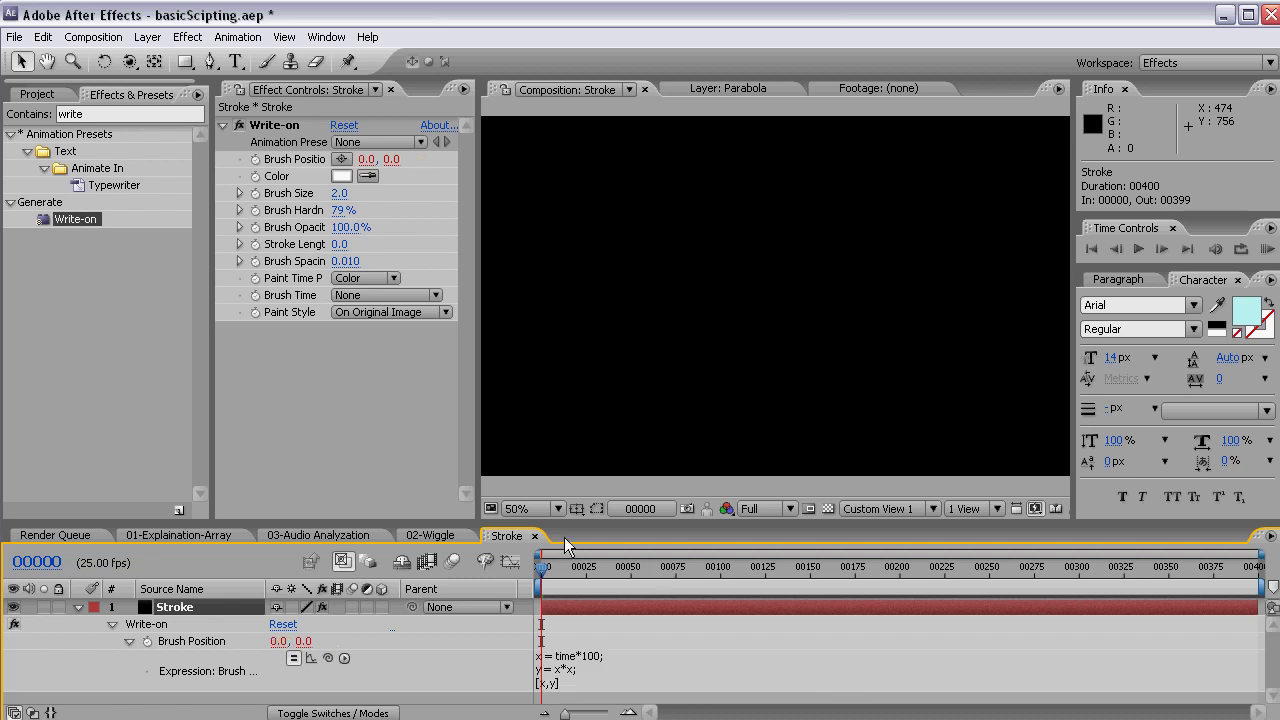
Scrub the timeline between frames 0 and 67 to examine the path the brush draws, ending at frame 26
drag(544, 568, 648, 559)
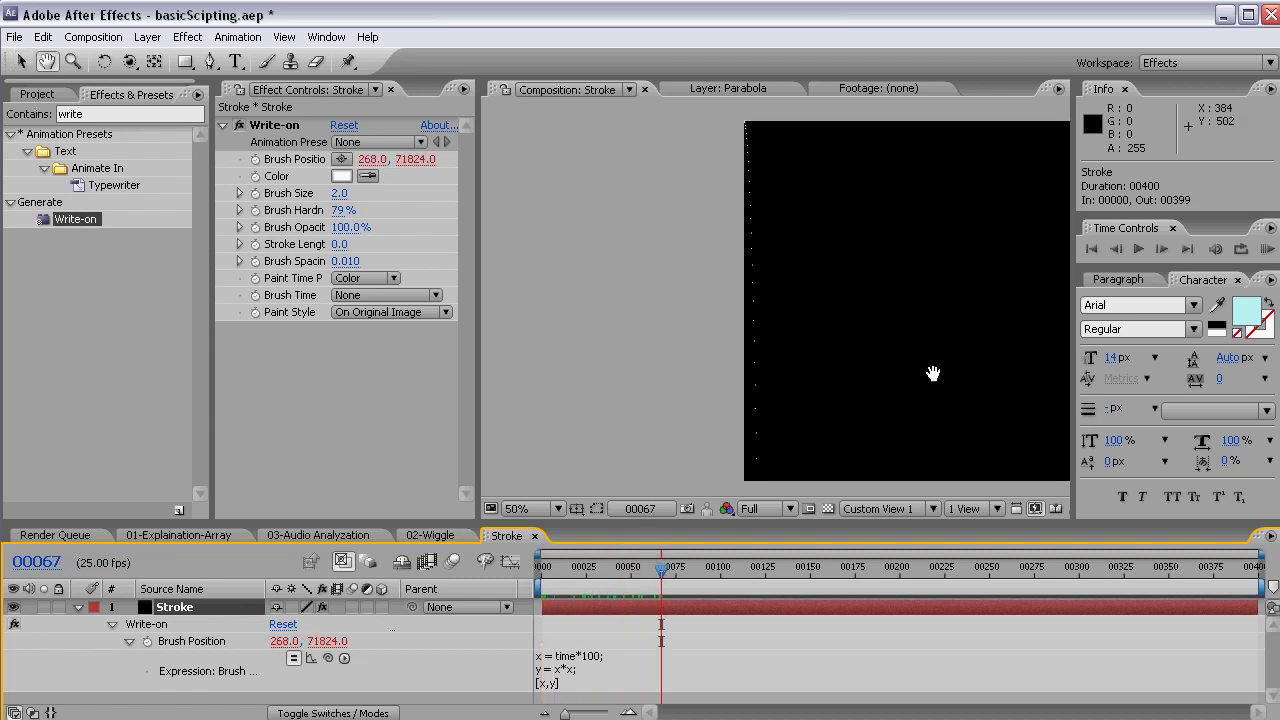
drag(931, 371, 851, 349)
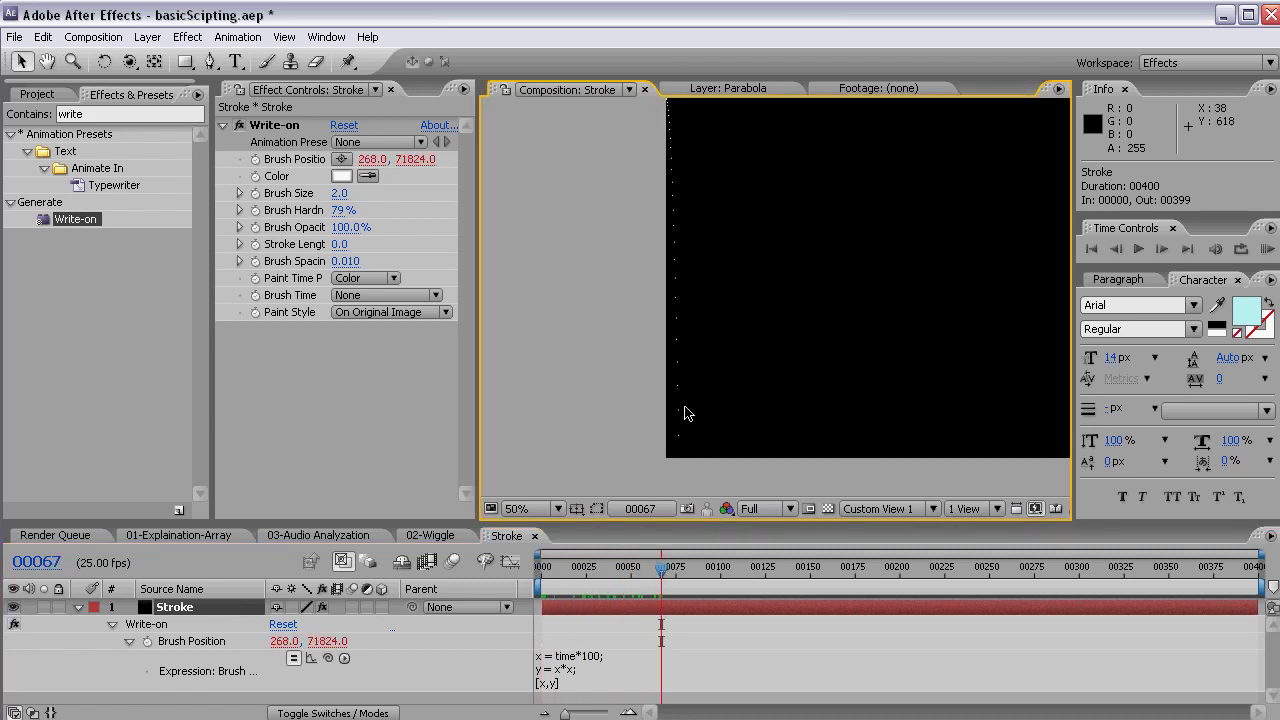
drag(760, 437, 710, 433)
key(space)
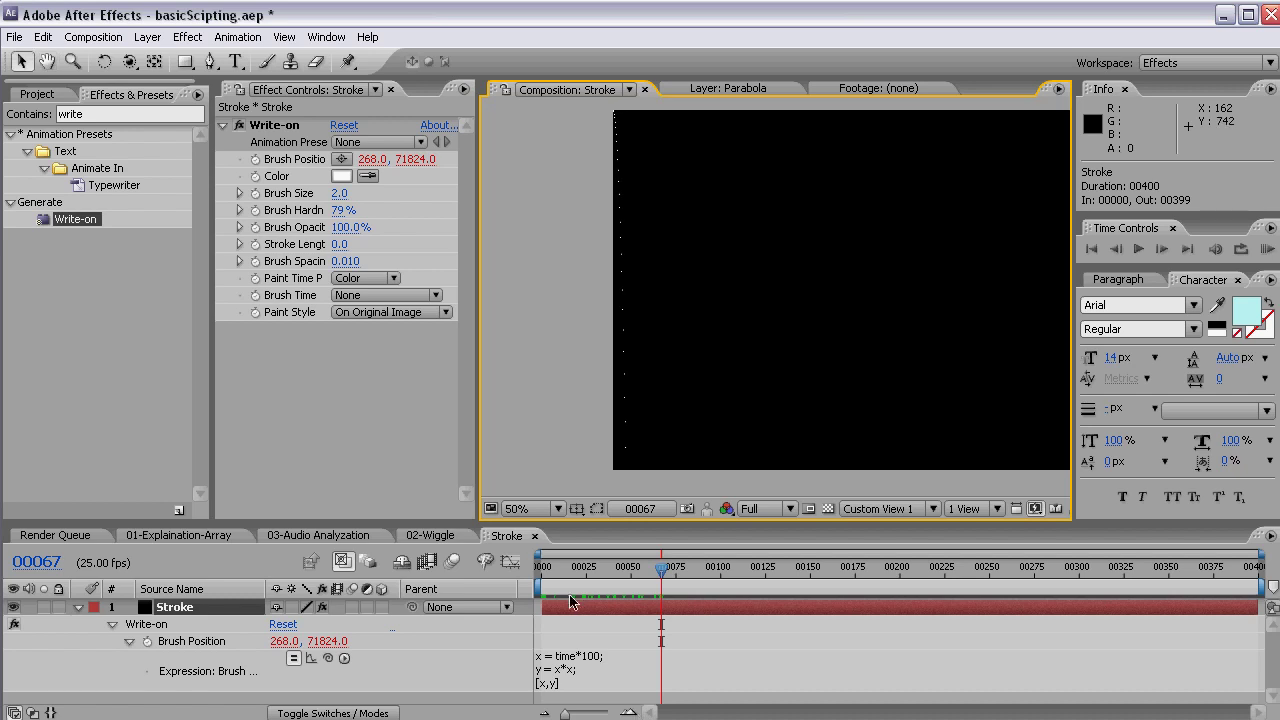
click(541, 569)
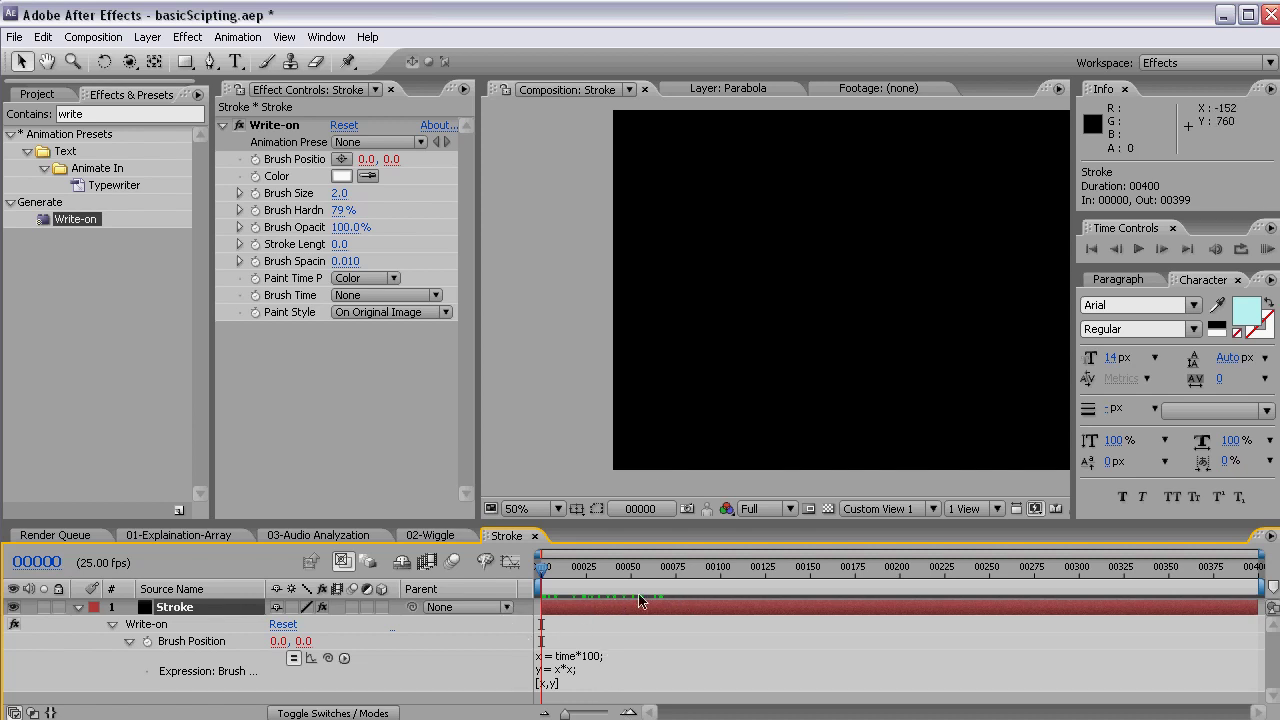
click(589, 570)
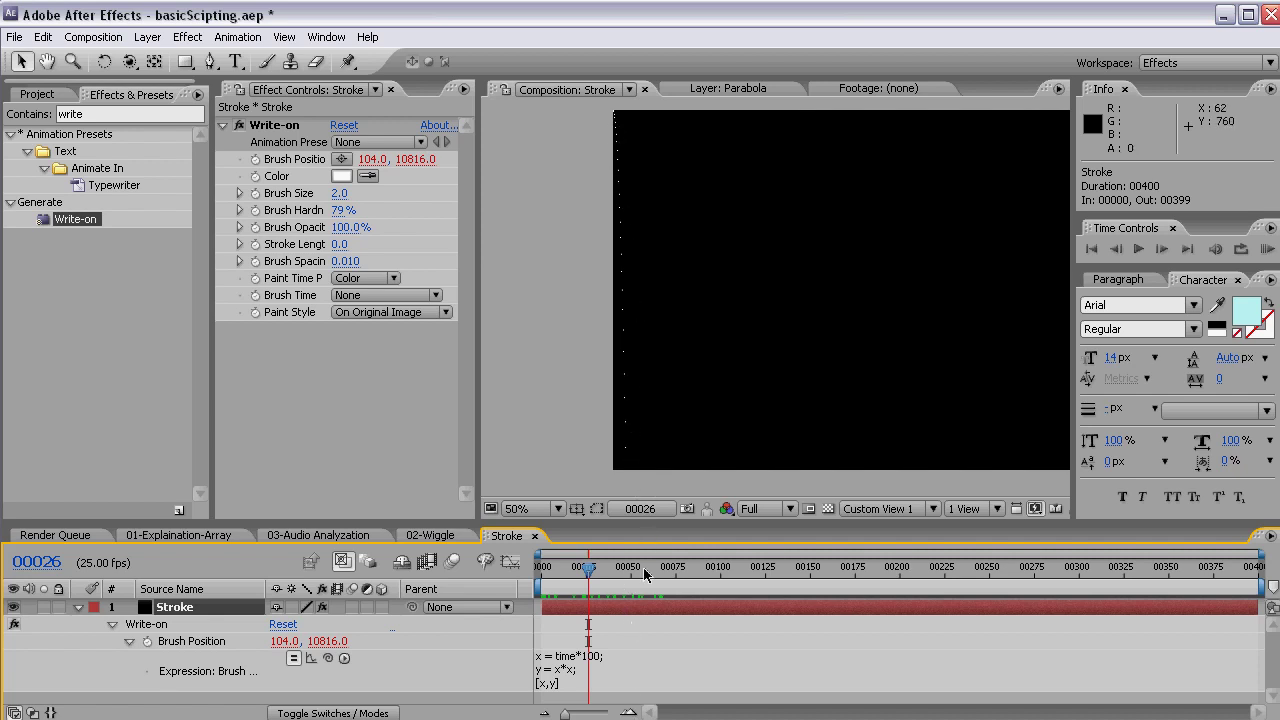
Divide the y line of the Brush Position expression by 20, making it y = x*x/20;
click(553, 672)
click(560, 670)
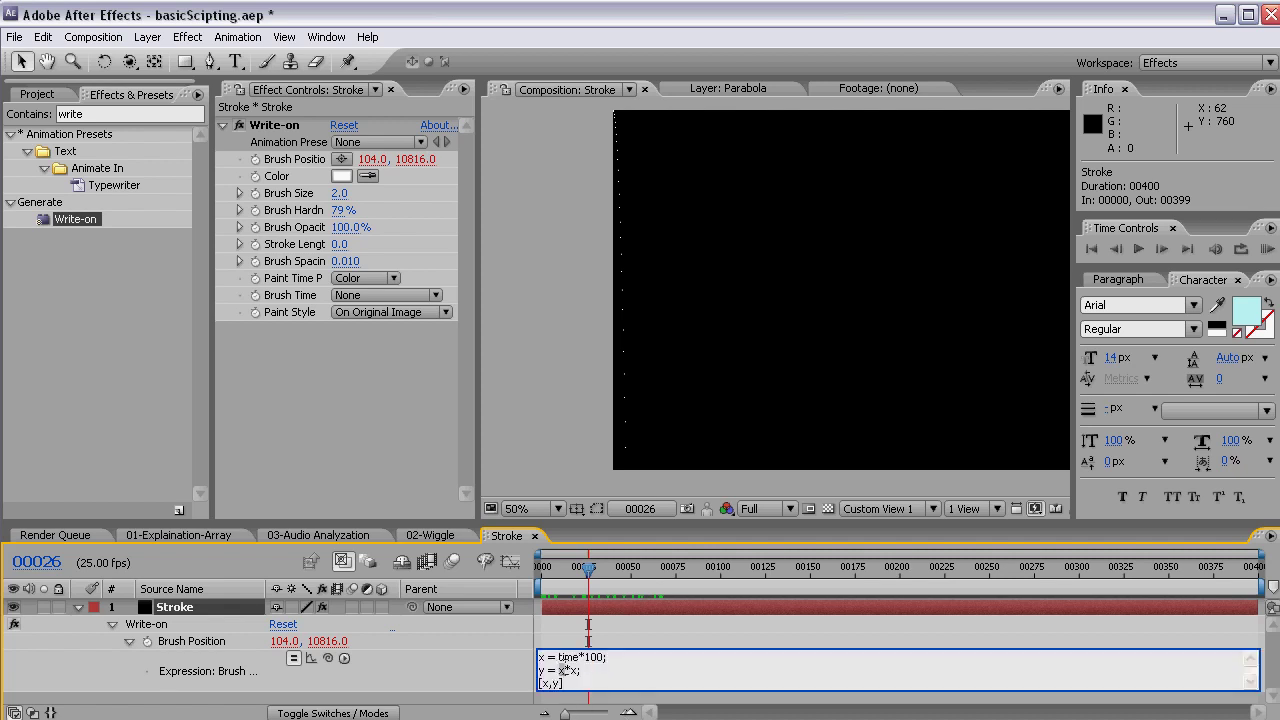
click(612, 675)
key(BackSpace)
text(/20)
key(KP_Enter)
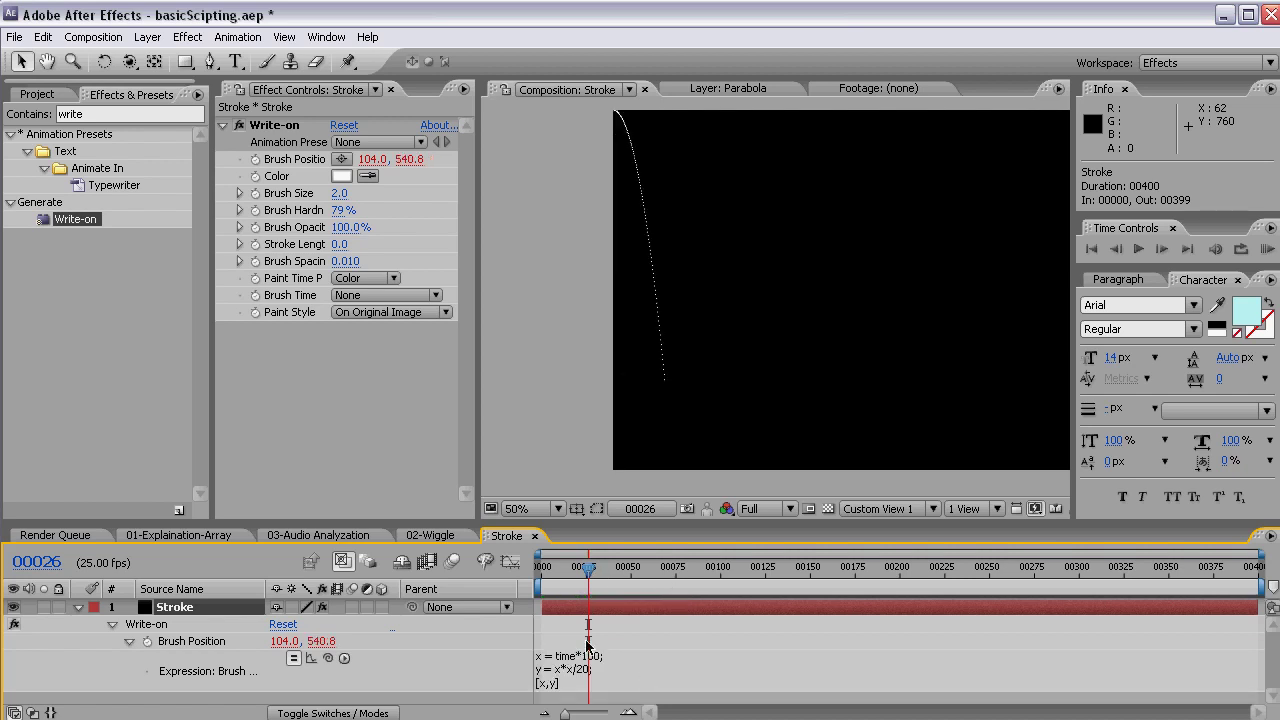
Set the Write-on effect's Brush Spacing to 0.001
click(346, 261)
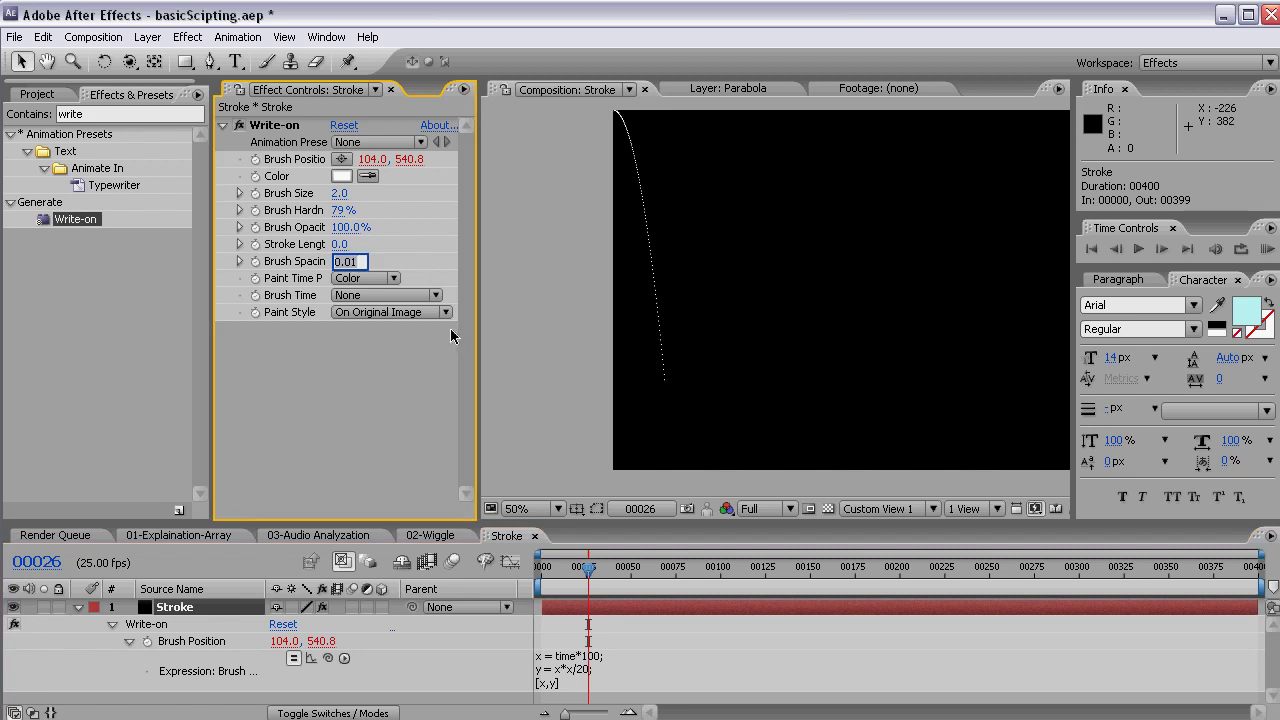
key(BackSpace)
key(BackSpace)
key(BackSpace)
key(BackSpace)
text(0.001)
key(Return)
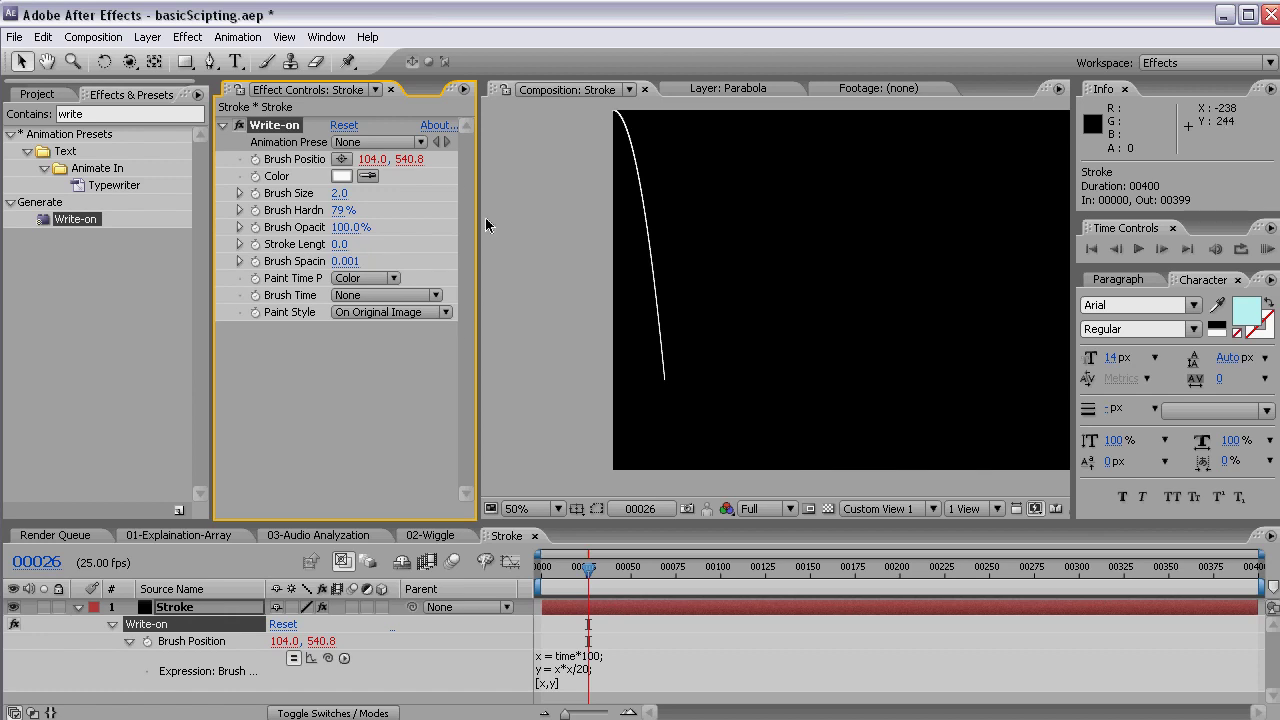
Set the Write-on effect's Brush Size to 3 and deselect the effect
click(340, 193)
text(3)
key(Return)
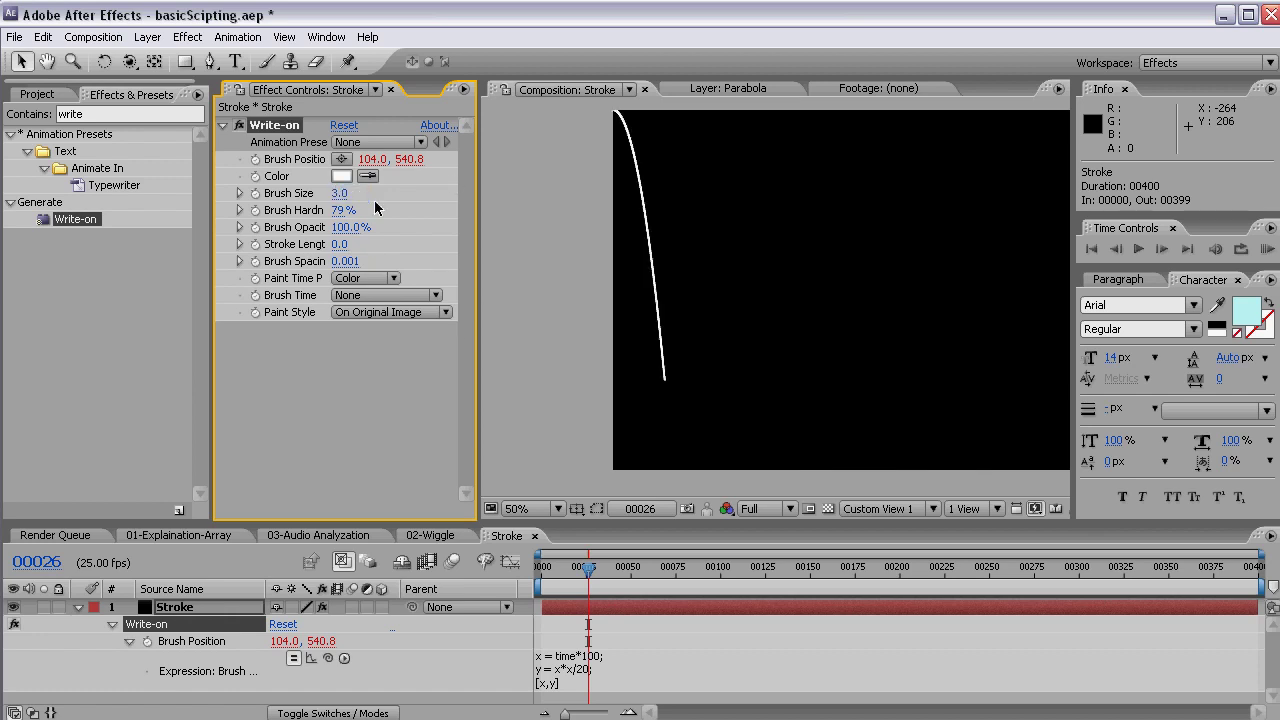
click(539, 354)
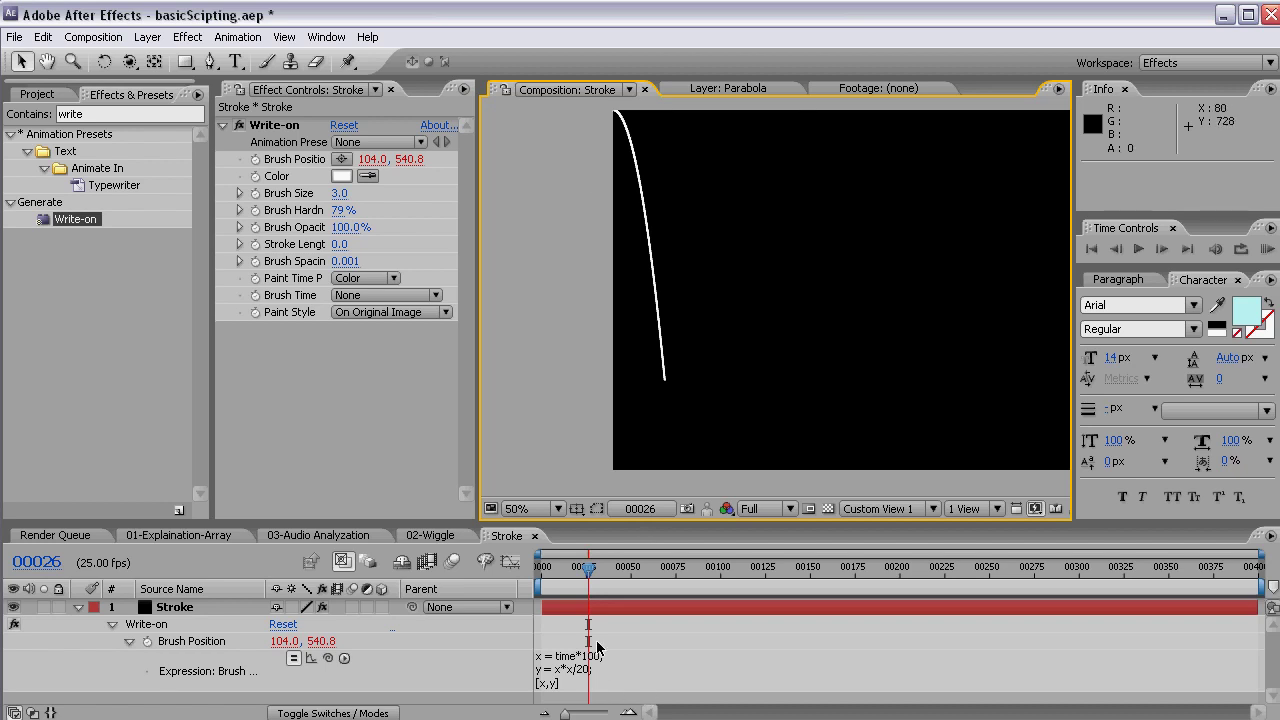
Go to frame 23 and negate the y line of the Brush Position expression, making it y = -x*x/20;
mouse_move(588, 567)
mouse_down()
mouse_move(543, 568)
mouse_move(606, 577)
mouse_move(583, 577)
mouse_up()
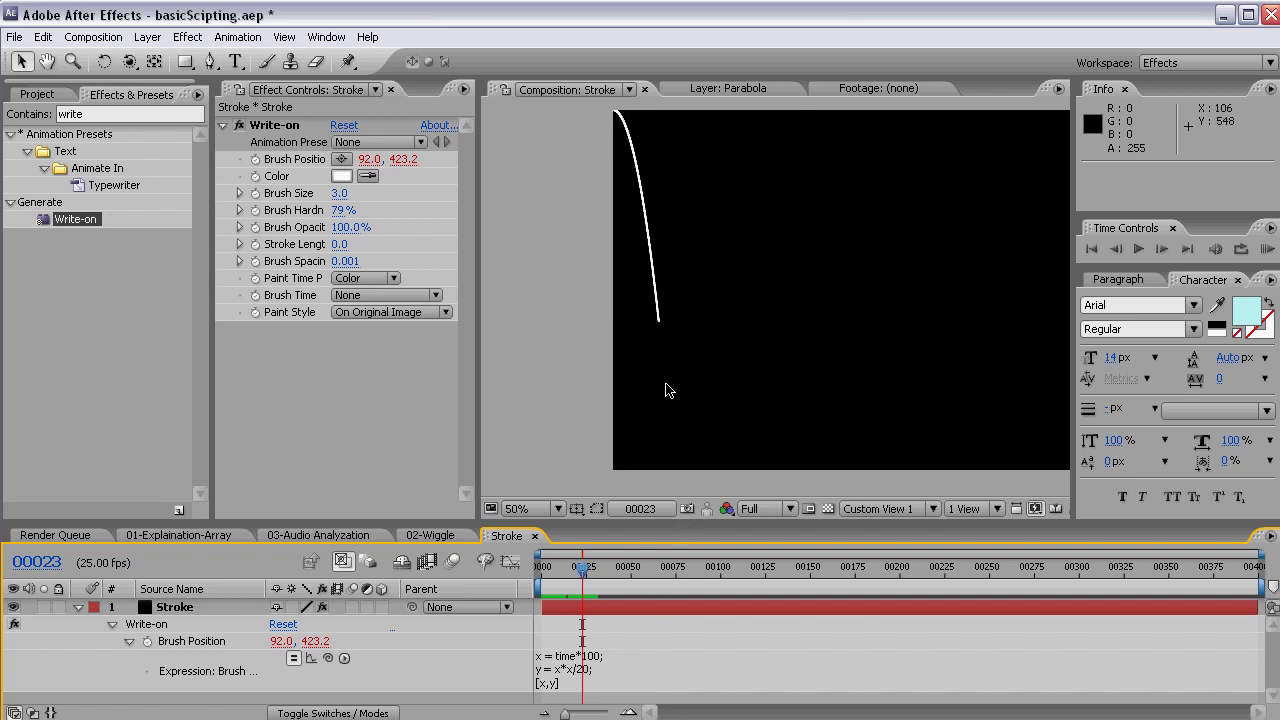
click(564, 671)
click(562, 670)
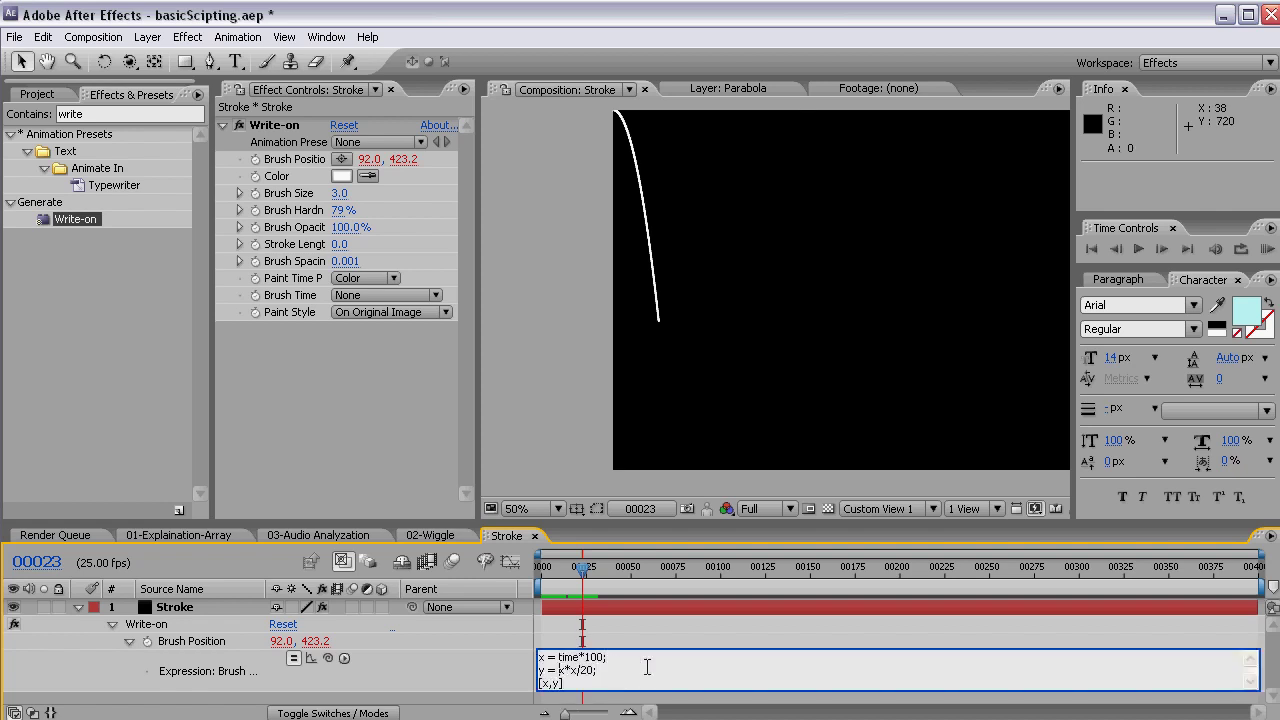
text(-)
key(KP_Enter)
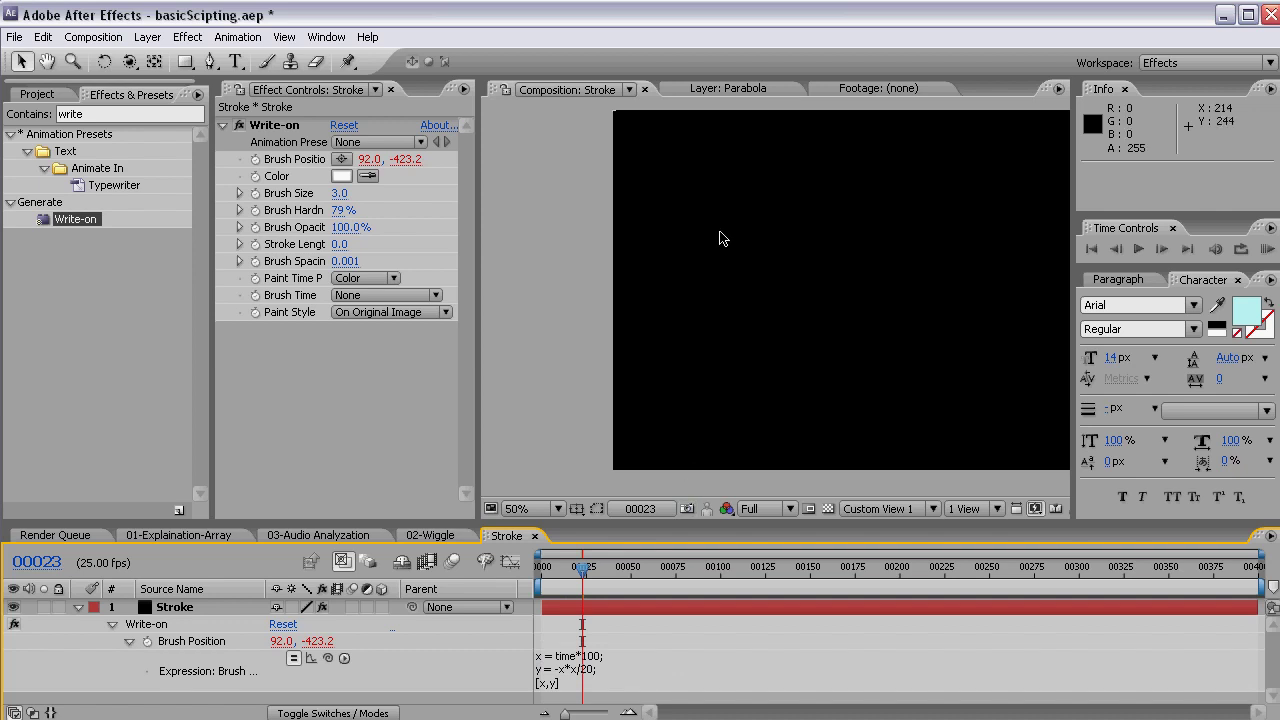
Offset the curve vertically by adding 360 to the y line, making it y = -x*x/20+360;
click(600, 660)
text(0+360)
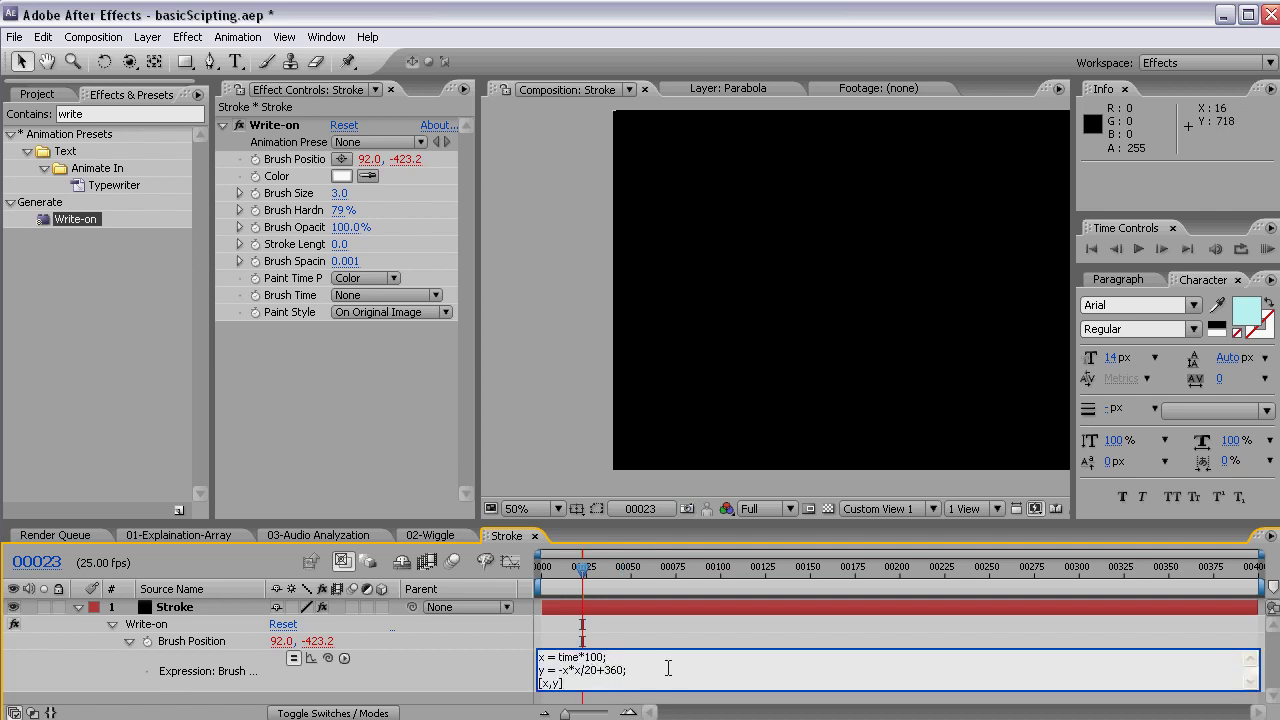
text(;)
key(KP_Enter)
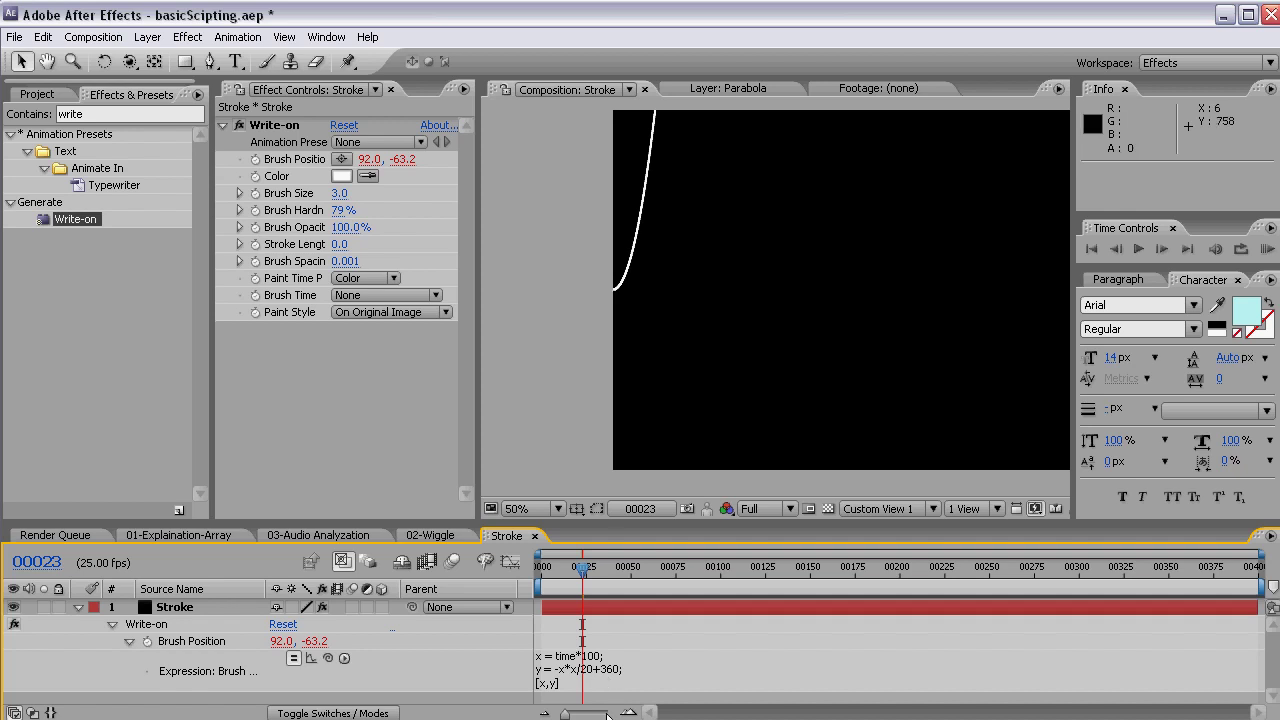
Try replacing the 360 offset with value, making the line y = -x*x/20+value;, and dismiss the warning
click(612, 673)
drag(605, 668, 623, 665)
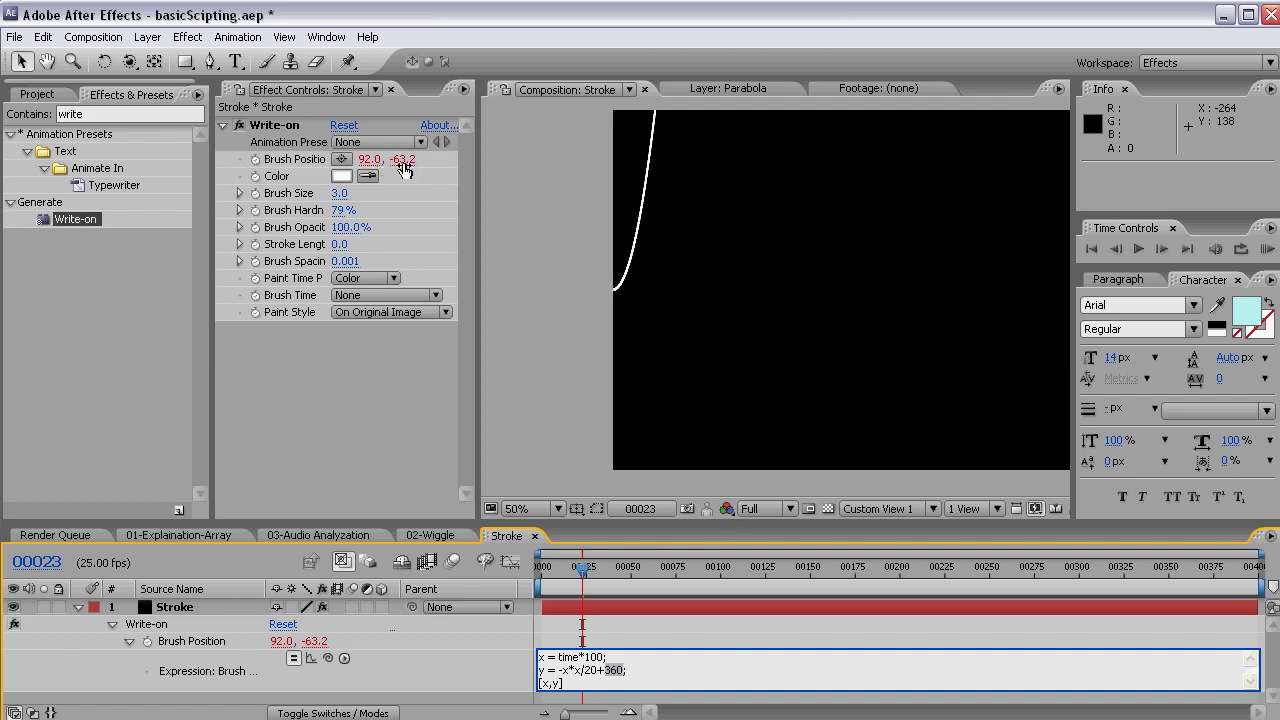
text(value;)
key(KP_Enter)
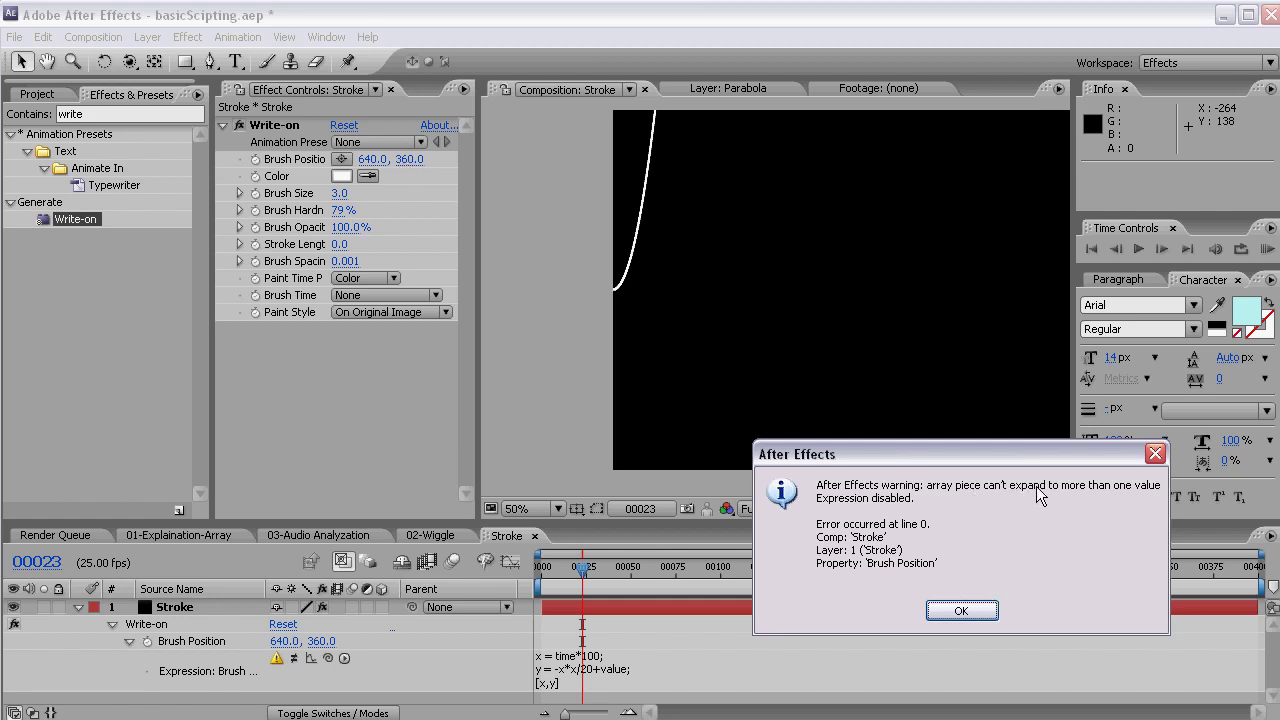
click(961, 610)
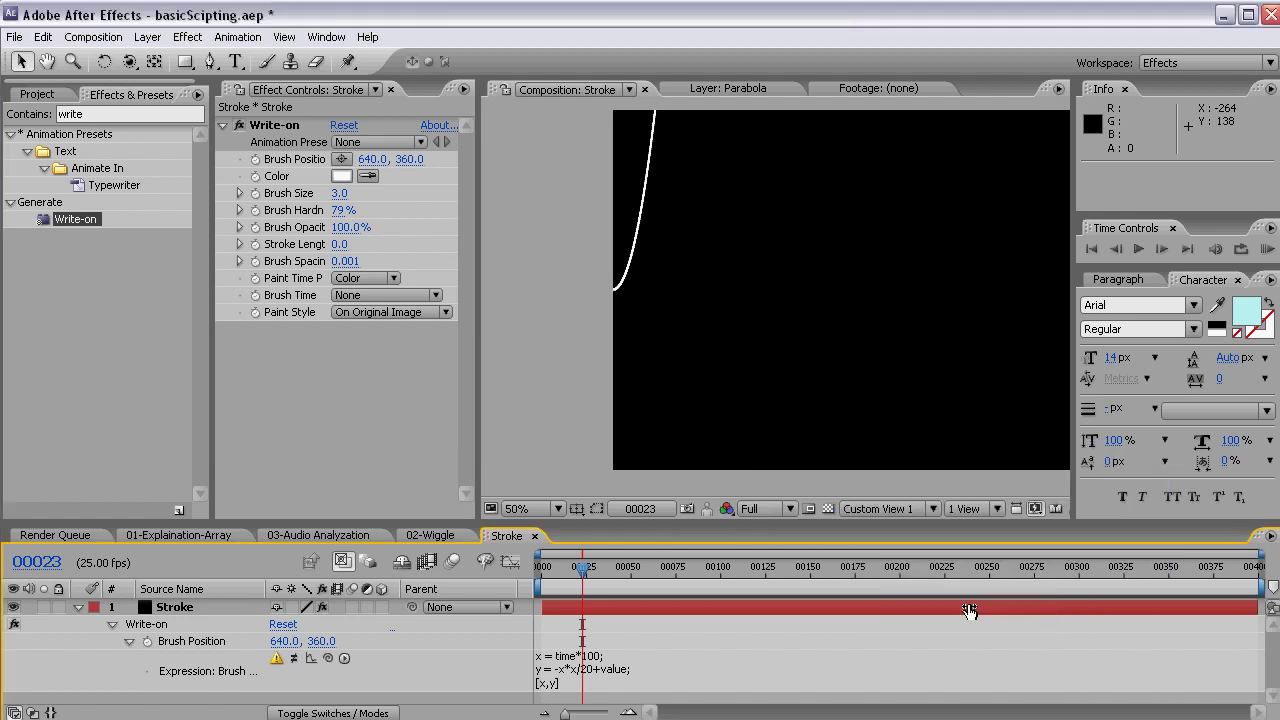
Change the y line of the Brush Position expression to y = -x*x/20+value[1]; so it uses only the y component
click(636, 670)
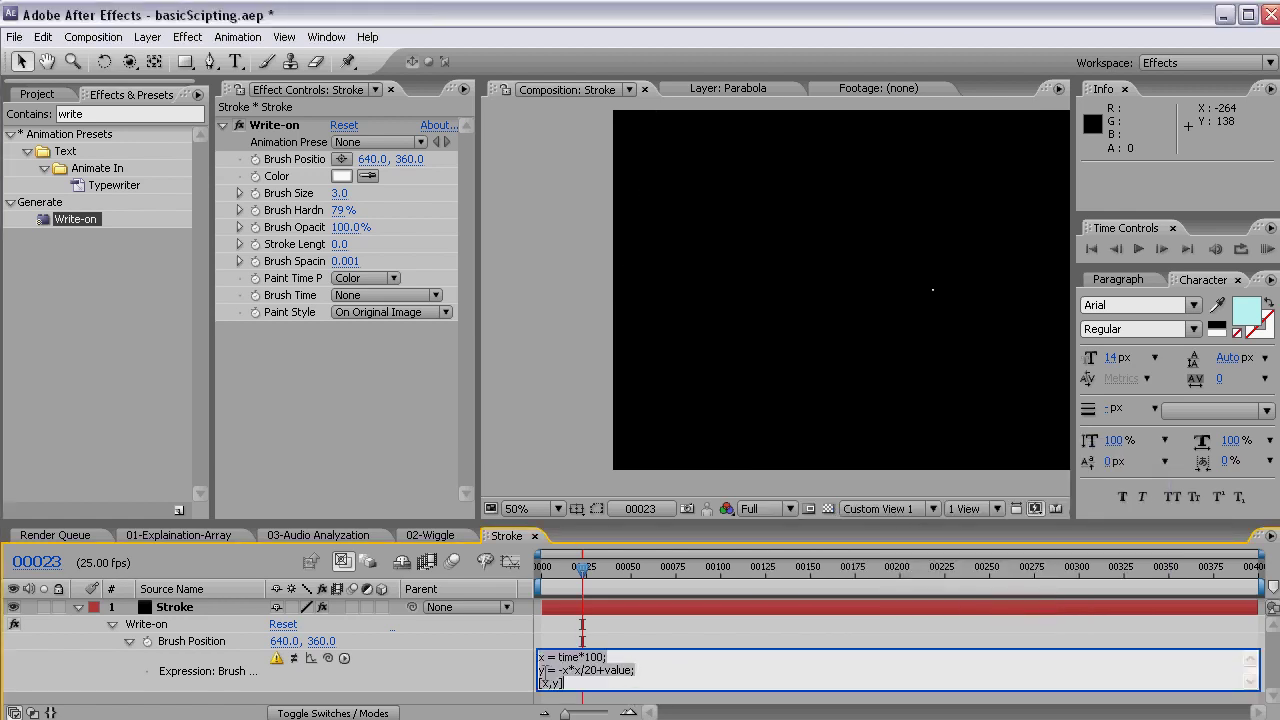
click(550, 675)
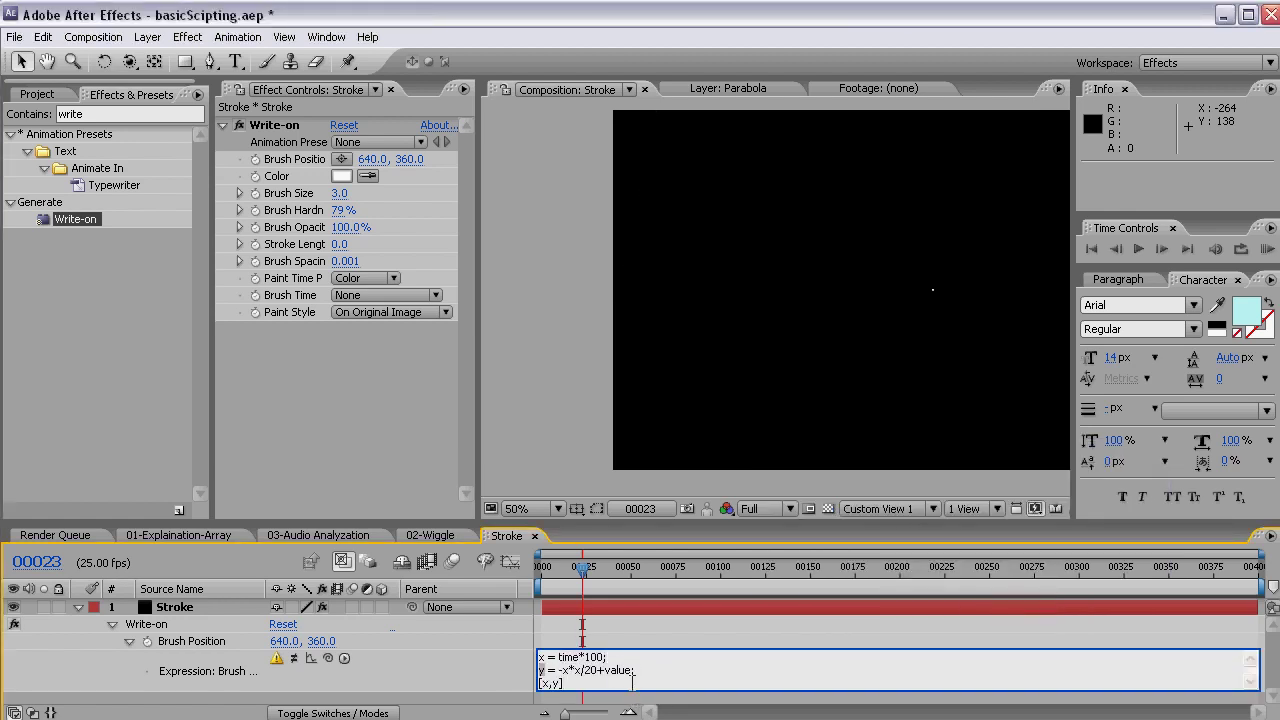
double_click(626, 670)
click(629, 672)
text([1])
drag(630, 670, 648, 670)
click(598, 682)
key(KP_Enter)
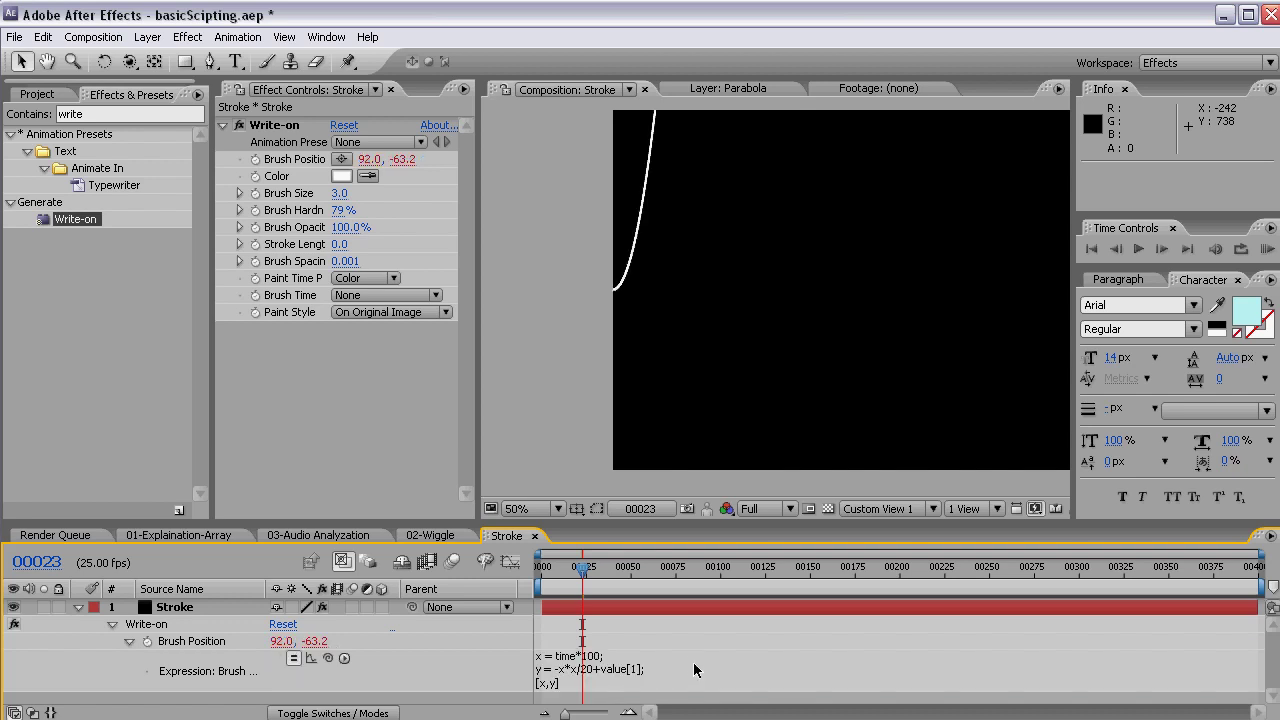
Move the parabola down by raising Brush Position's y until it reads about 157.8 at frame 23, and enlarge the expression field
mouse_move(405, 160)
mouse_down()
mouse_move(535, 159)
mouse_move(434, 160)
mouse_move(480, 159)
mouse_move(409, 176)
mouse_move(509, 160)
mouse_move(465, 181)
mouse_up()
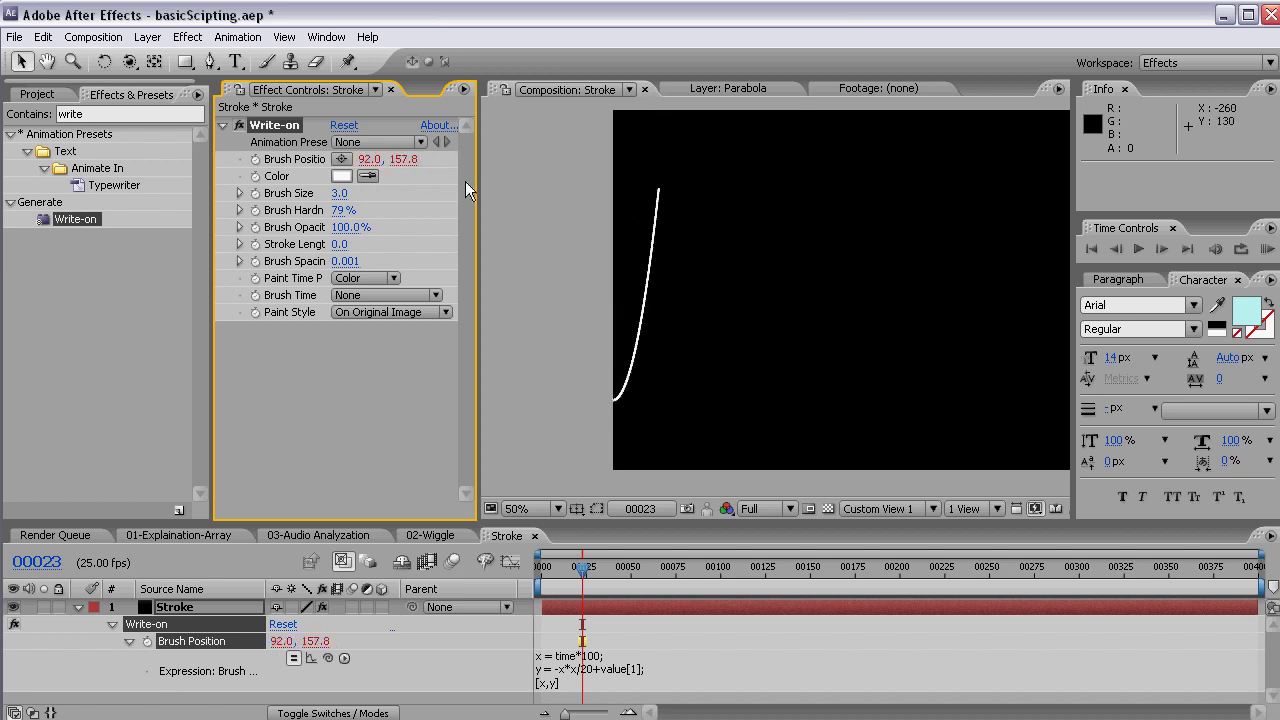
click(360, 424)
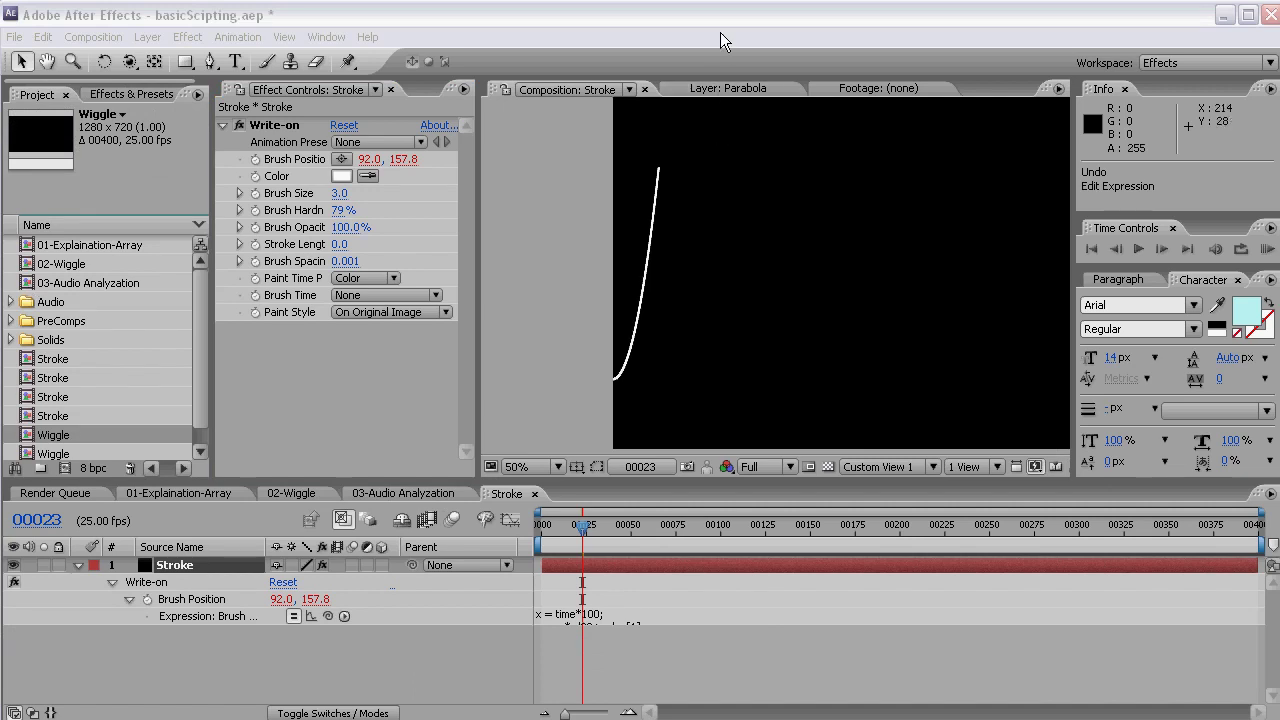
click(720, 40)
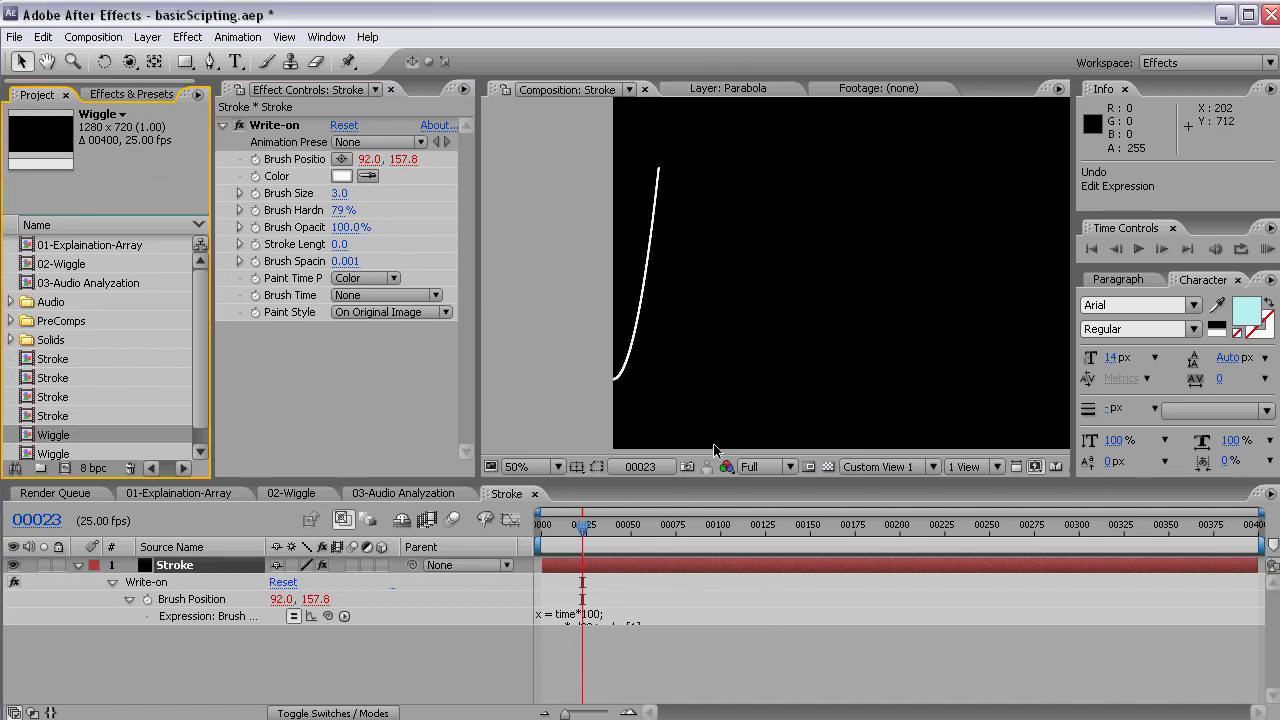
drag(697, 623, 695, 654)
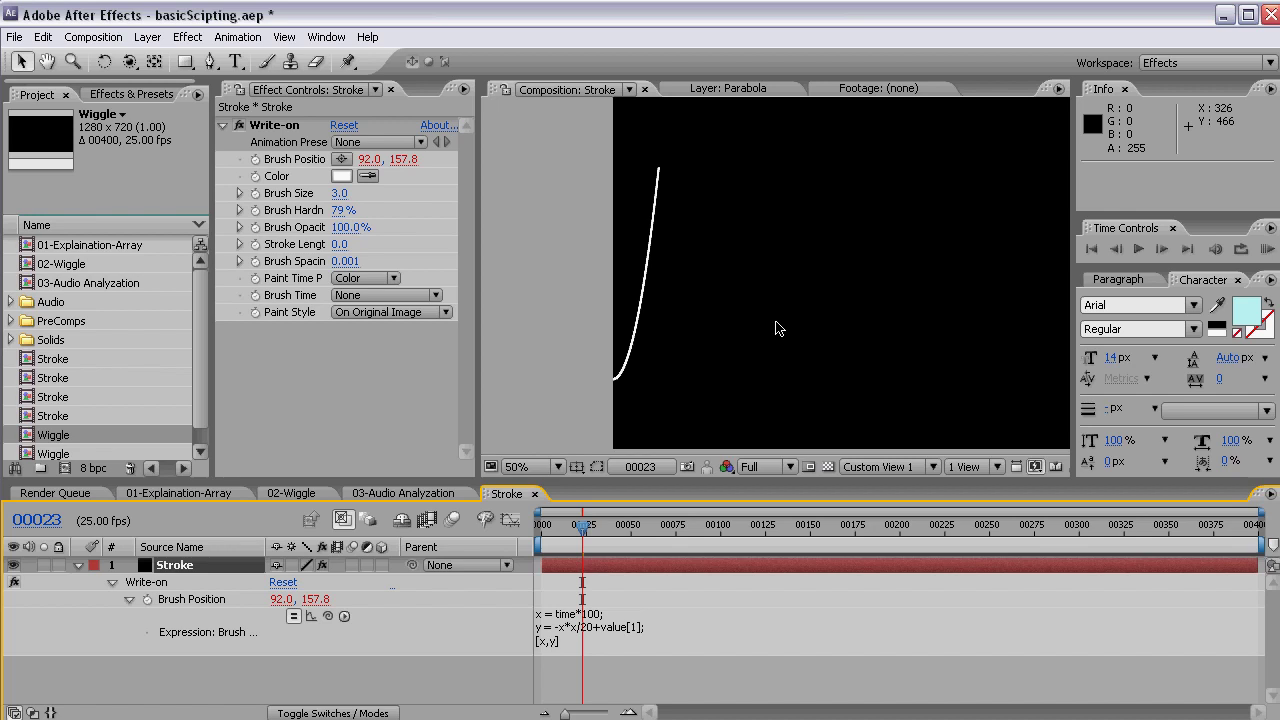
Create a new composition named Wiggle with the default 1280 x 720, 25 fps settings
key(ctrl+n)
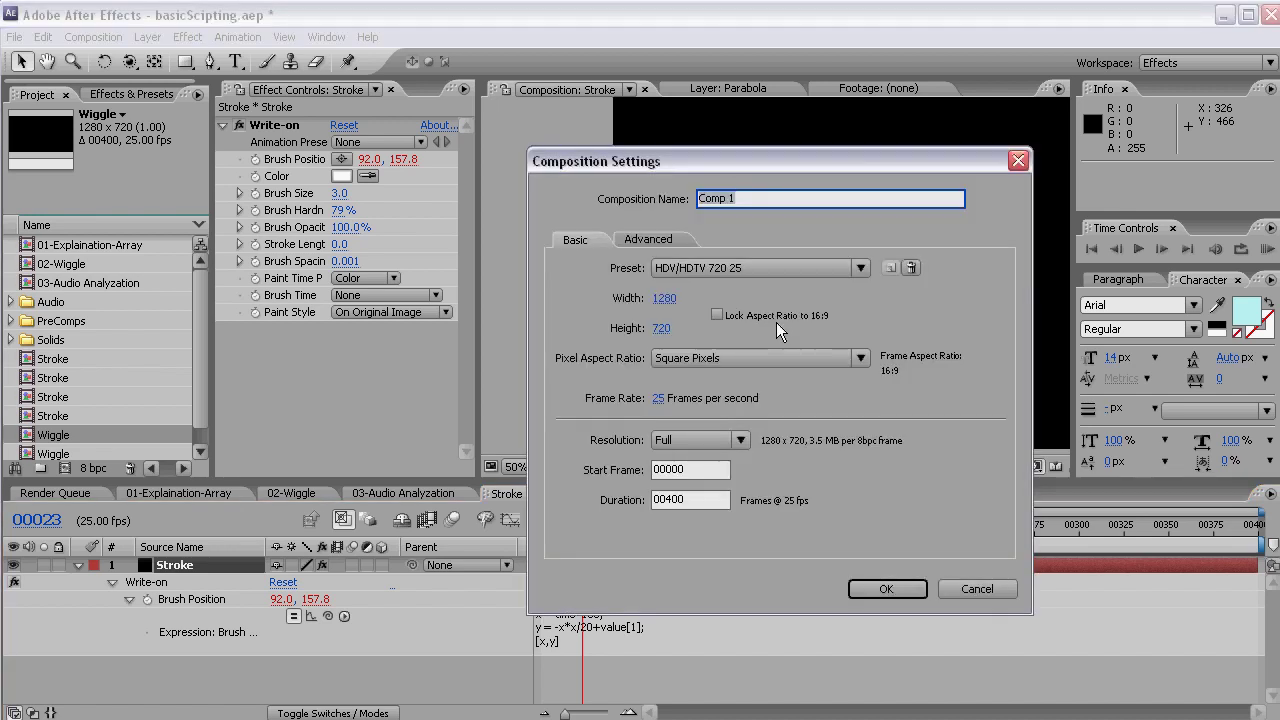
text(Wiggle)
key(Return)
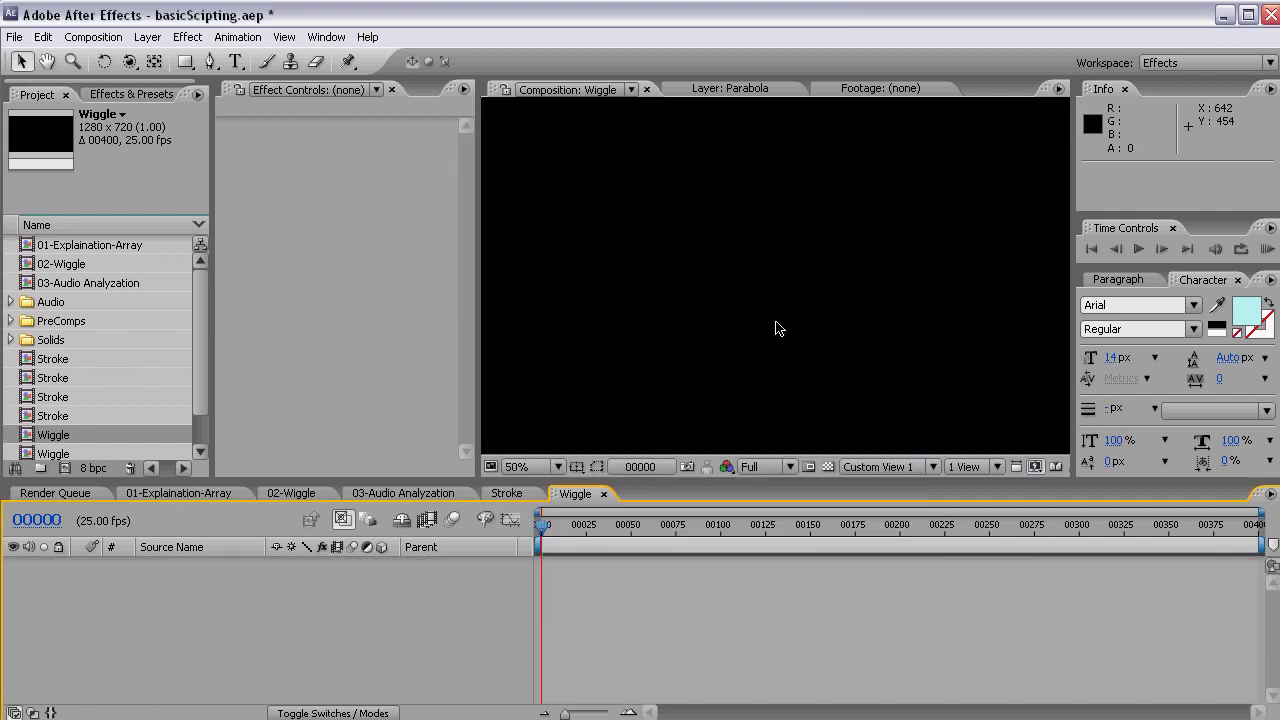
Add a new solid layer named Wiggle to the Wiggle composition
right_click(239, 594)
mouse_move(306, 607)
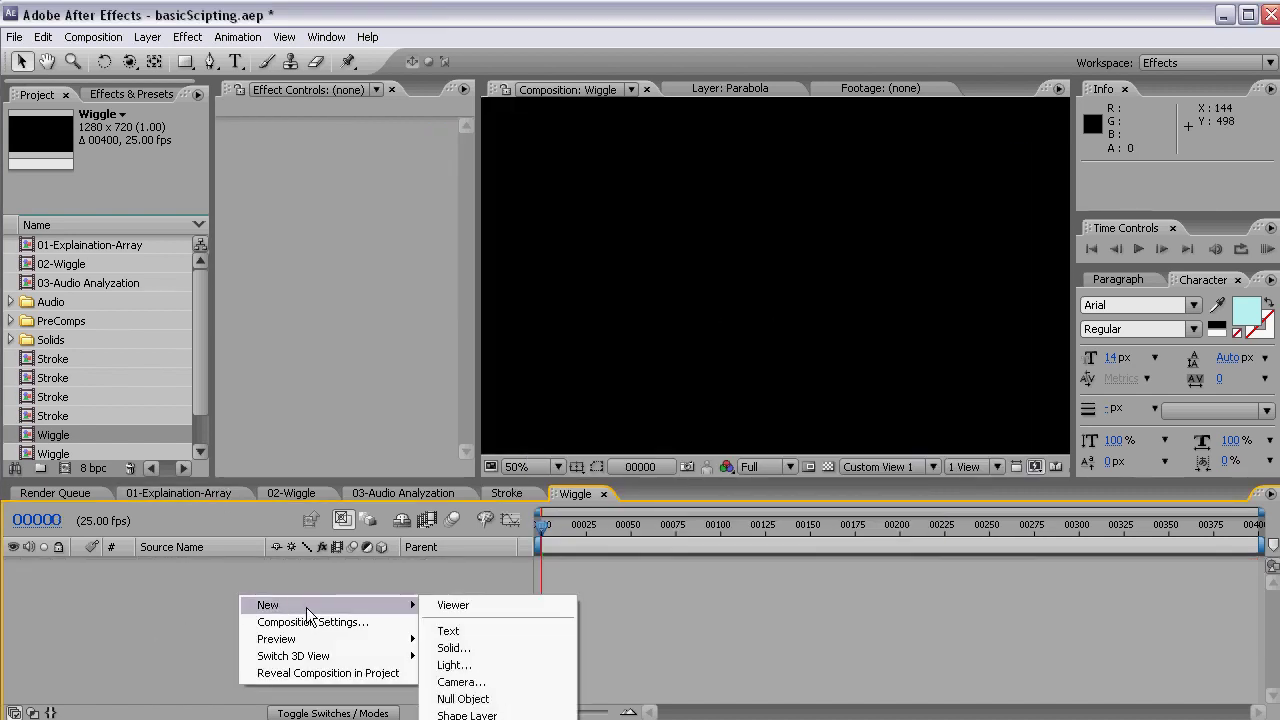
click(488, 652)
text(Wiggle)
key(Return)
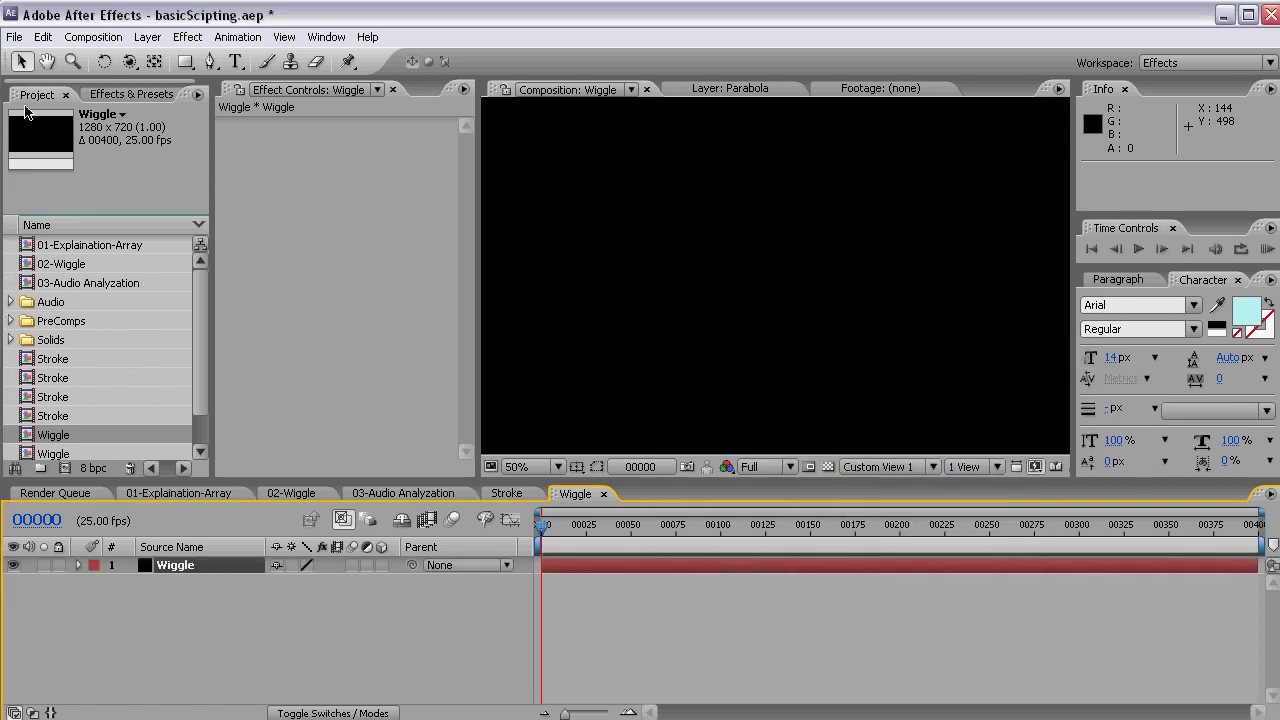
Apply the Write-on effect to the Wiggle solid, enable an expression on Brush Position, and show only the layer's expressions
click(131, 94)
drag(60, 218, 312, 222)
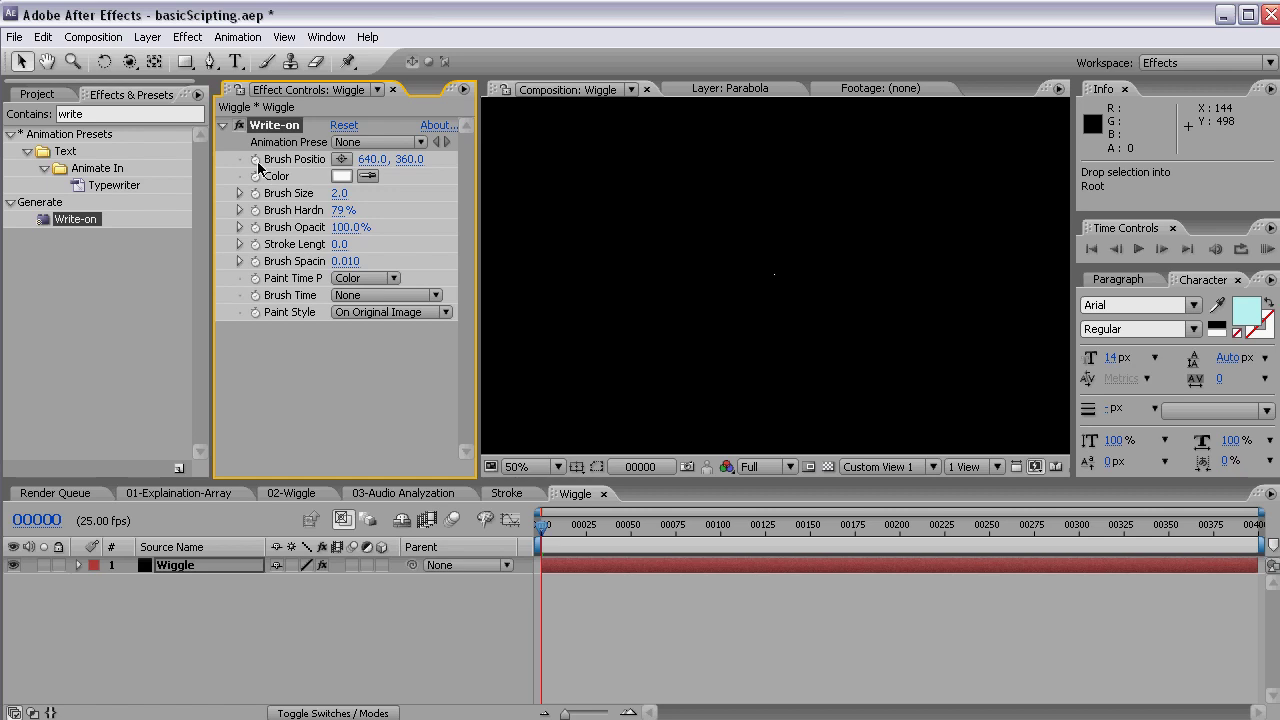
alt+click(256, 163)
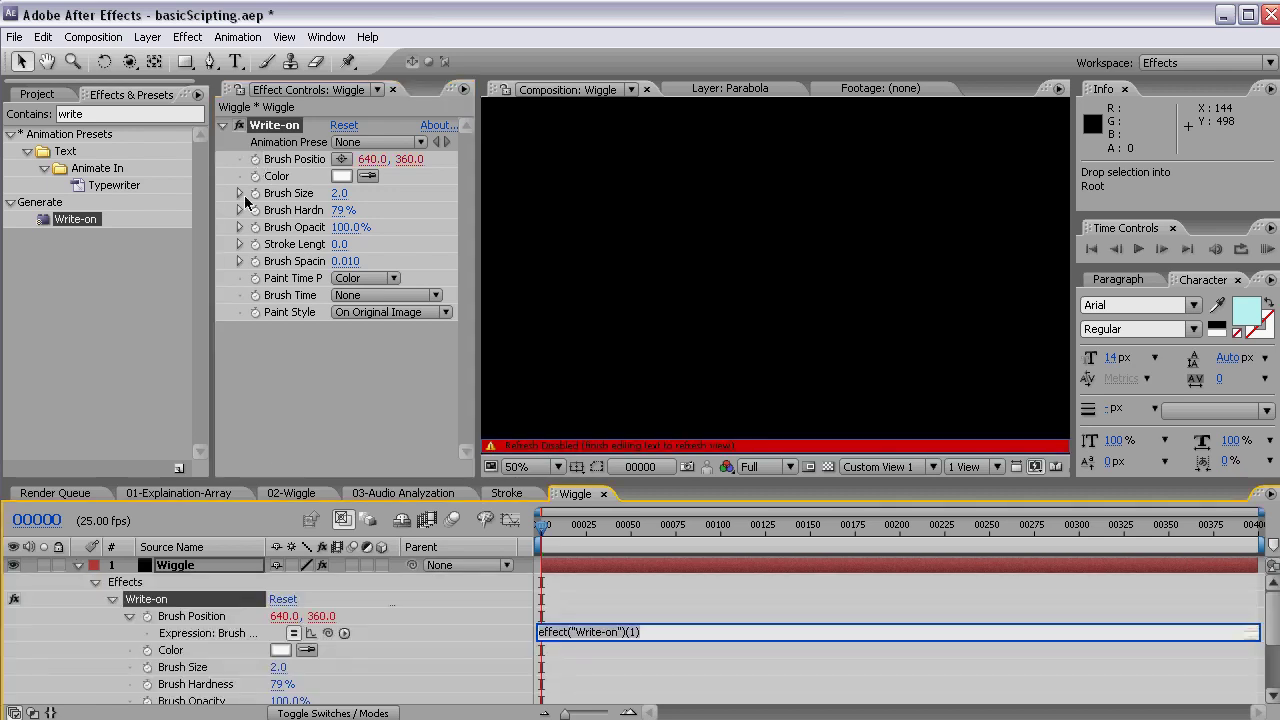
click(242, 567)
key(e)
key(e)
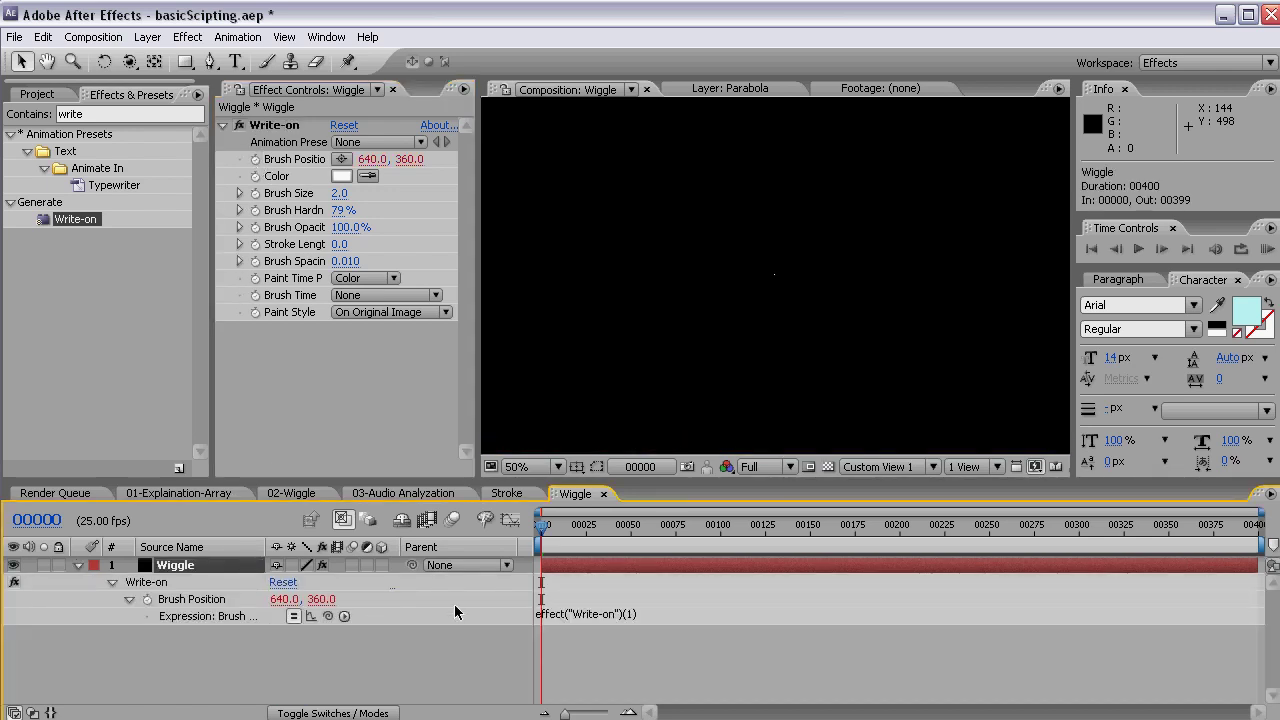
Set the Brush Position expression to wiggle(10,300) and preview the animation
click(560, 615)
text(wiggle*)
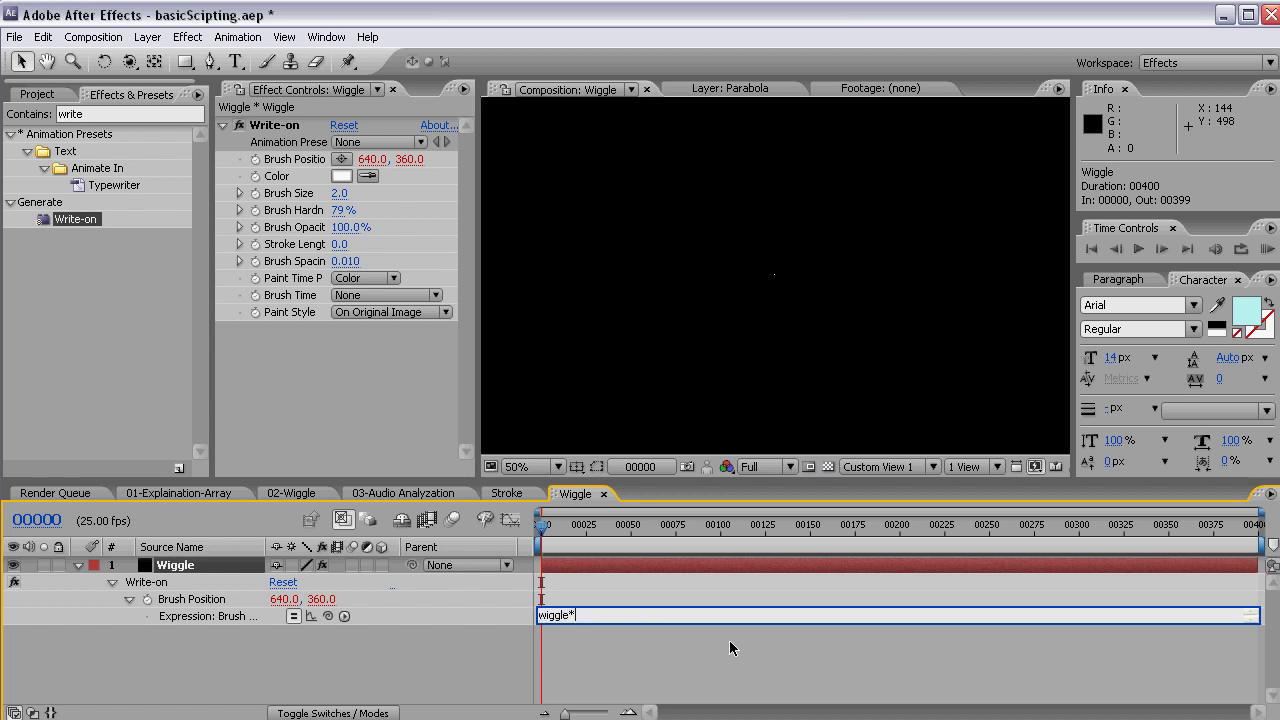
key(BackSpace)
text((10,300))
key(KP_Enter)
key(KP_0)
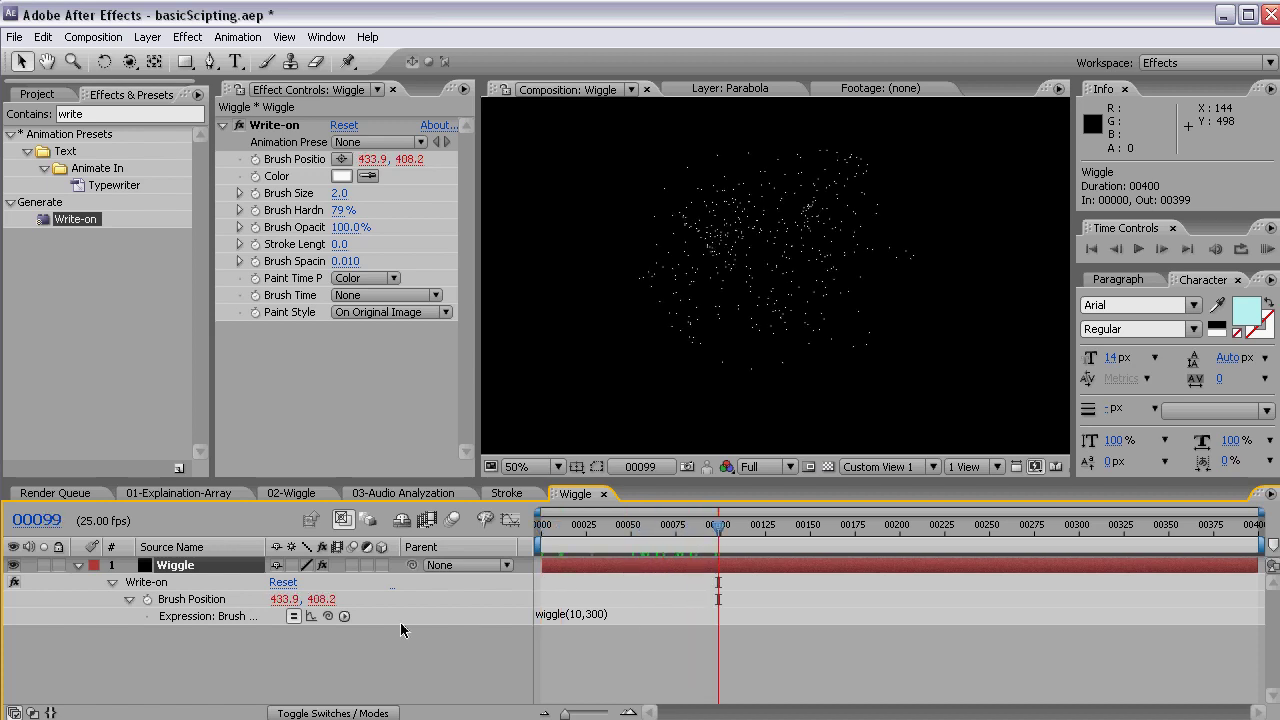
Set Write-on's Brush Spacing to 0.001 and scrub the timeline to review the random stroke
click(341, 264)
text(0.001)
key(Return)
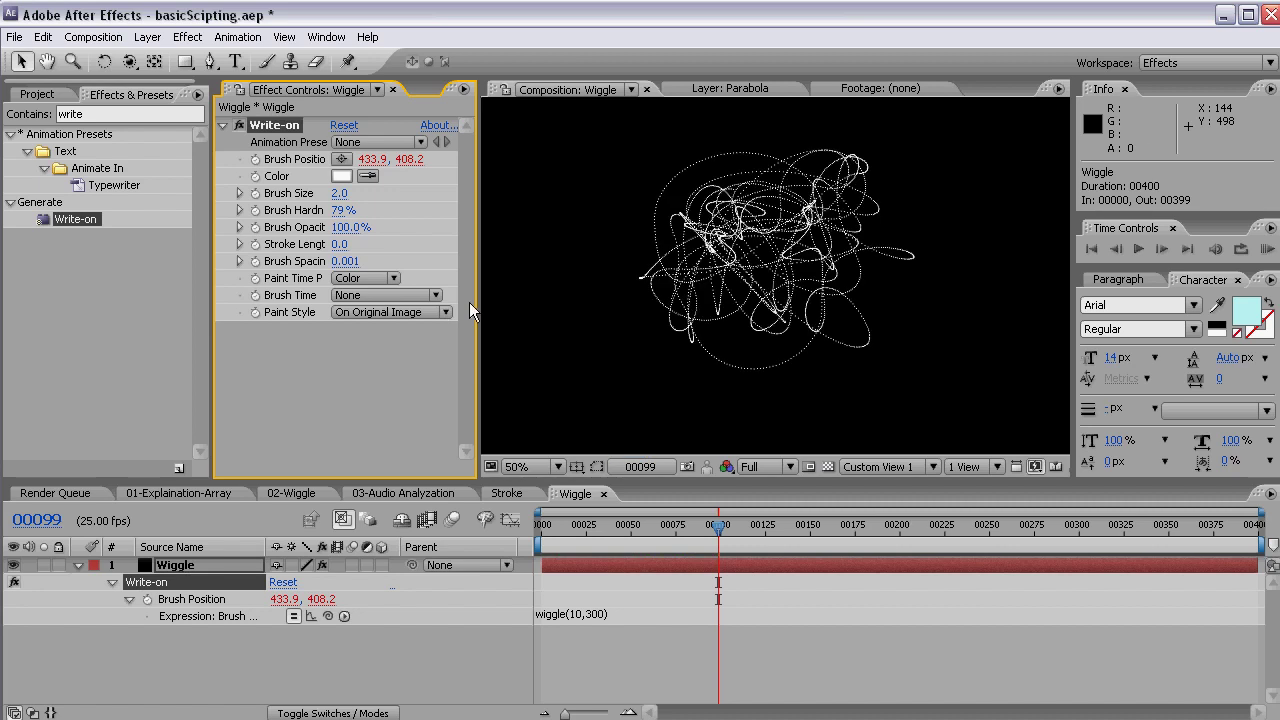
mouse_move(718, 525)
mouse_down()
mouse_move(552, 530)
mouse_move(605, 538)
mouse_up()
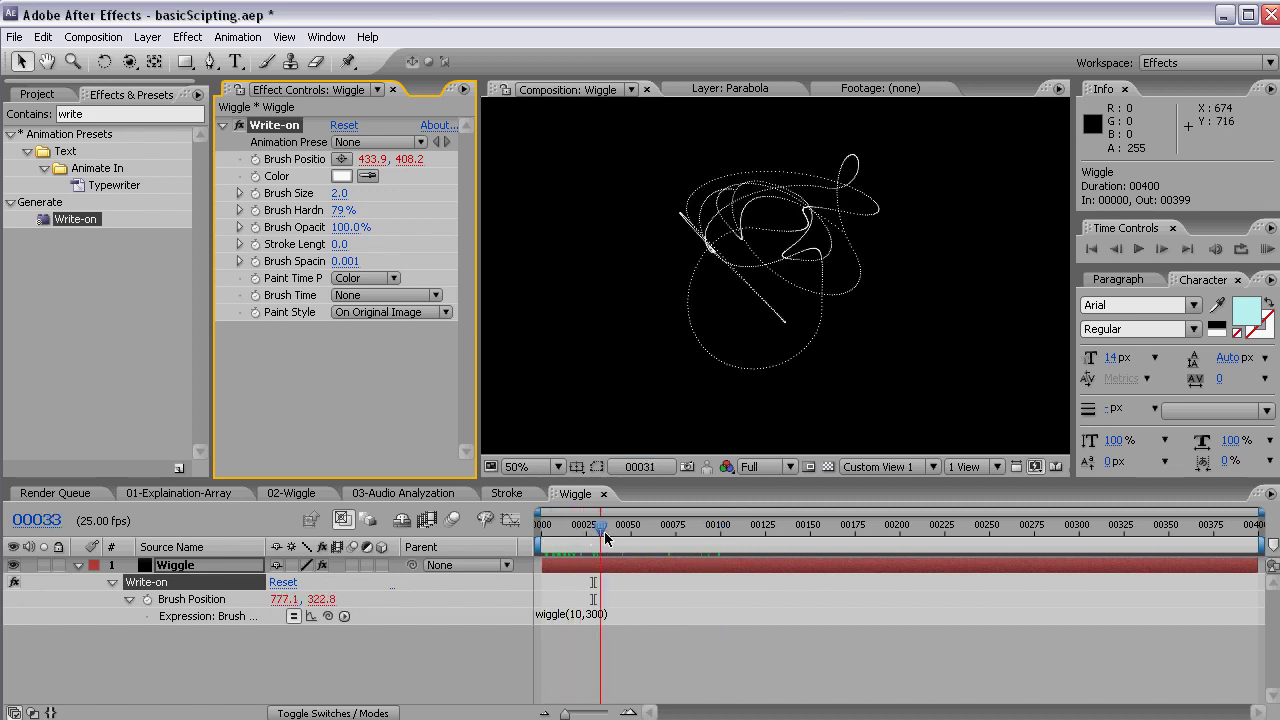
click(754, 586)
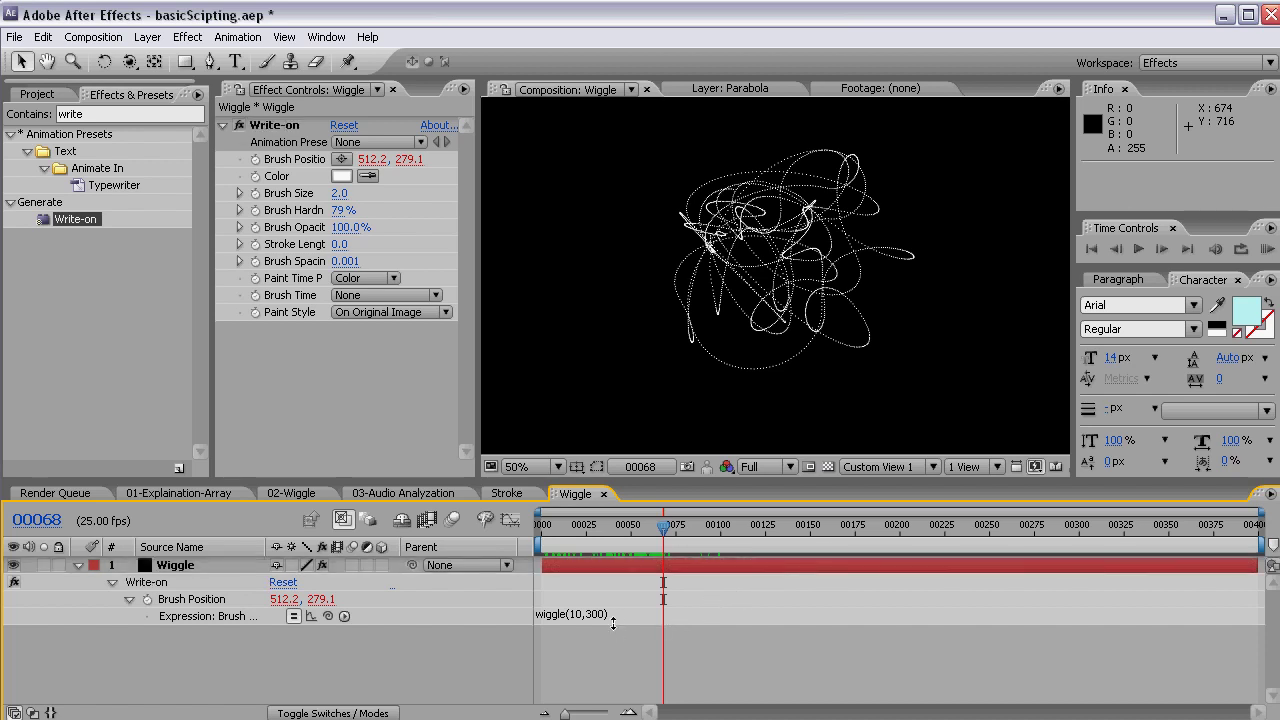
Replace the Brush Position expression with three lines: x = time*150; y = value[1]+wiggle(10,300)[1]; [x,y];
click(668, 620)
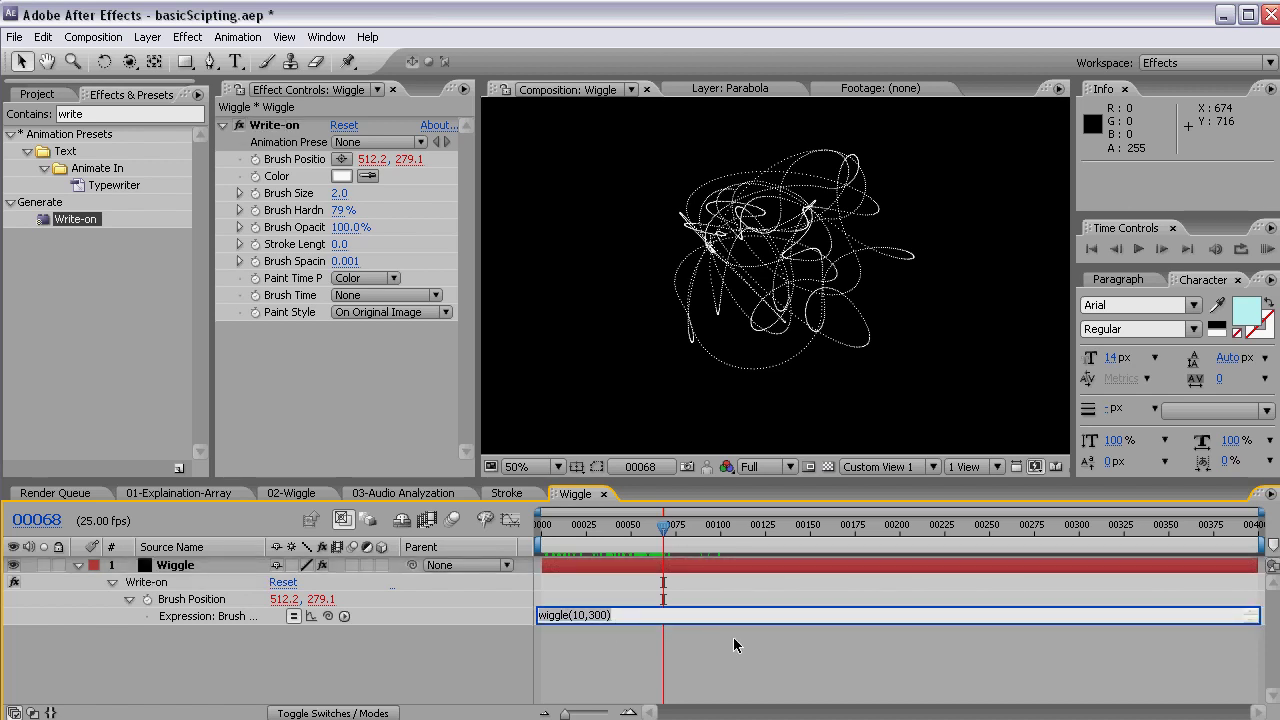
drag(704, 621, 711, 666)
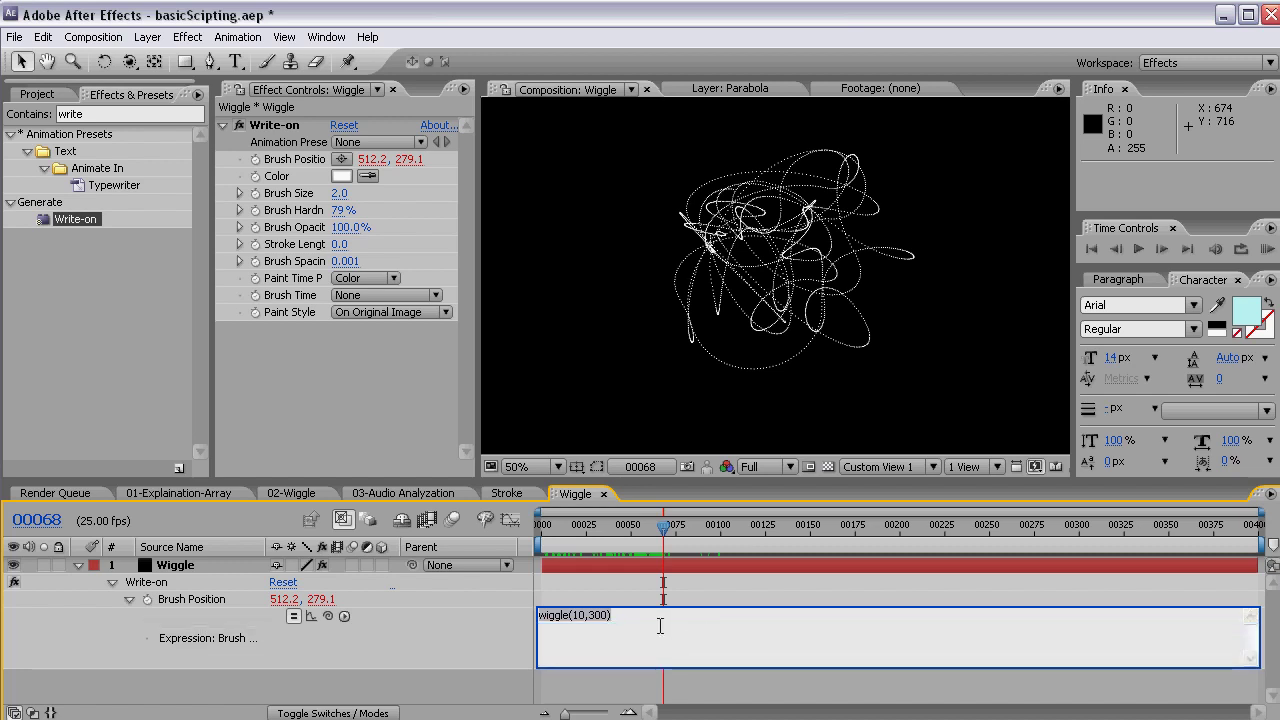
key(ctrl+a)
text(x = time*1)
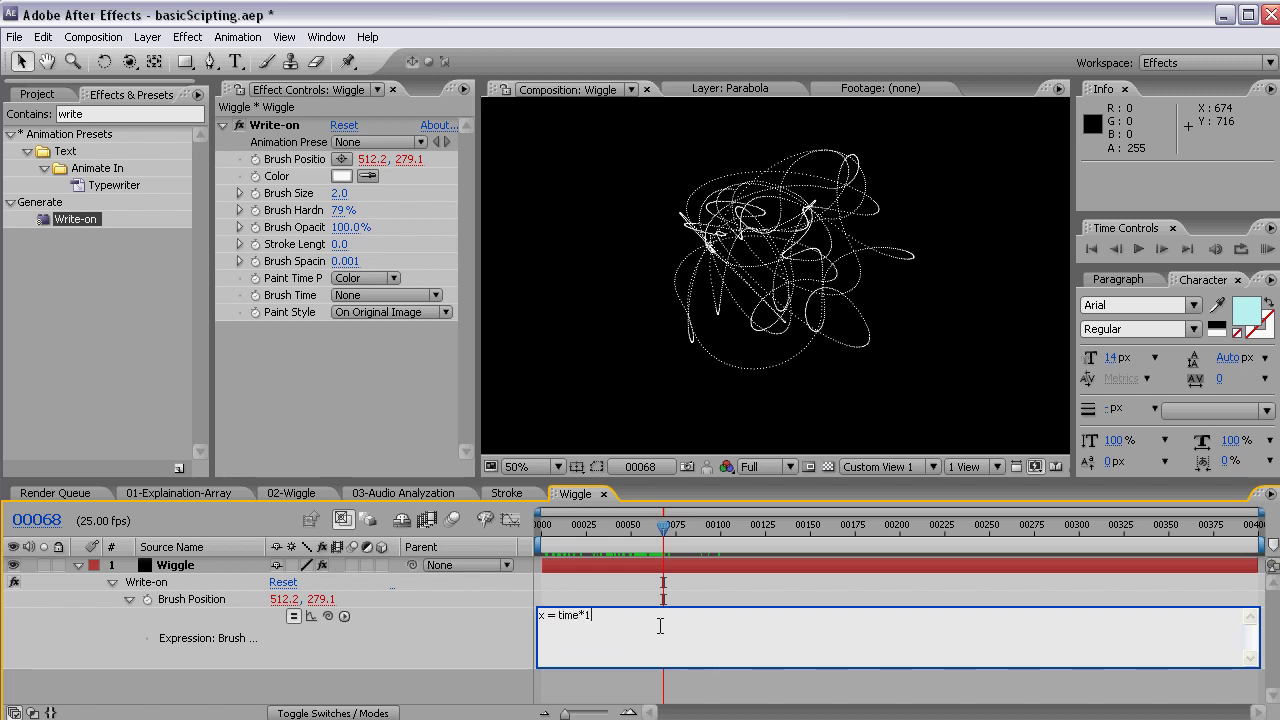
text(50;)
key(Return)
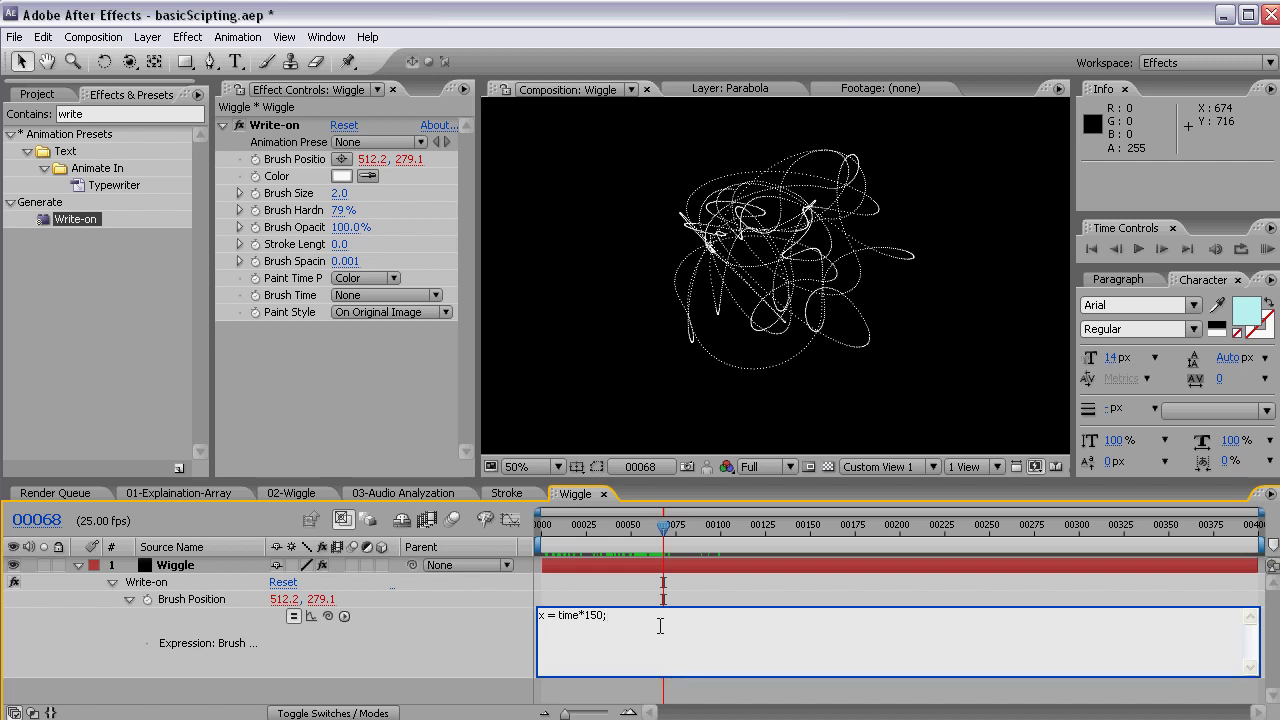
text(y = value[1]+wiggle(10,300))
key(Return)
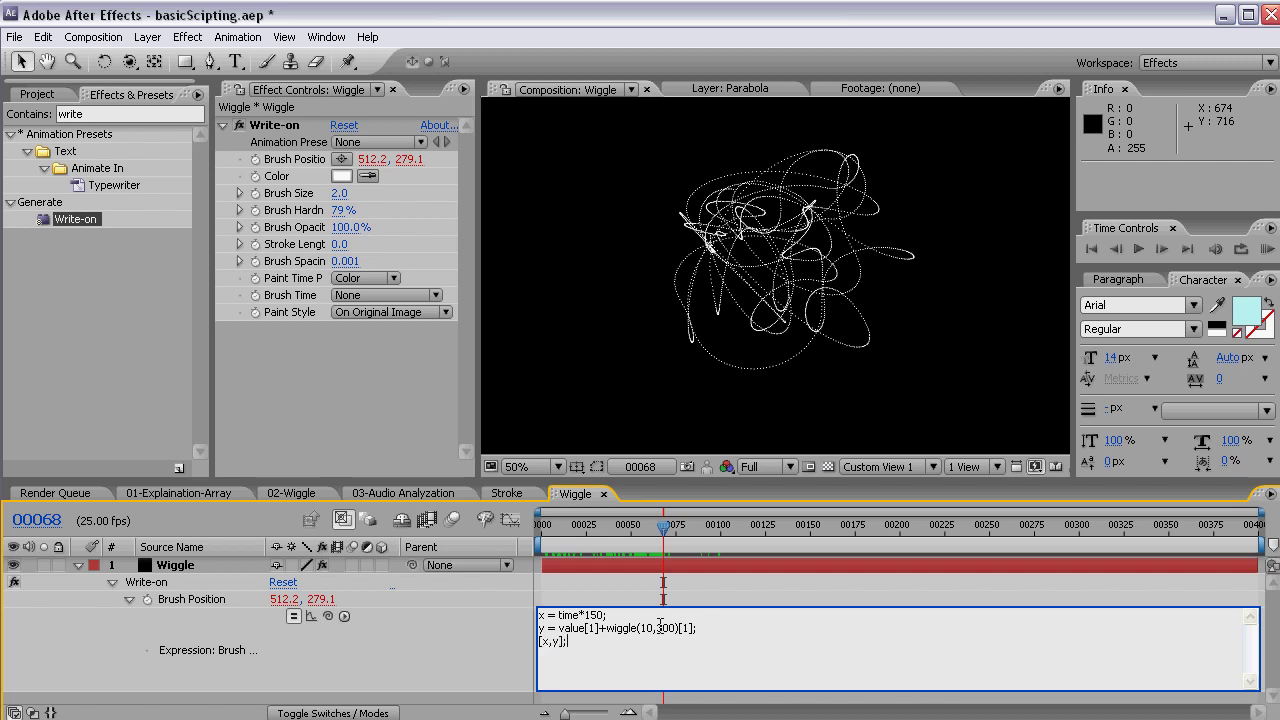
key(KP_Enter)
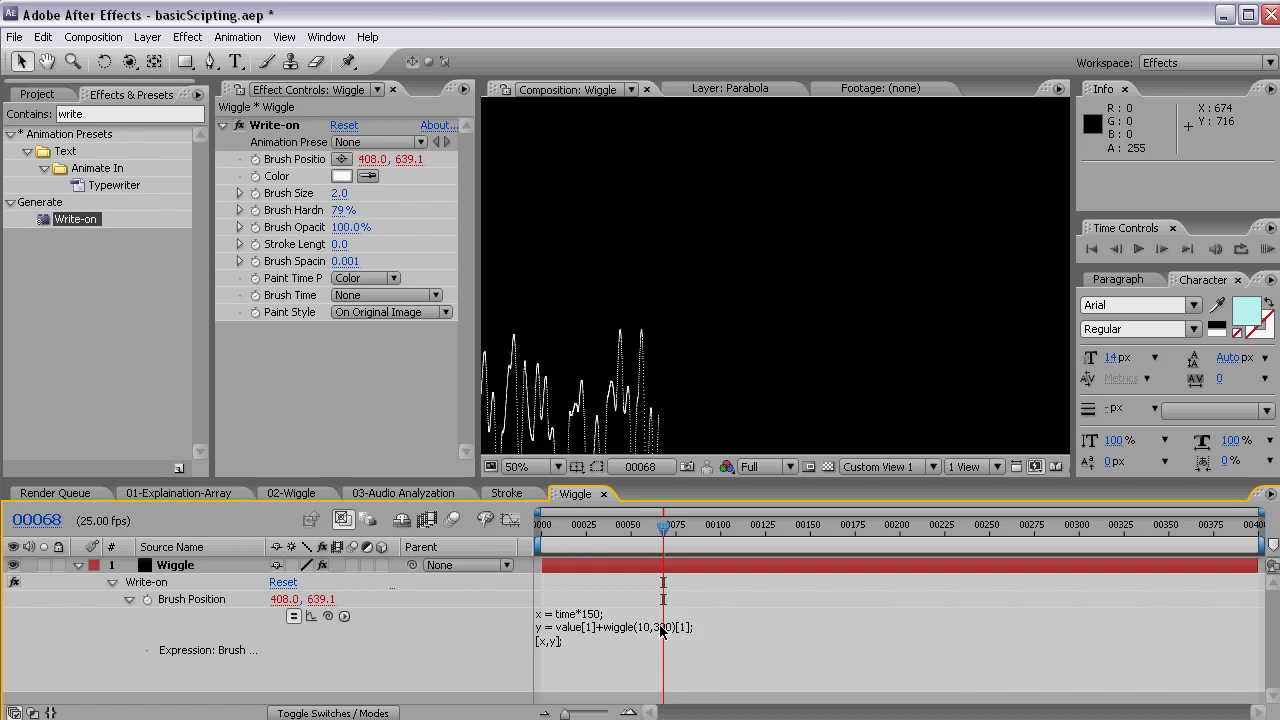
Go to frame 134 and raise the wave in the frame by lowering Brush Position's y until it reads about 463.2
scroll(680, 390, down, 1)
mouse_move(664, 527)
mouse_down()
mouse_move(589, 530)
mouse_move(785, 533)
mouse_up()
scroll(685, 320, up, 1)
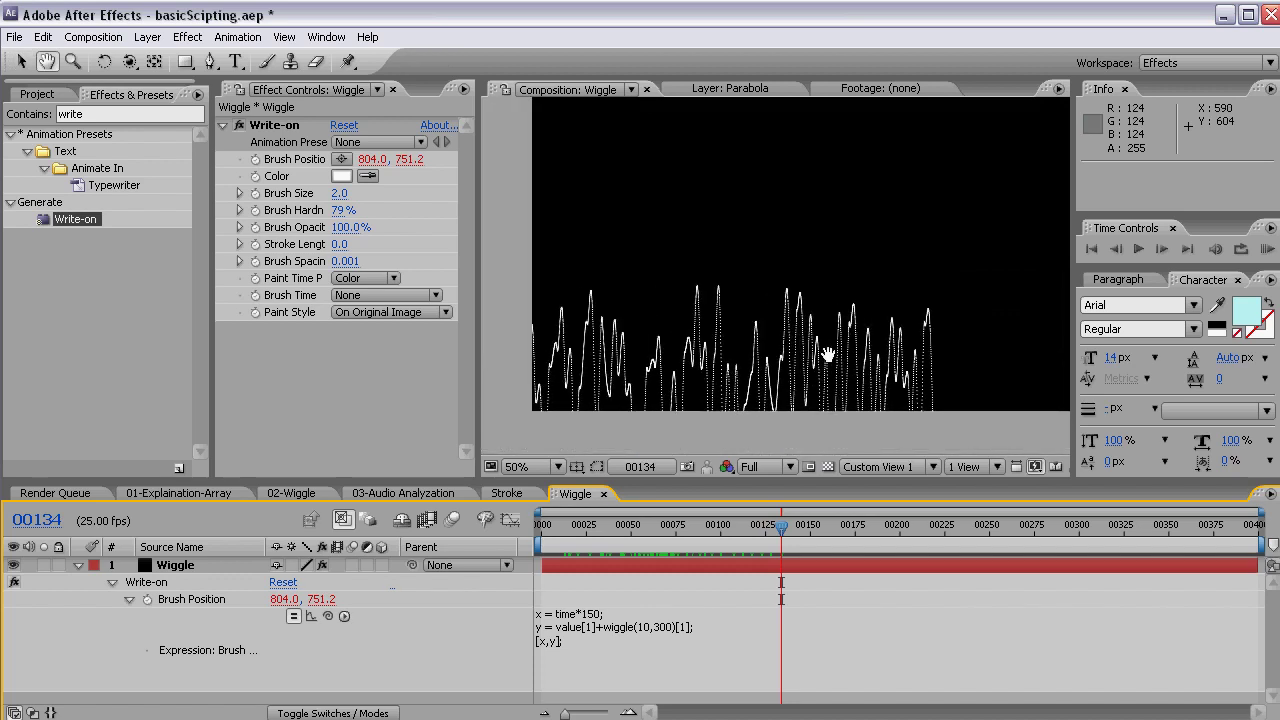
click(395, 160)
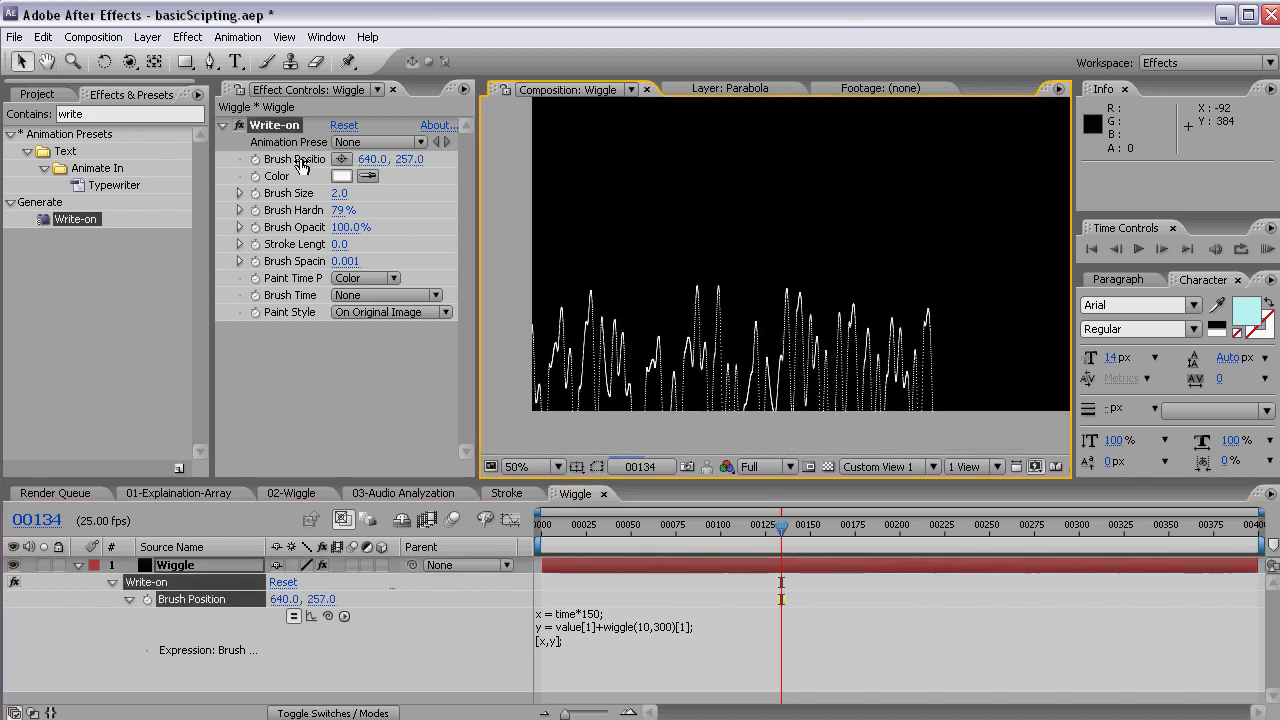
click(452, 223)
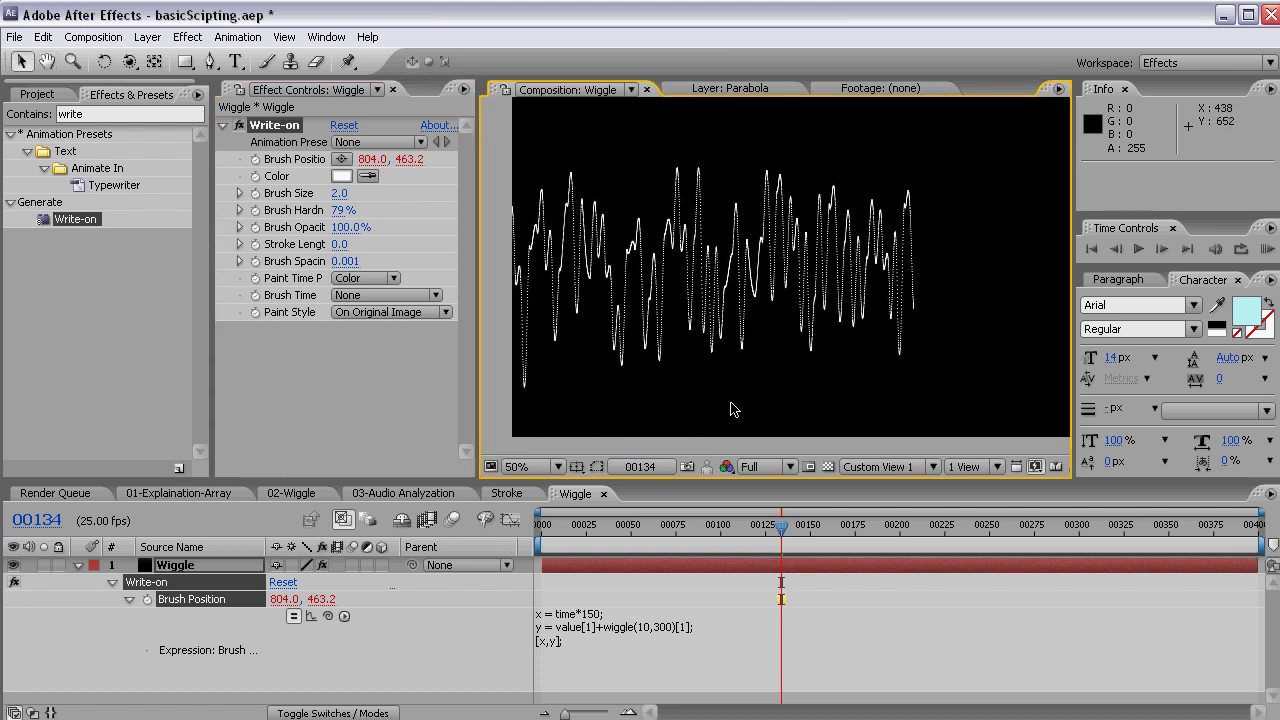
Set Write-on's Brush Size to 3 and scrub the timeline to review the wave, stopping at frame 132
click(339, 193)
text(2.5)
key(BackSpace)
key(BackSpace)
key(BackSpace)
text(3)
key(Return)
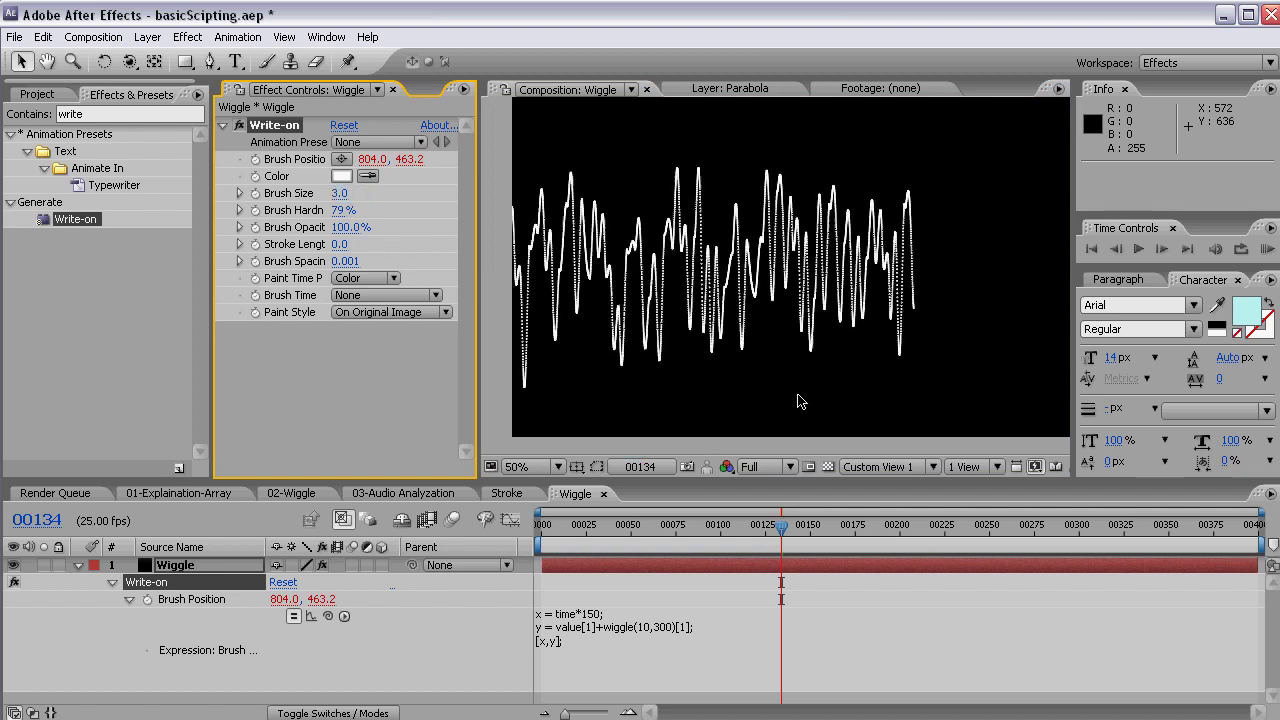
mouse_move(756, 533)
mouse_down()
mouse_move(540, 530)
mouse_move(672, 530)
mouse_up()
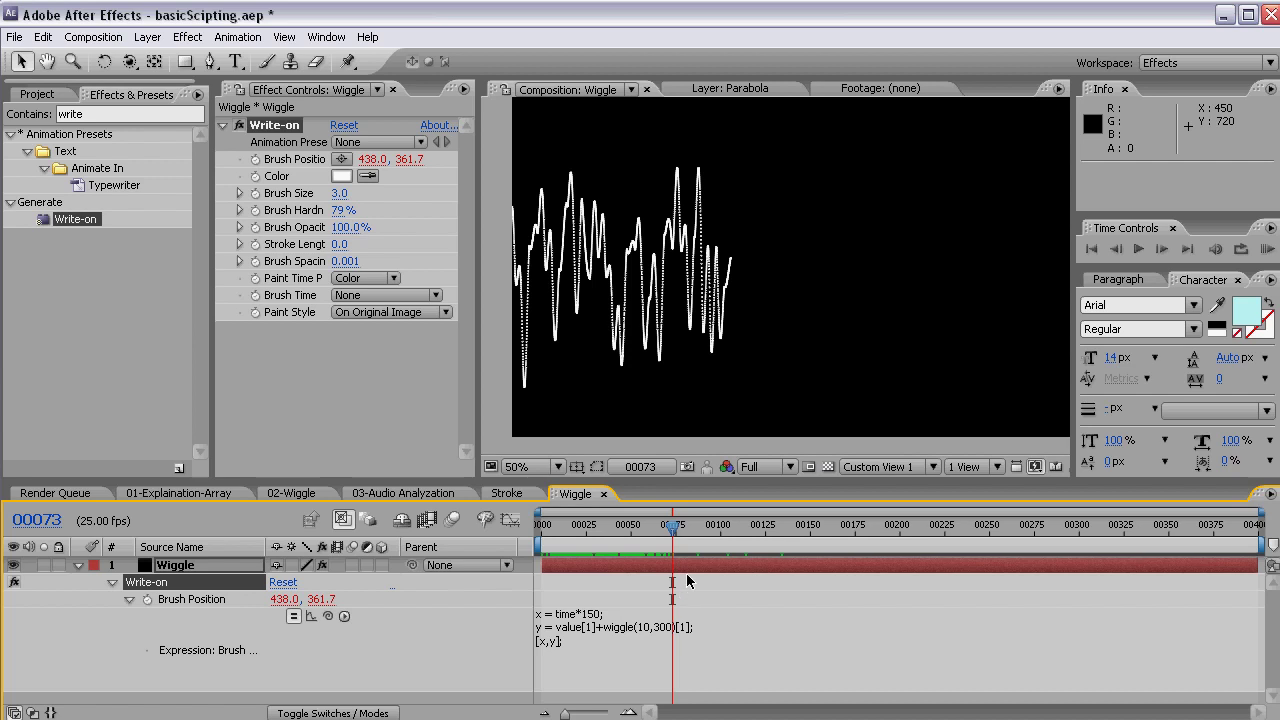
mouse_move(676, 530)
mouse_down()
mouse_move(858, 527)
mouse_move(674, 527)
mouse_move(711, 527)
mouse_up()
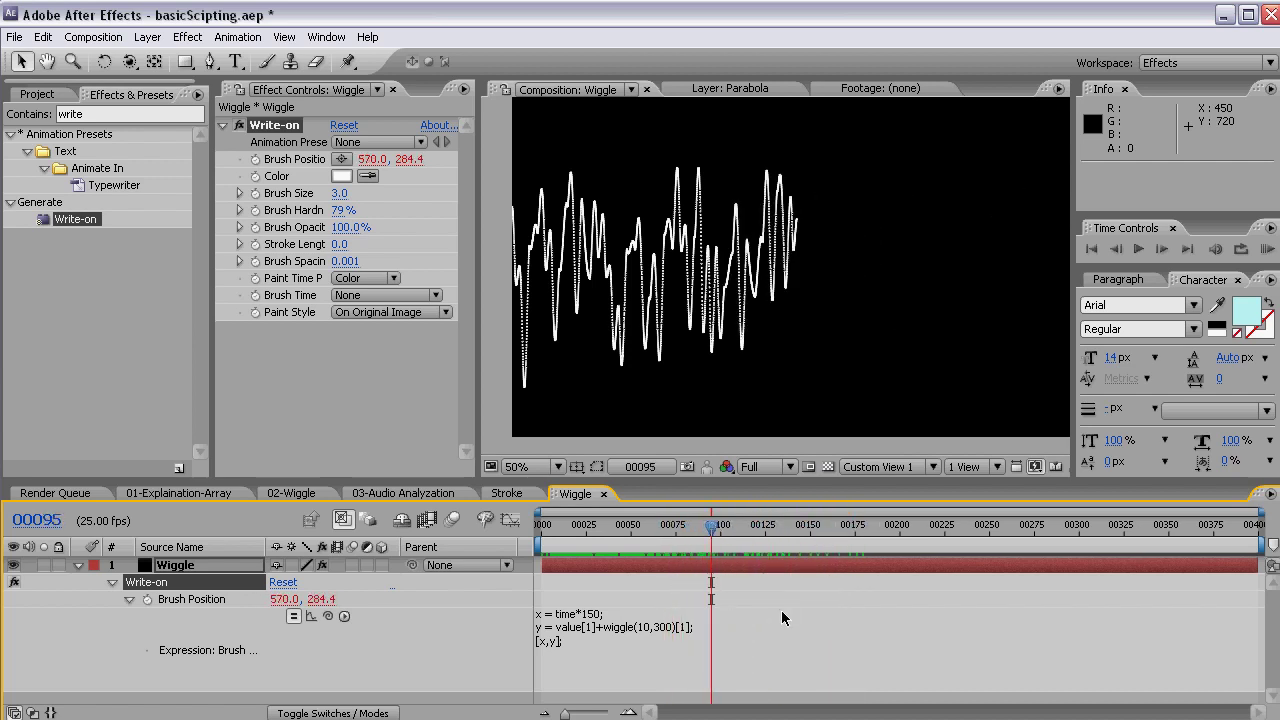
click(387, 458)
mouse_move(703, 537)
mouse_down()
mouse_move(790, 532)
mouse_move(681, 533)
mouse_move(779, 530)
mouse_up()
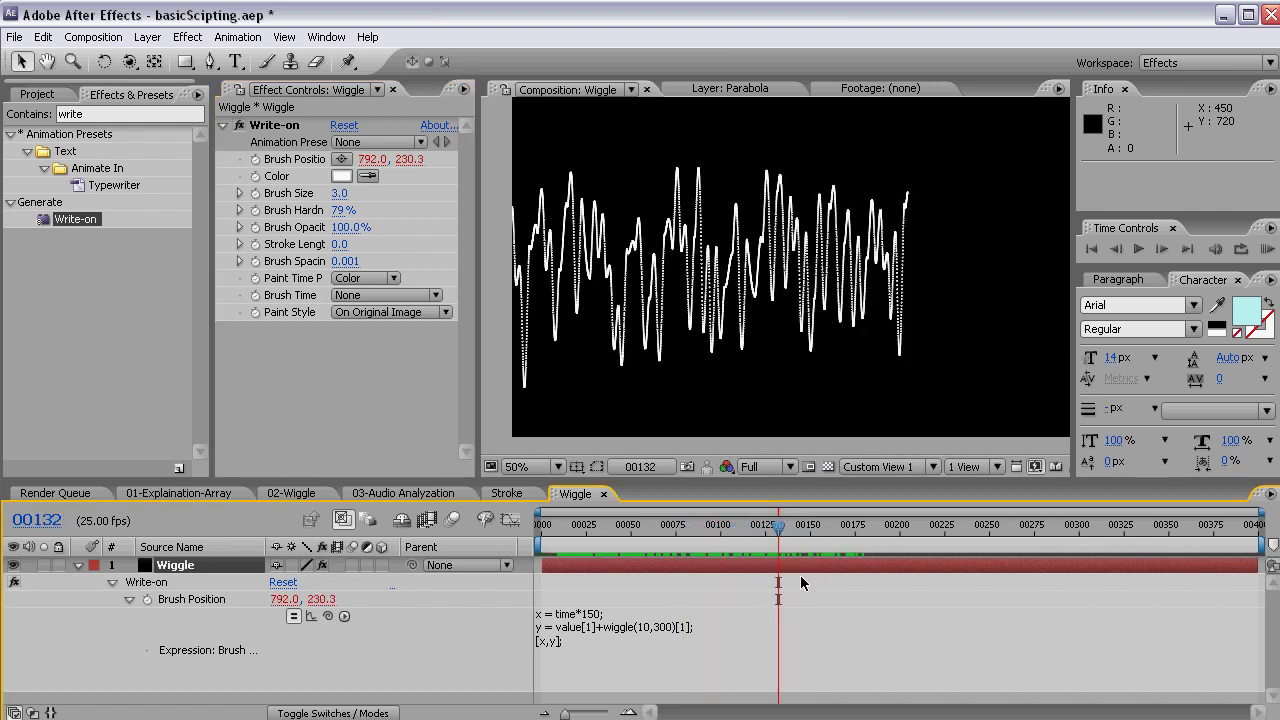
Search the effects for slider, add Slider Control below Write-on on the Wiggle layer, and go to frame 100
click(5, 124)
key(BackSpace)
key(BackSpace)
key(BackSpace)
key(BackSpace)
key(BackSpace)
text(slider)
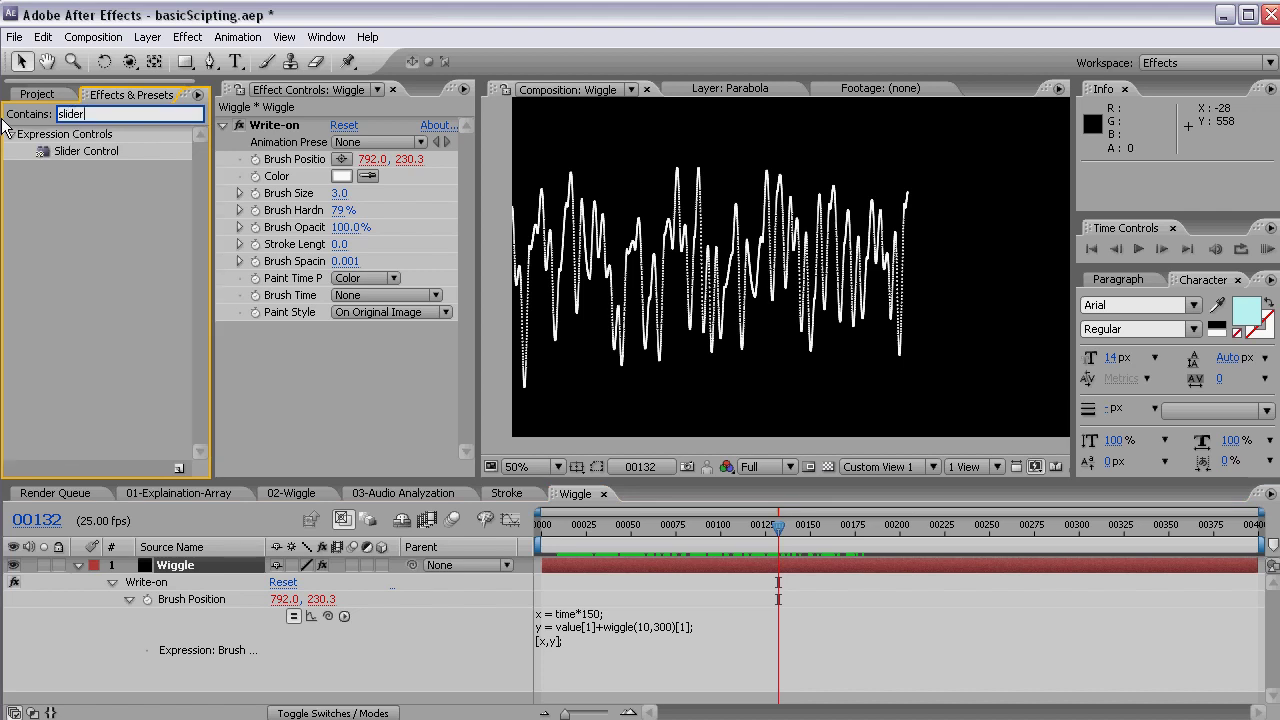
mouse_move(85, 151)
mouse_down()
mouse_move(296, 350)
mouse_move(588, 382)
mouse_move(192, 380)
mouse_move(470, 386)
mouse_move(368, 381)
mouse_up()
click(345, 364)
text(24)
key(Return)
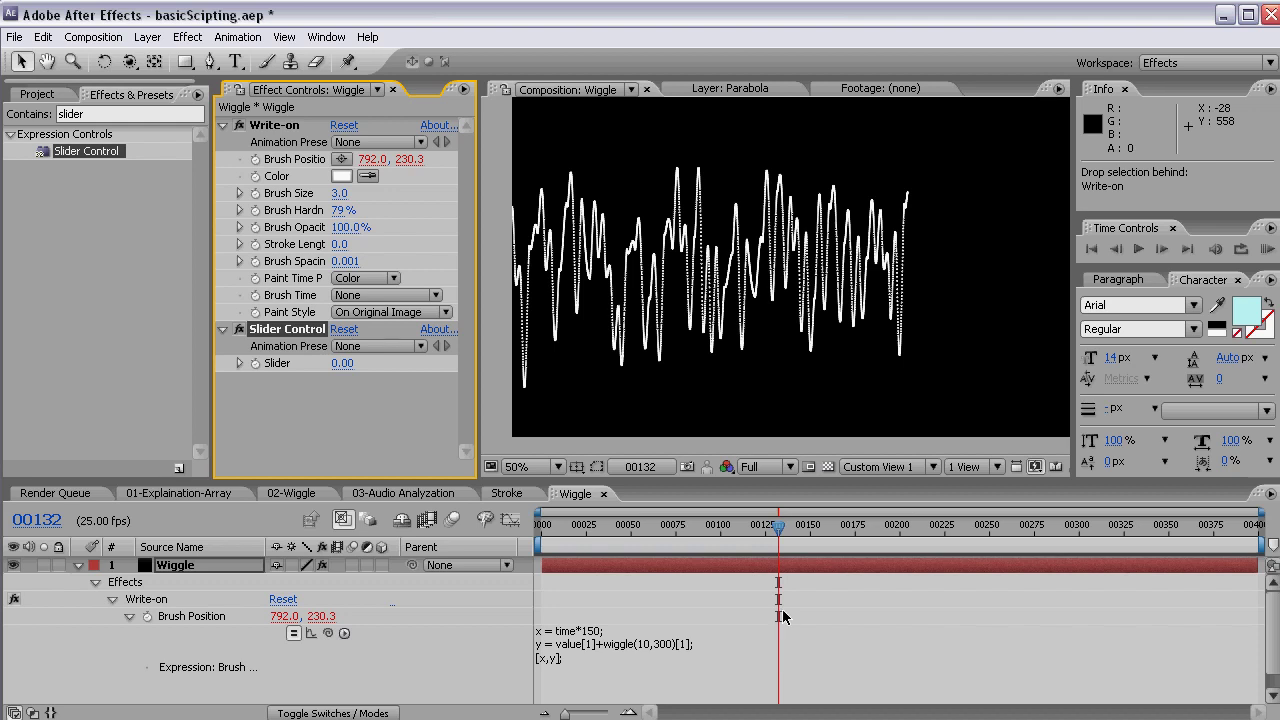
mouse_move(727, 528)
mouse_down()
mouse_move(650, 532)
mouse_move(755, 530)
mouse_move(720, 529)
mouse_up()
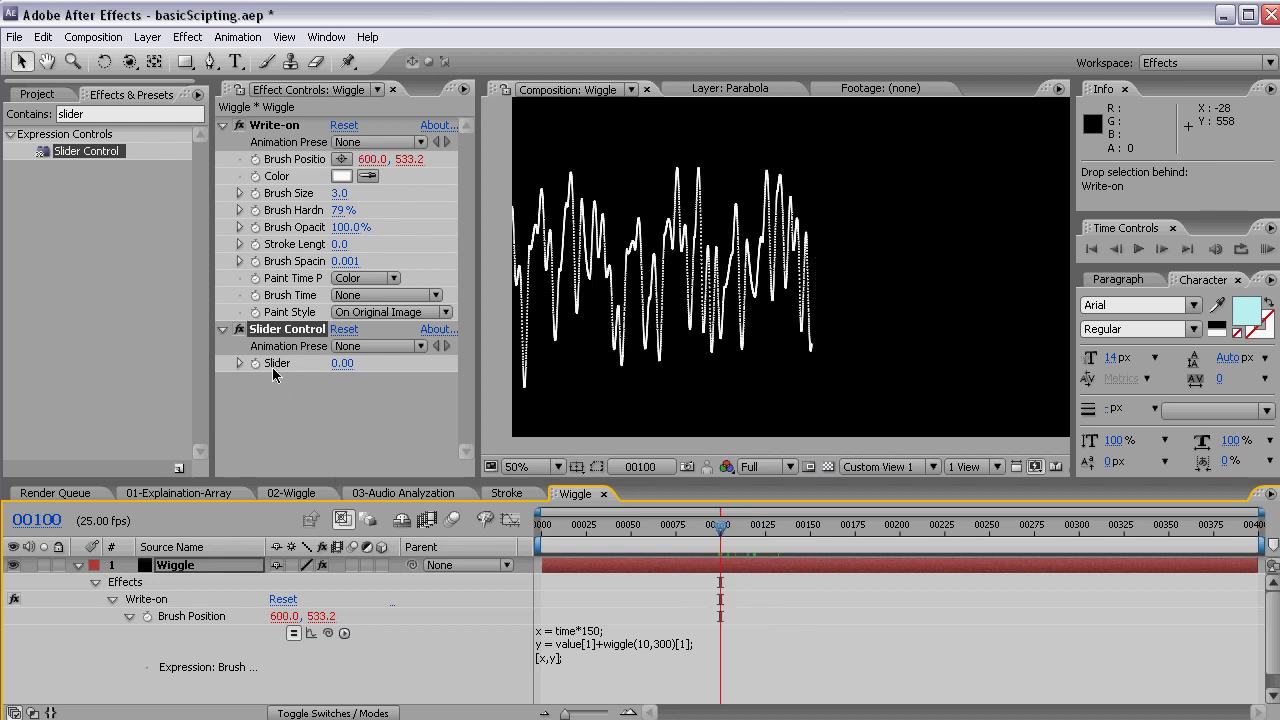
Set the Slider Control's Slider to 300 at frame 100
click(342, 363)
text(300)
key(Return)
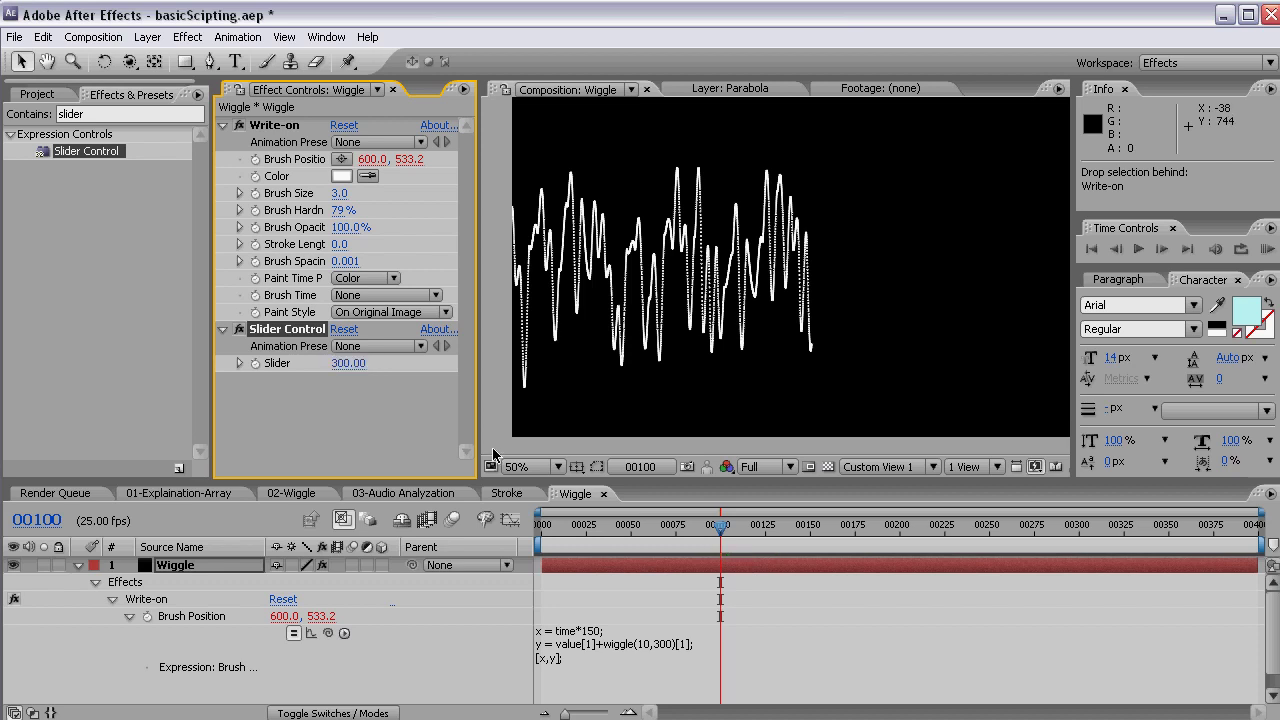
Go to frame 150, set the Slider to 0 and turn on keyframing for it
click(810, 525)
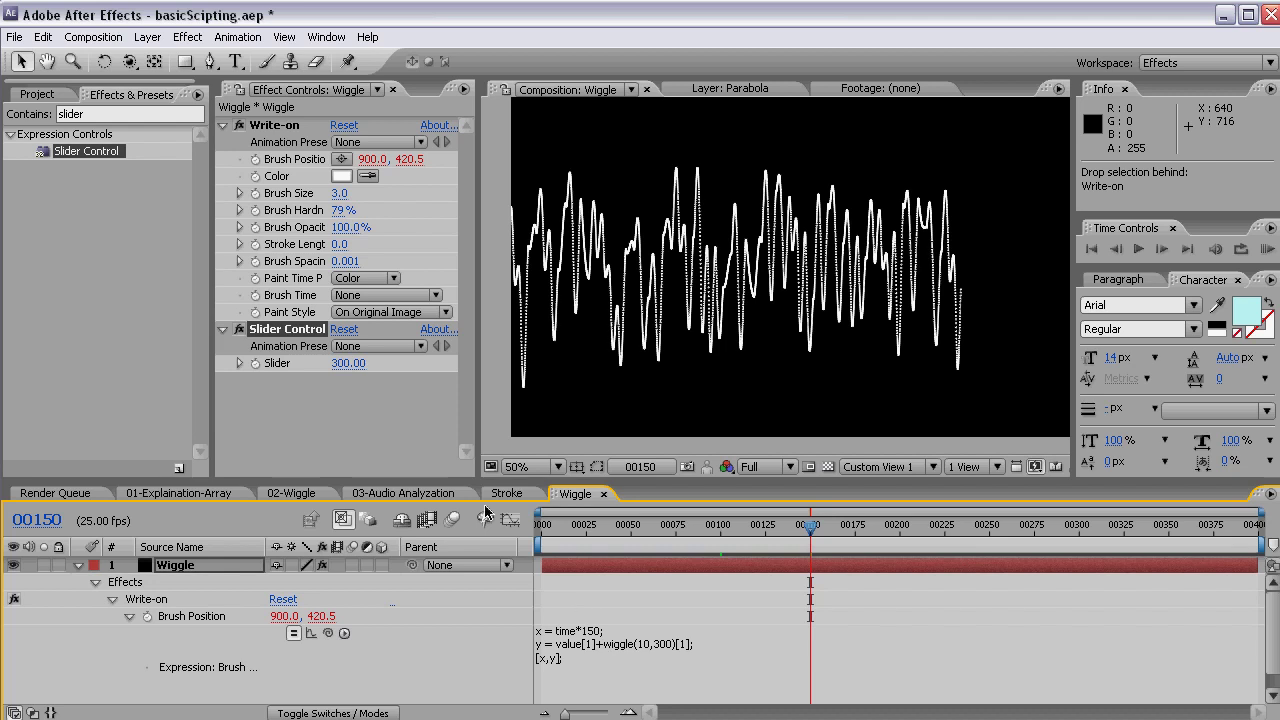
click(348, 363)
text(0)
key(Return)
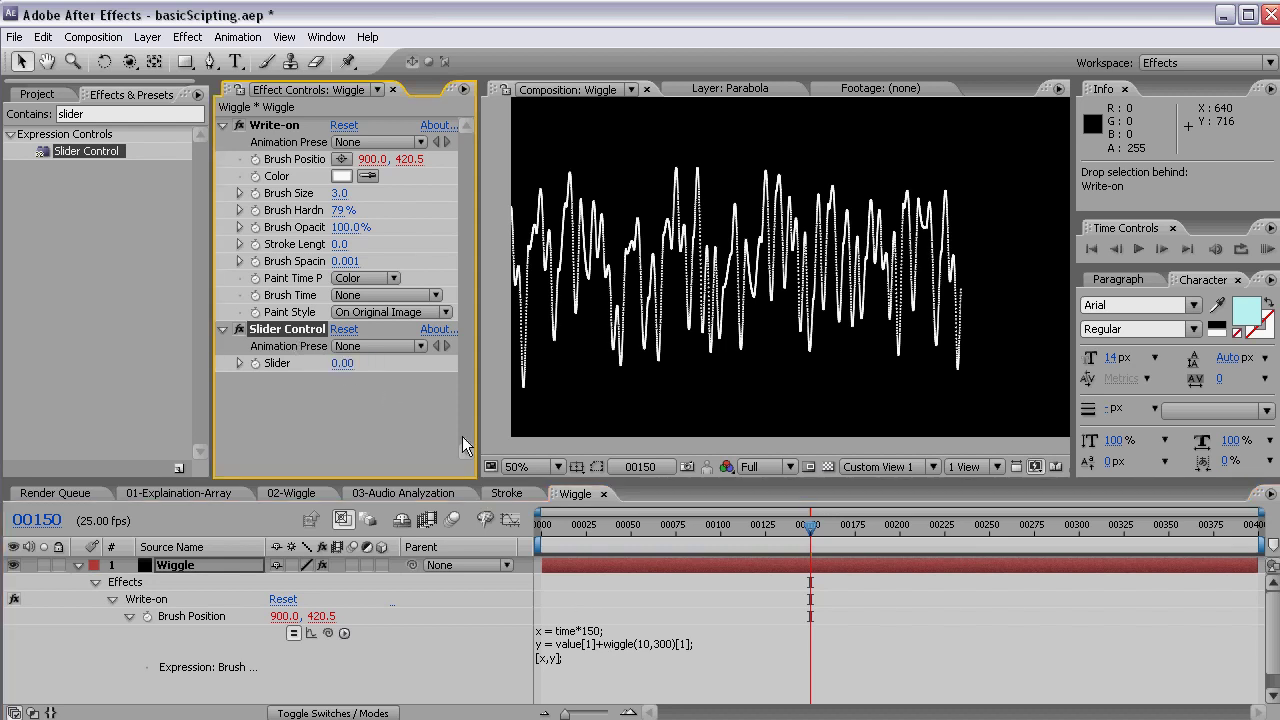
click(258, 366)
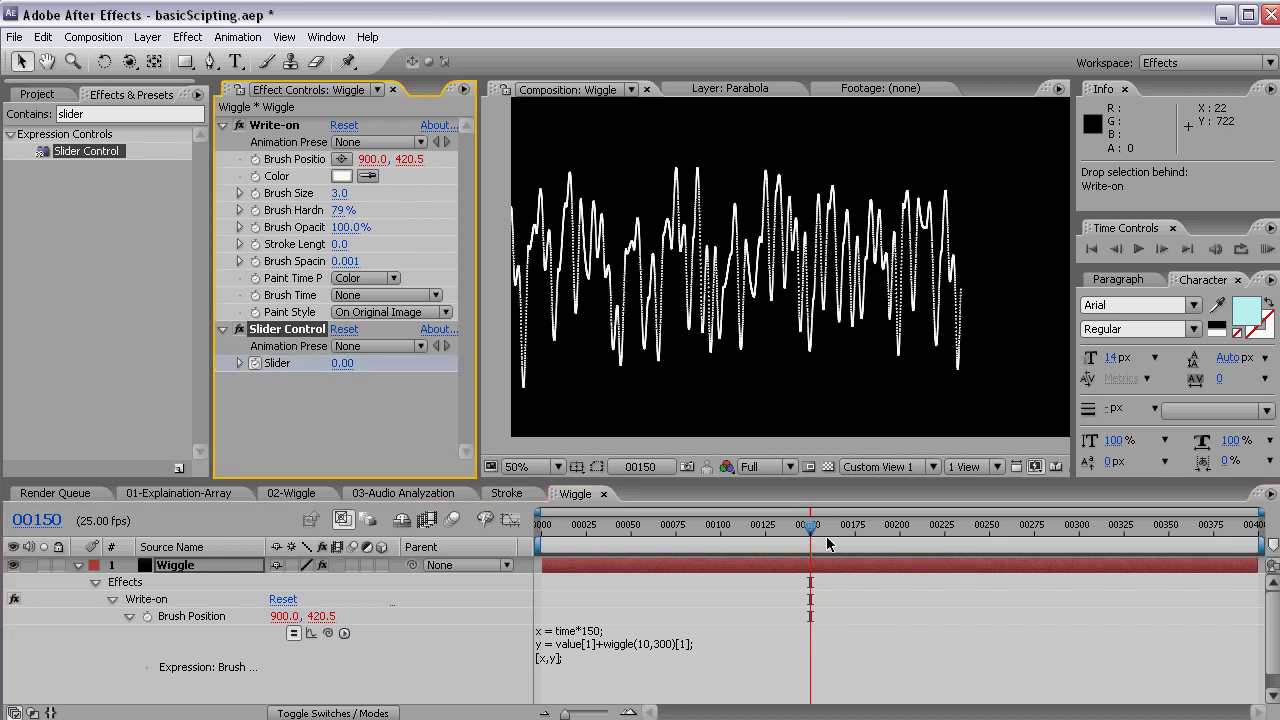
Keyframe the Slider at 300 on frame 101 and scrub to frame 124 to check the value between the keyframes
click(723, 526)
drag(346, 363, 621, 378)
click(350, 364)
text(300)
key(Return)
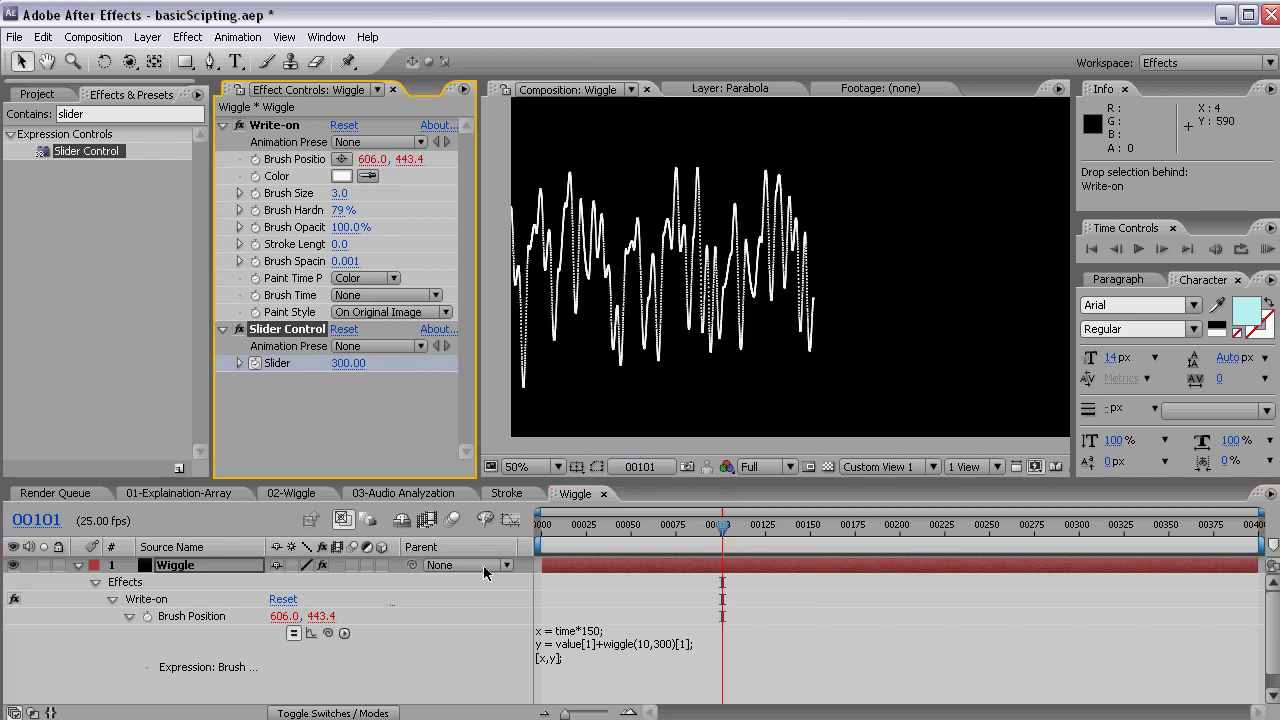
drag(712, 528, 763, 530)
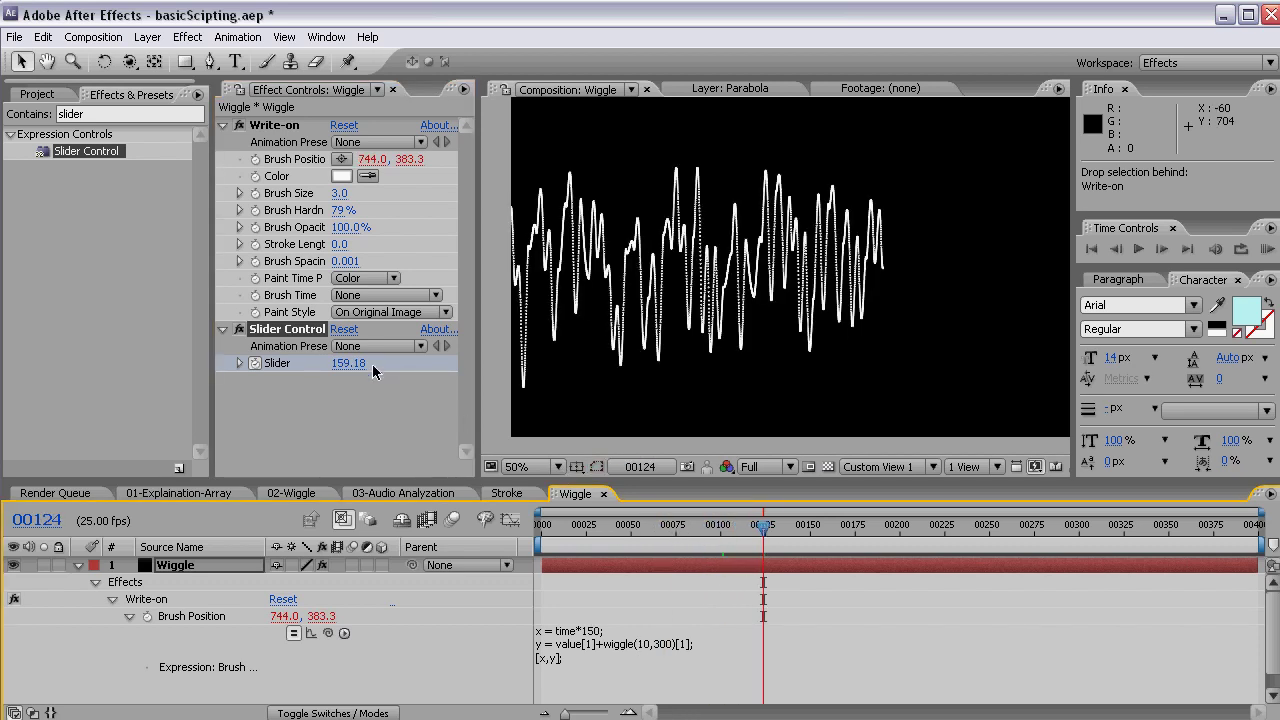
Replace wiggle's amplitude 300 in the Brush Position expression with a link to Slider Control's Slider, and scrub the timeline to review the wave
click(677, 648)
double_click(659, 646)
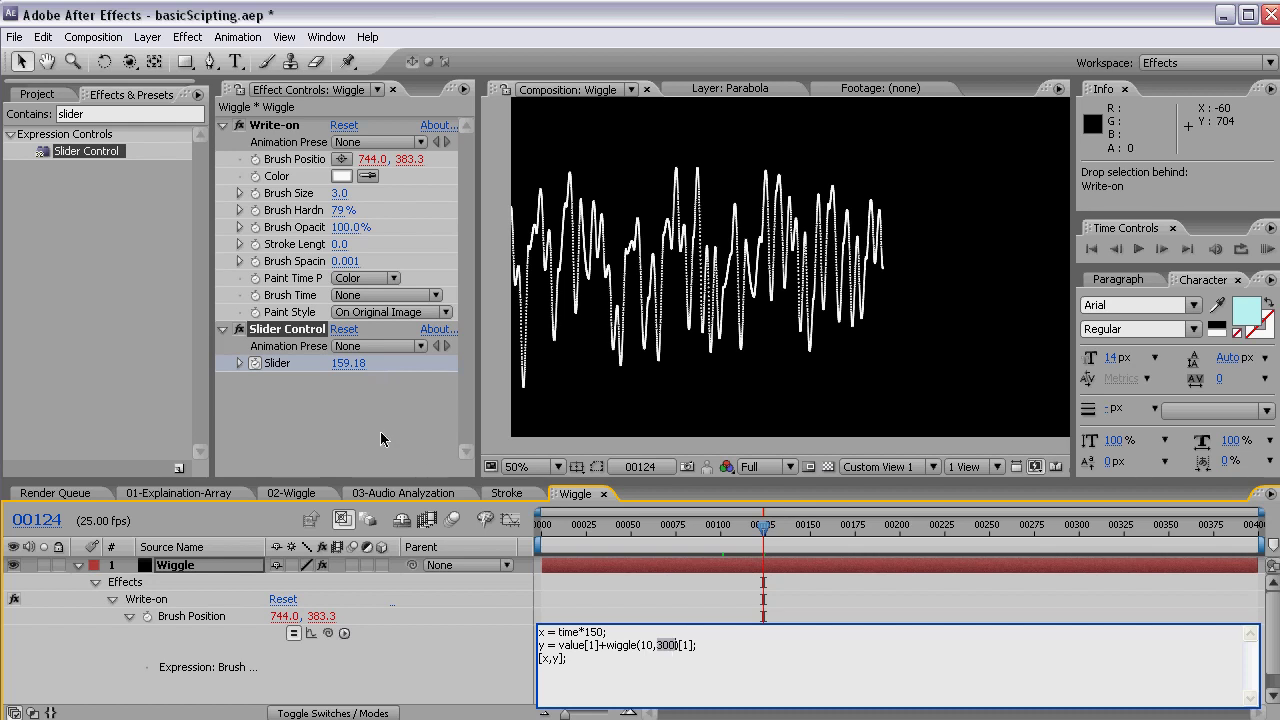
drag(328, 633, 292, 365)
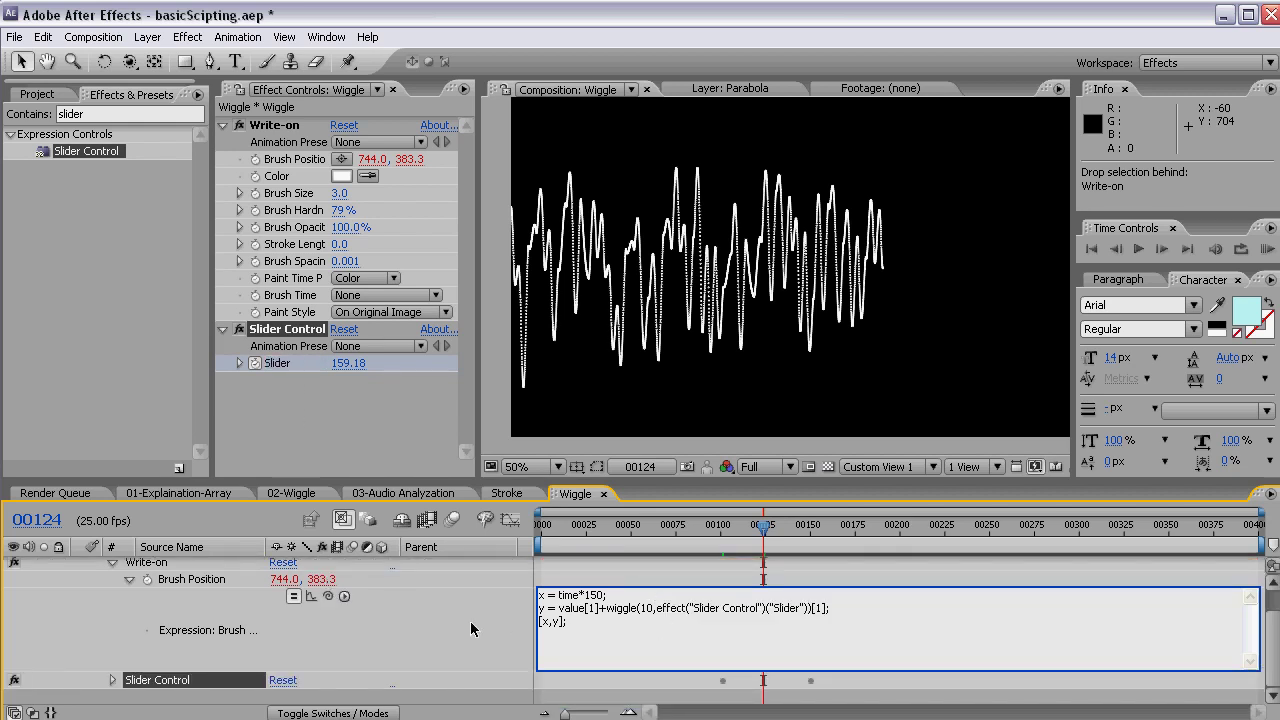
click(676, 557)
key(comma)
mouse_move(778, 535)
mouse_down()
mouse_move(558, 538)
mouse_move(876, 538)
mouse_move(930, 524)
mouse_up()
key(period)
scroll(907, 360, down, 2)
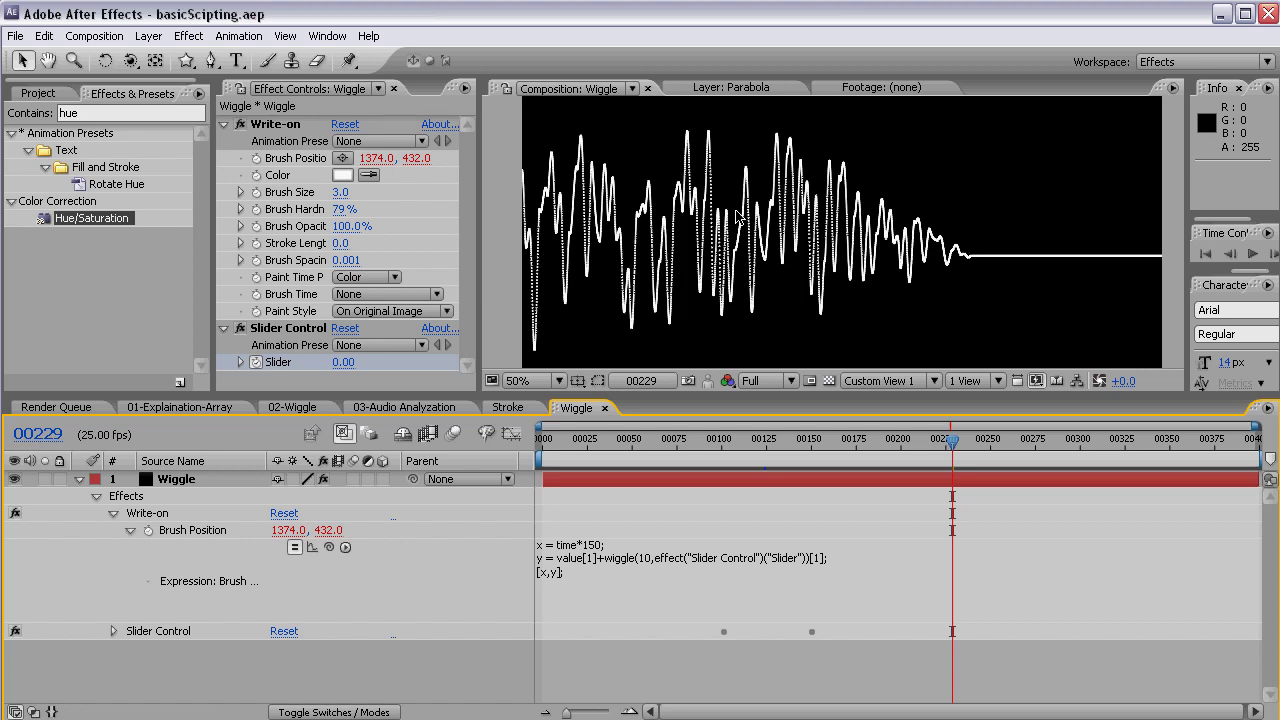
Create a composition named Audio with the 1280 x 720, 25 fps settings and add Adrenaline.wav to it
key(ctrl+n)
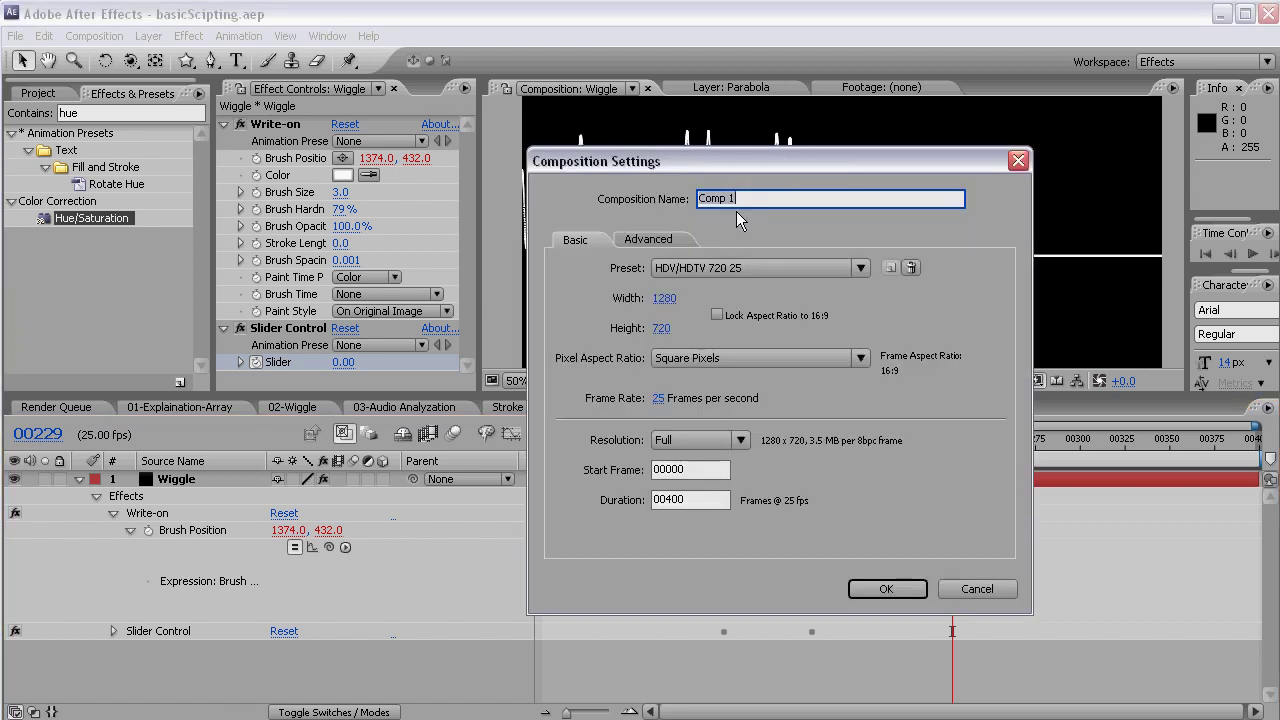
text(Audio)
key(Return)
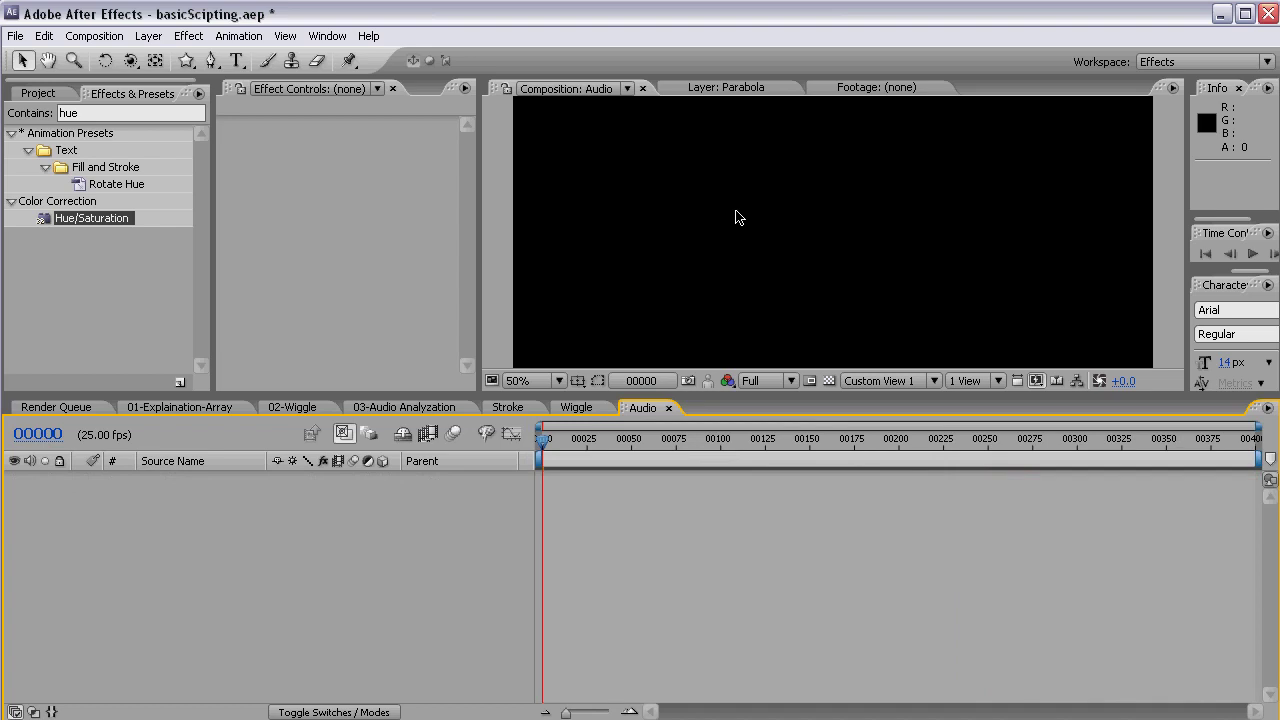
click(38, 93)
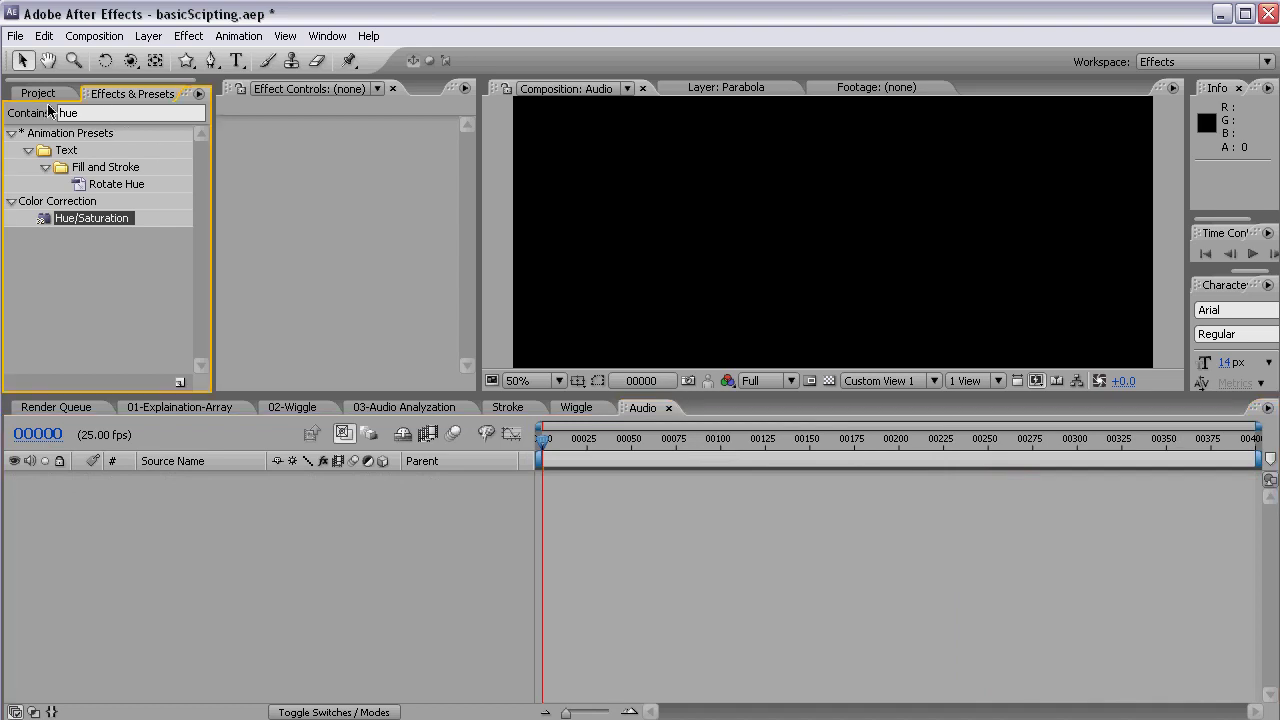
click(75, 282)
drag(75, 282, 295, 627)
Convert the Adrenaline.wav layer's audio to keyframes and reveal the keyframed sliders of the Audio Amplitude layer
right_click(247, 482)
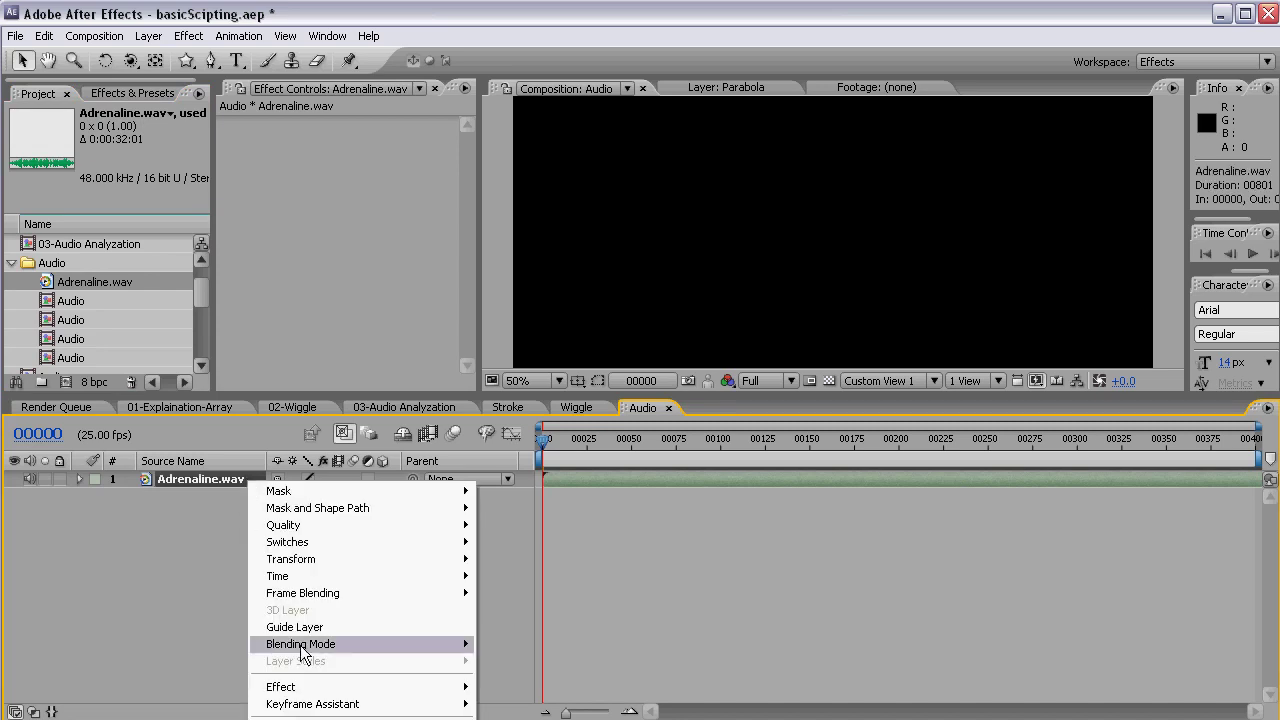
mouse_move(320, 704)
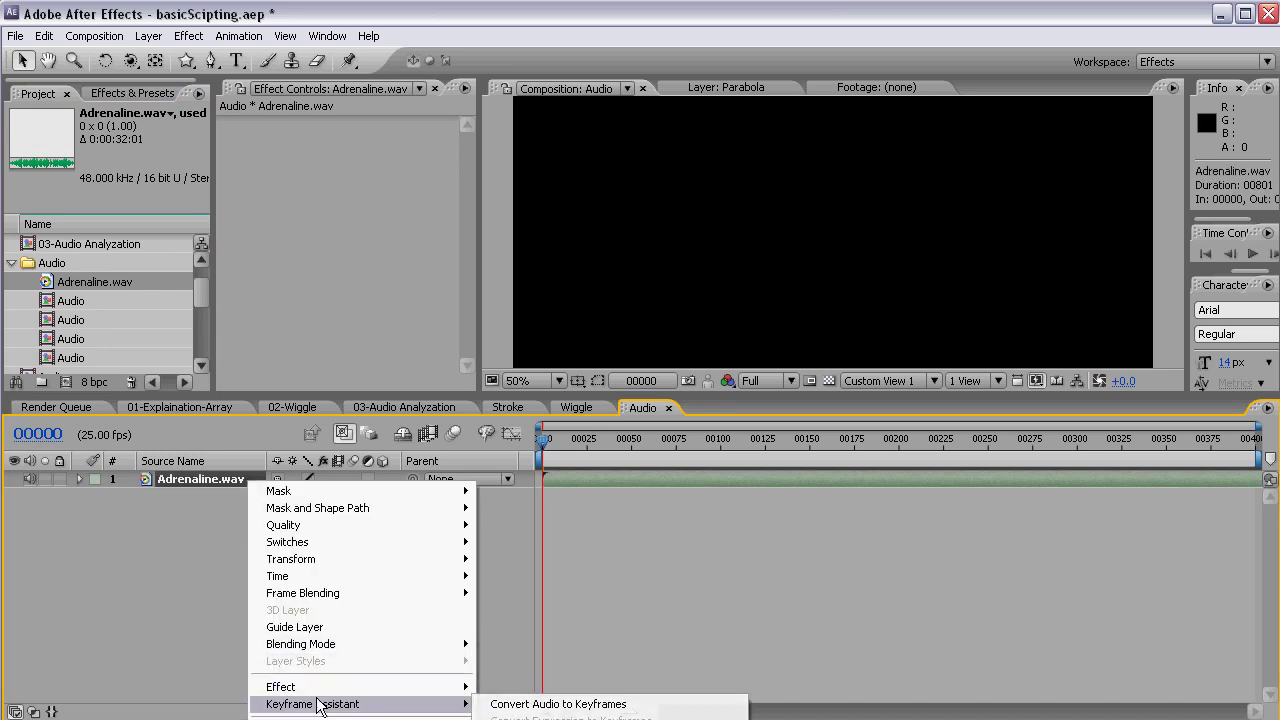
click(598, 706)
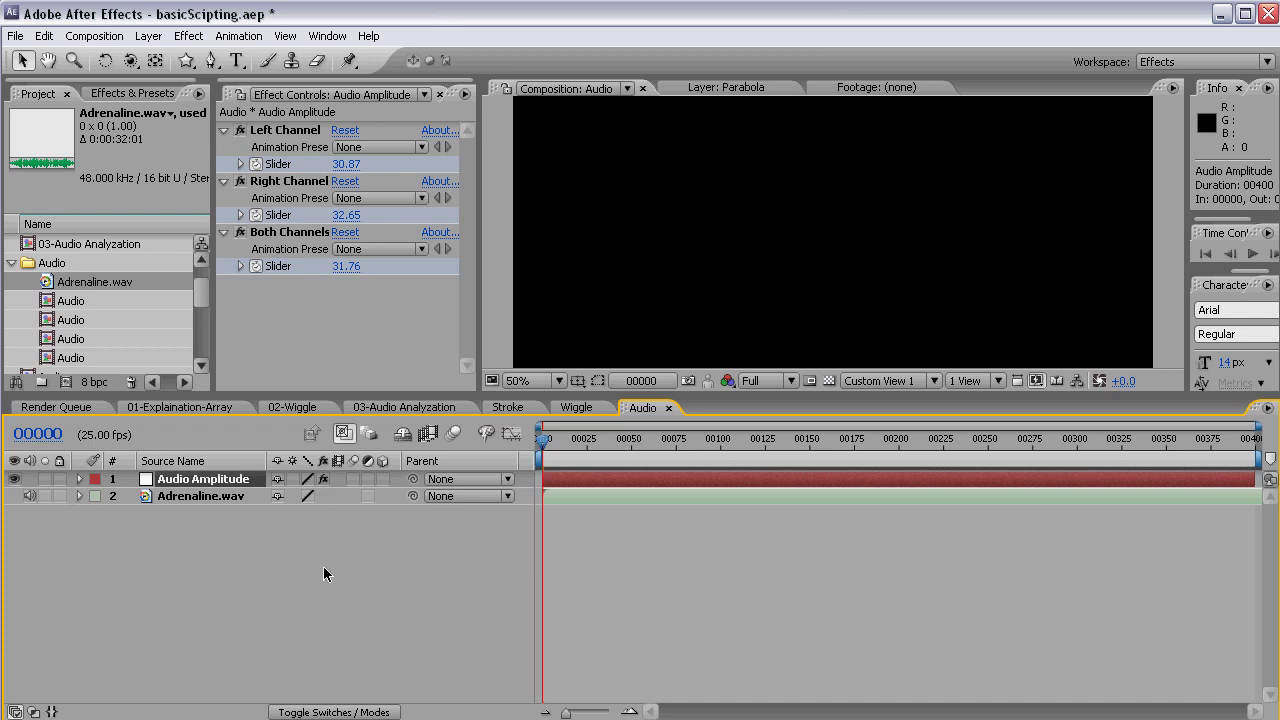
key(u)
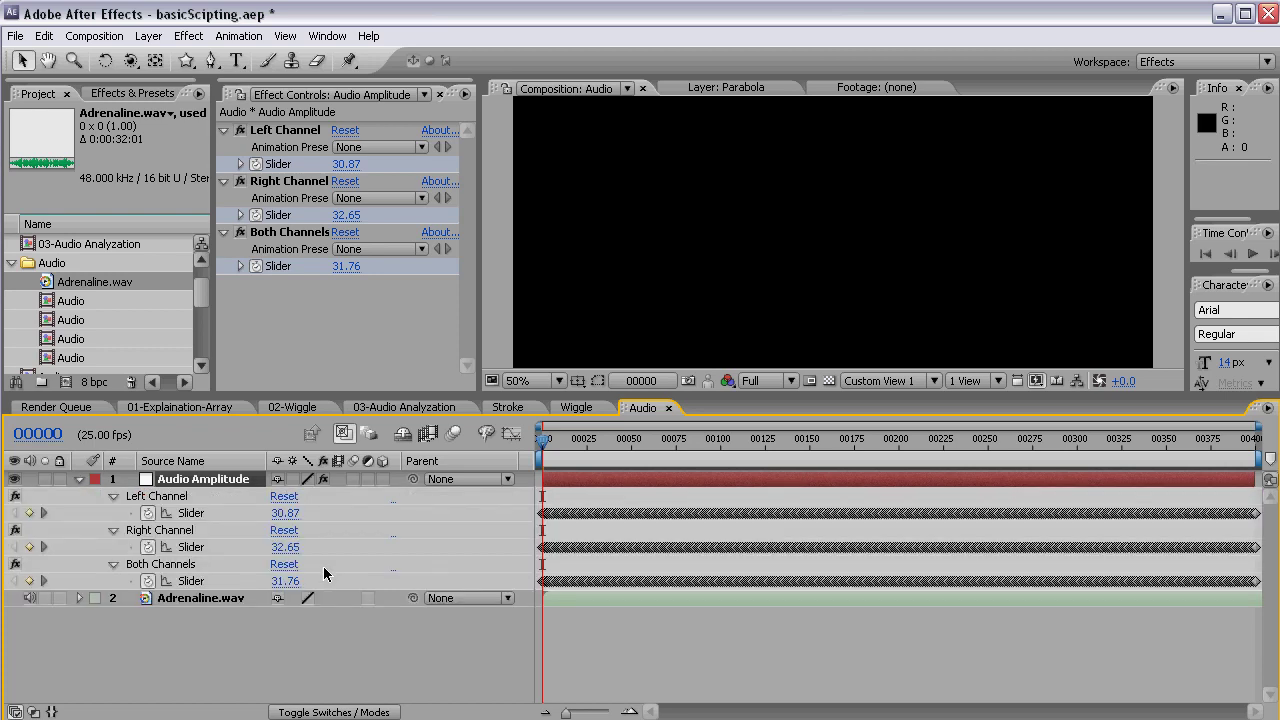
Display the Adrenaline.wav layer's waveform and scrub the timeline to frame 21 to compare it with the amplitude keyframes
click(202, 600)
click(80, 598)
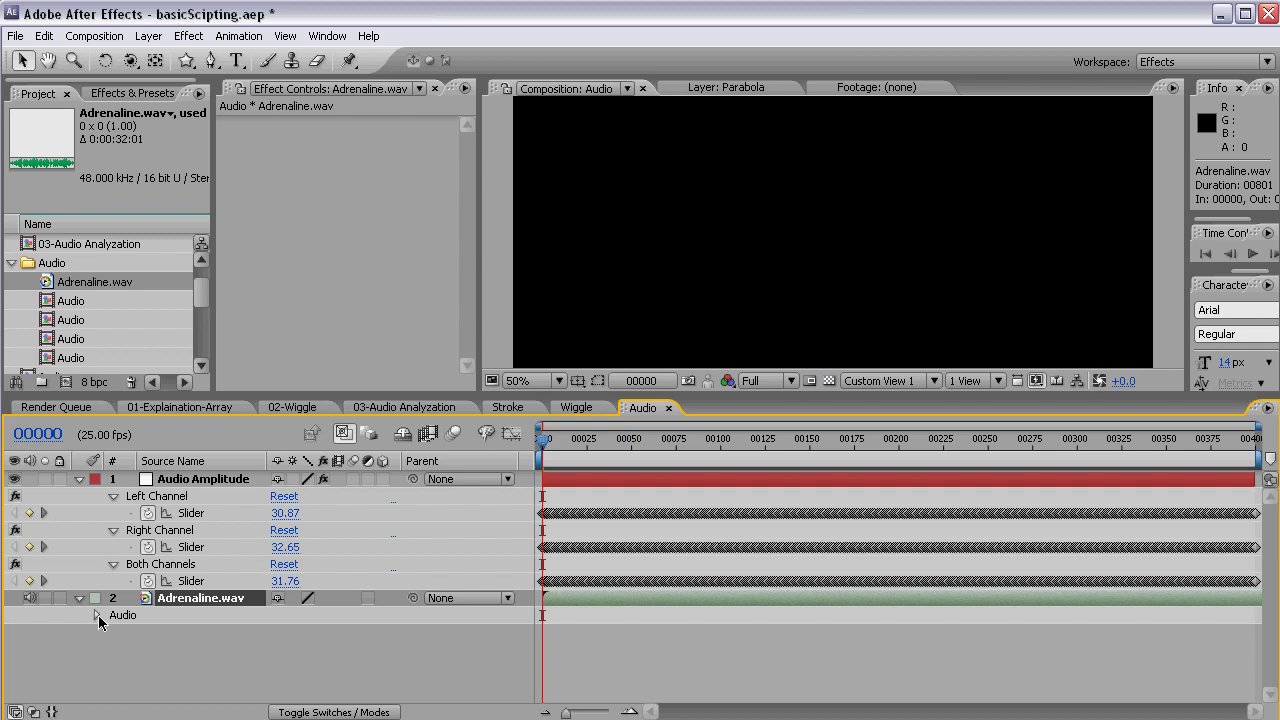
click(97, 615)
click(113, 650)
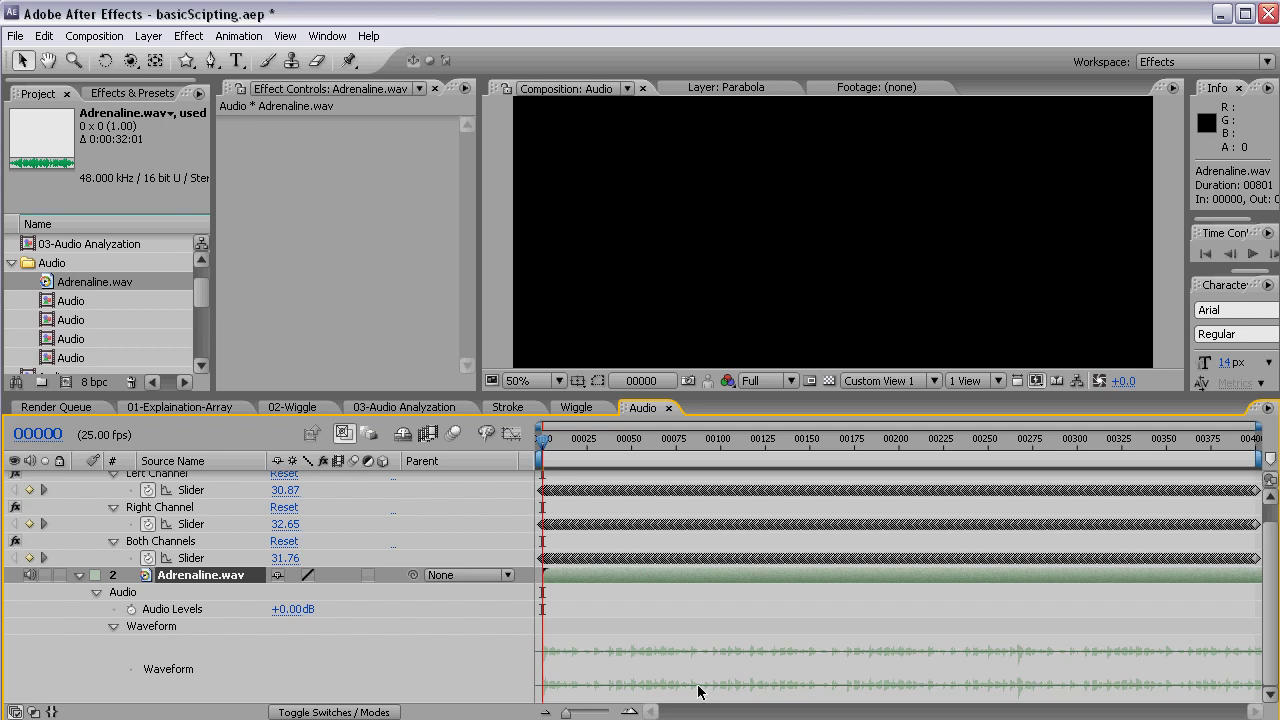
key(equal)
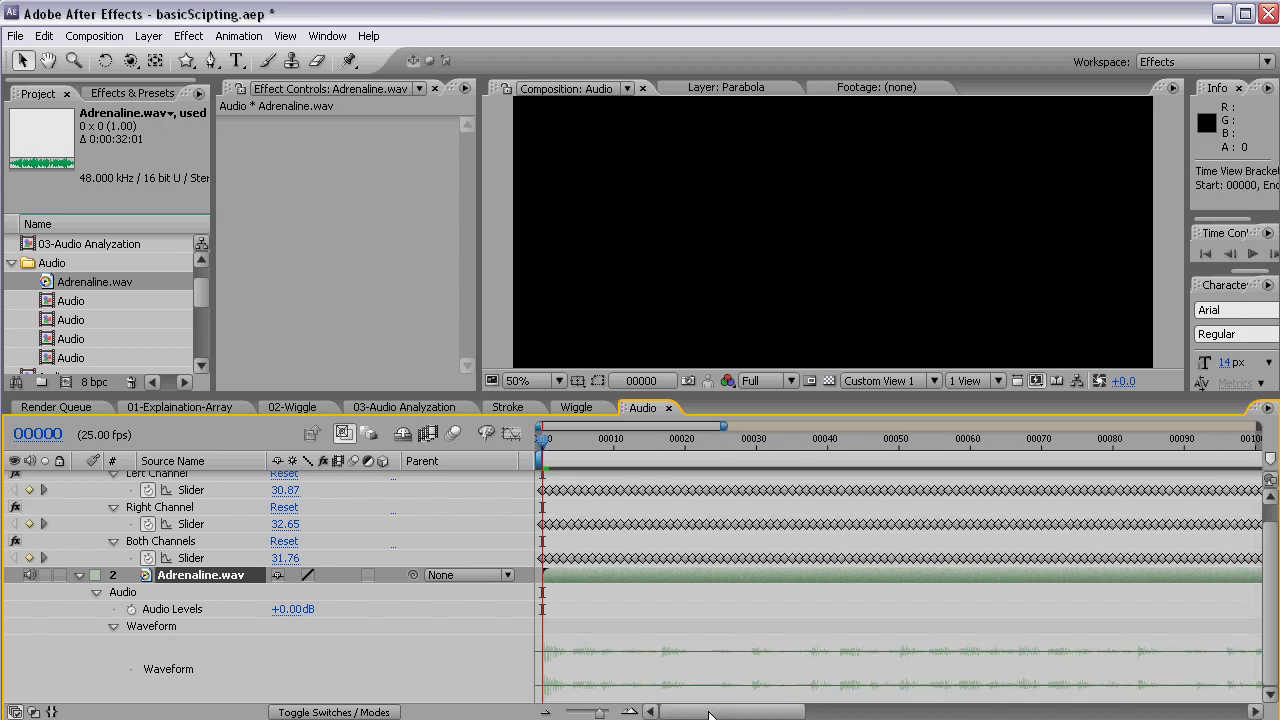
mouse_move(544, 440)
mouse_down()
mouse_move(570, 442)
mouse_move(543, 448)
mouse_up()
drag(546, 458, 696, 471)
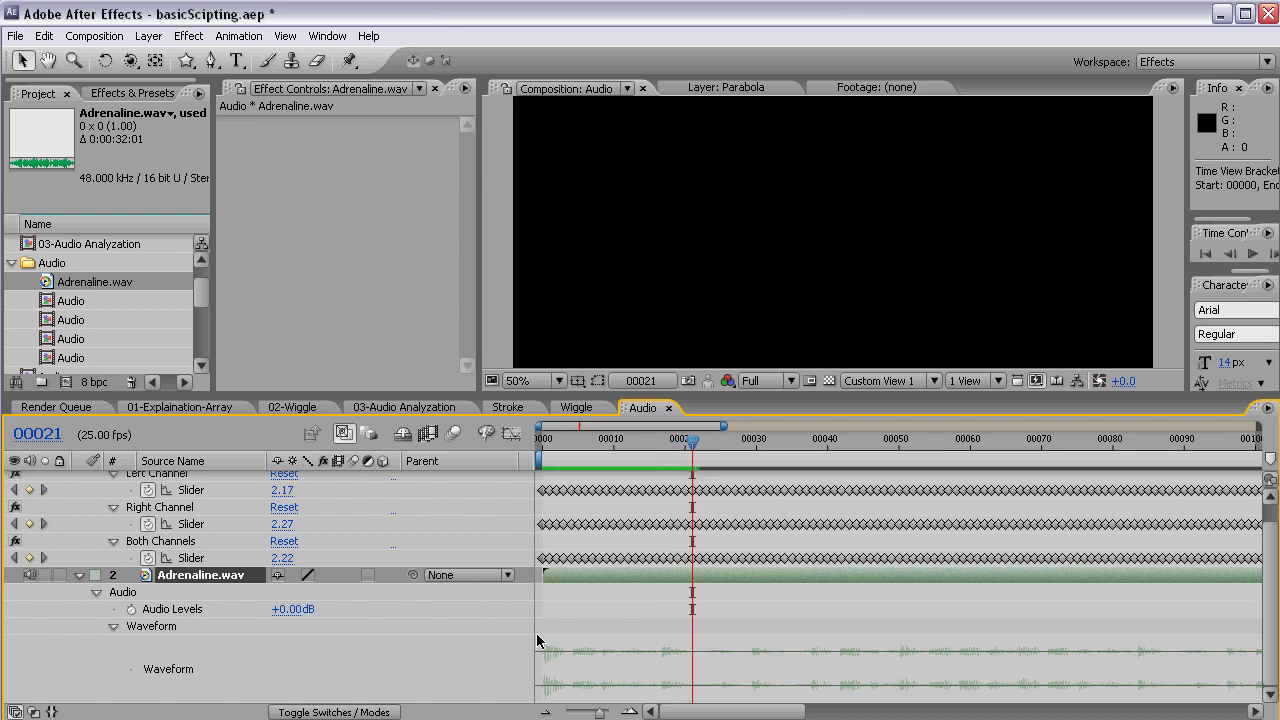
Delete the Left Channel and Right Channel effects from the Audio Amplitude layer
scroll(540, 665, up, 1)
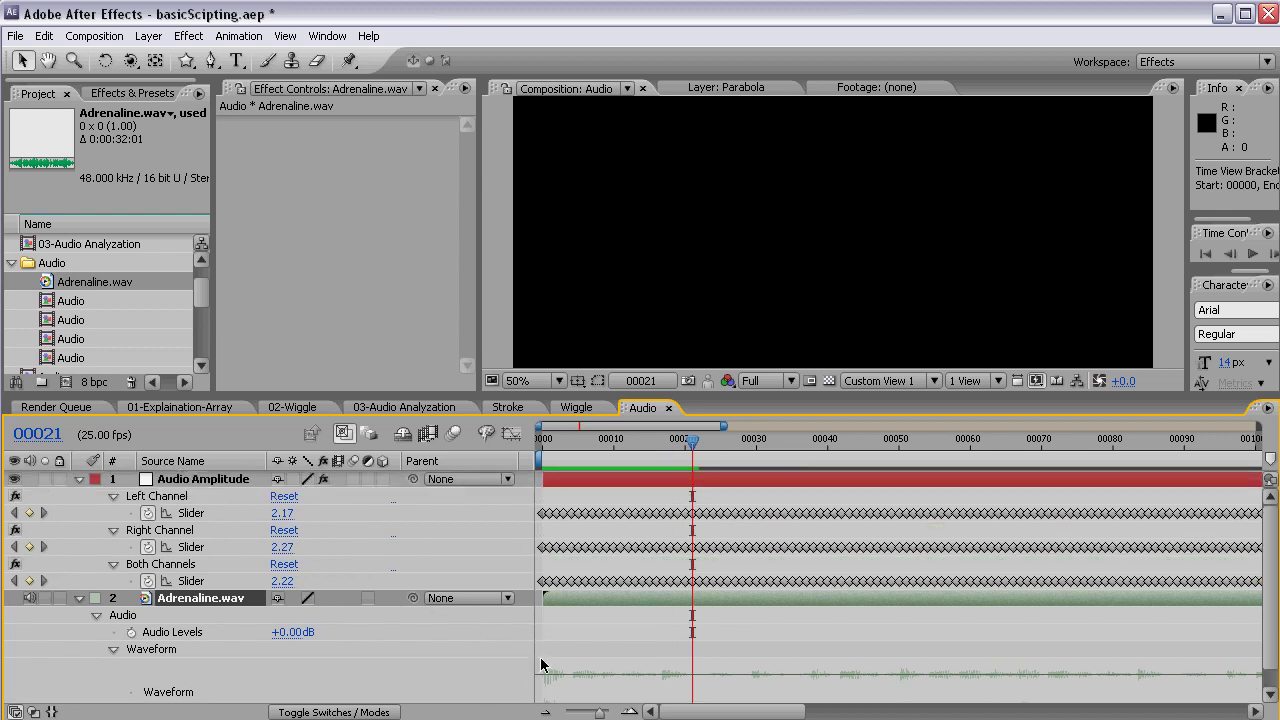
scroll(541, 665, down, 1)
click(173, 497)
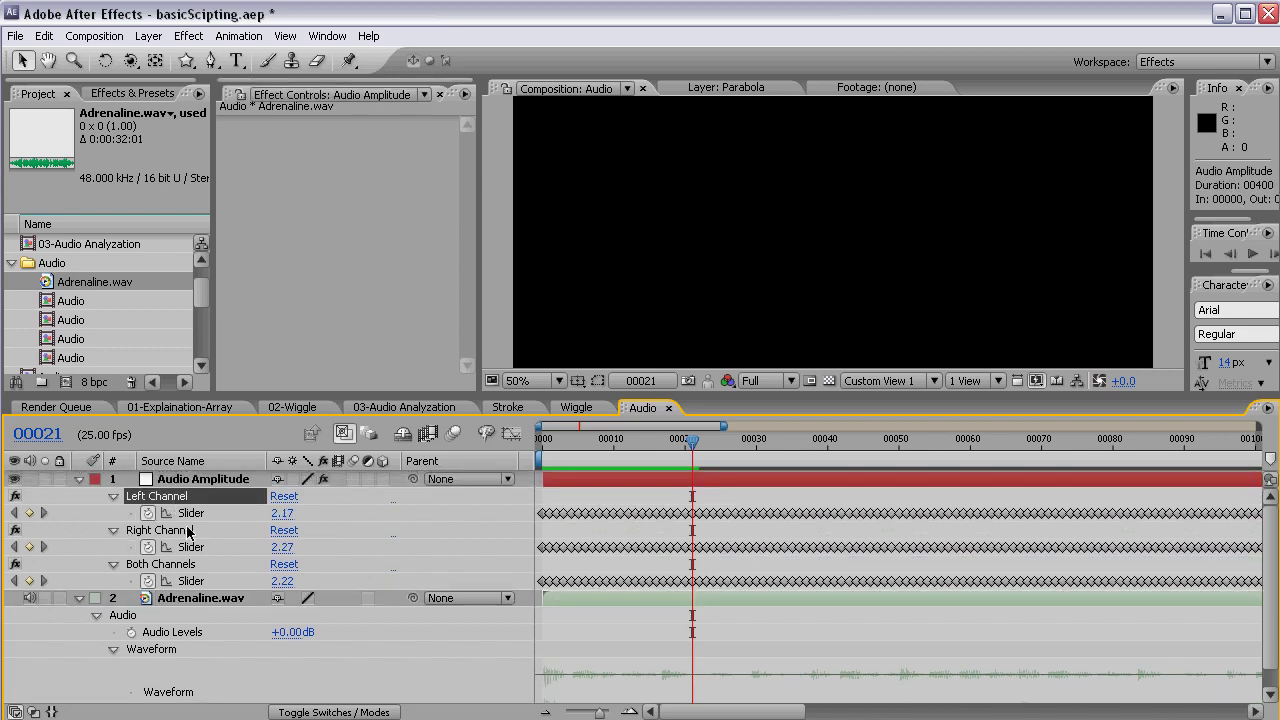
ctrl+click(196, 533)
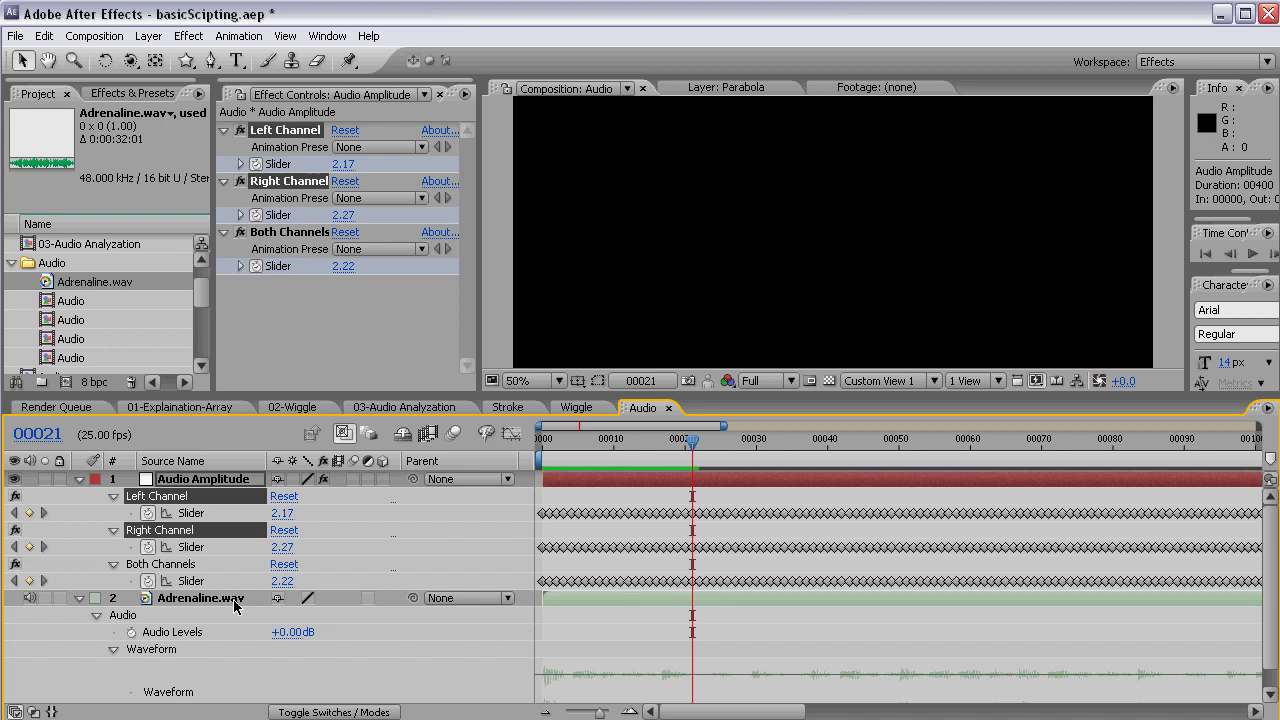
key(Delete)
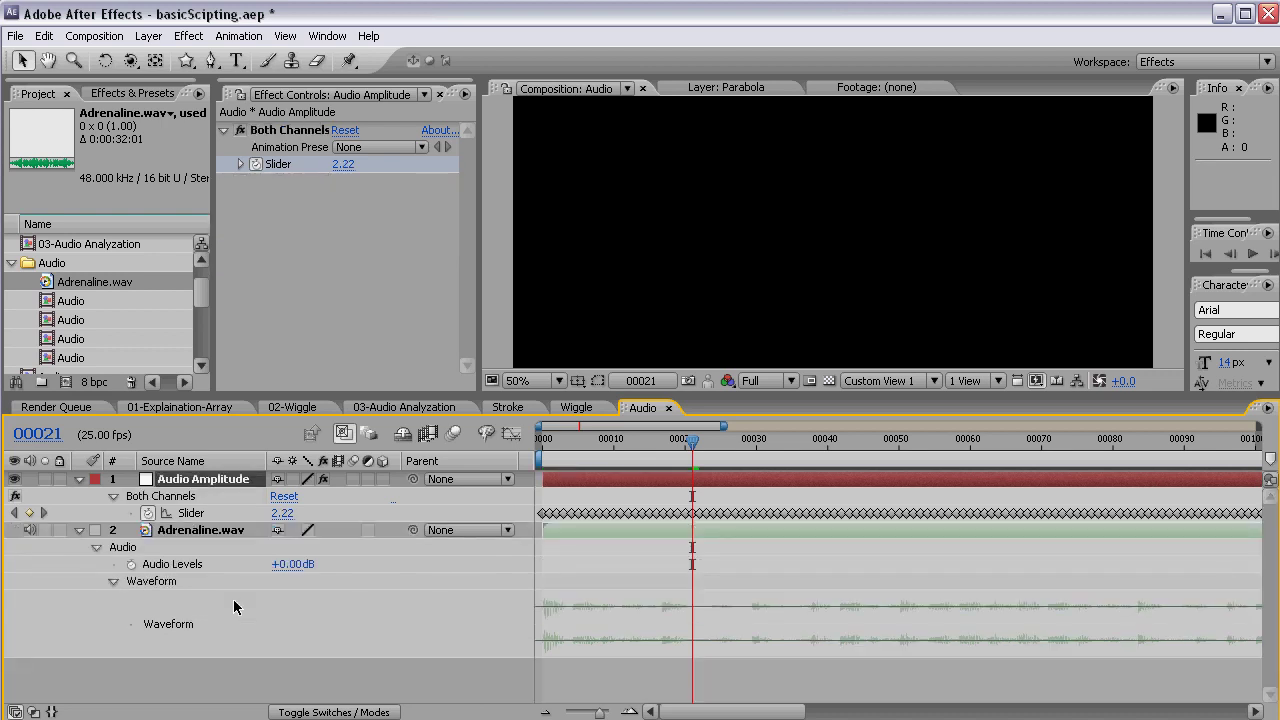
Create a black 1280 x 720 solid named Stroke in the Audio composition
click(238, 686)
right_click(238, 683)
mouse_move(282, 682)
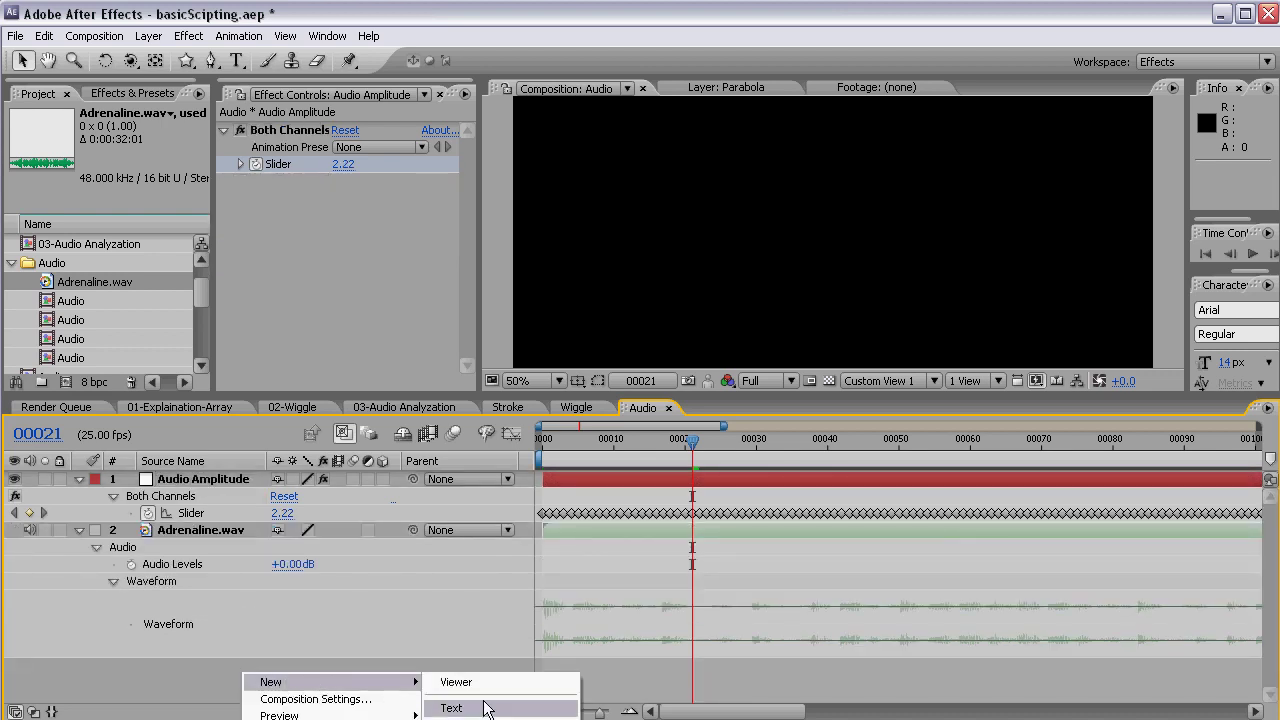
key(ctrl+y)
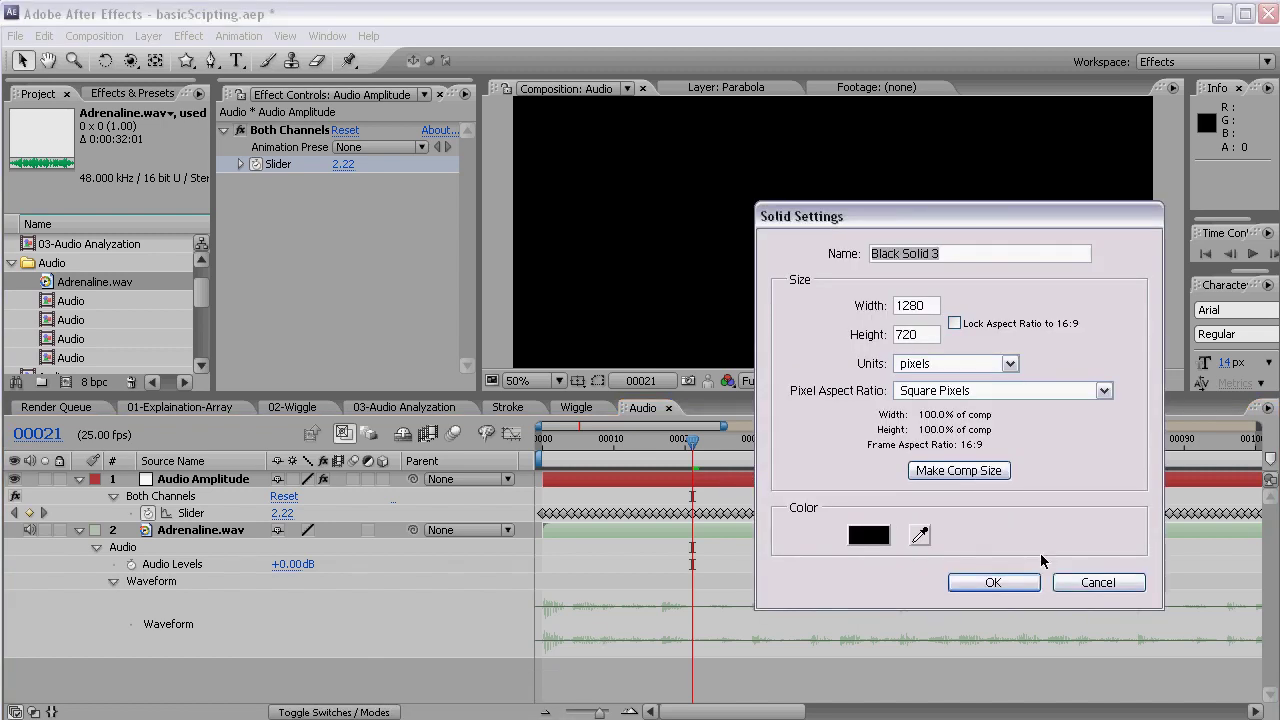
text(Stroke)
key(Return)
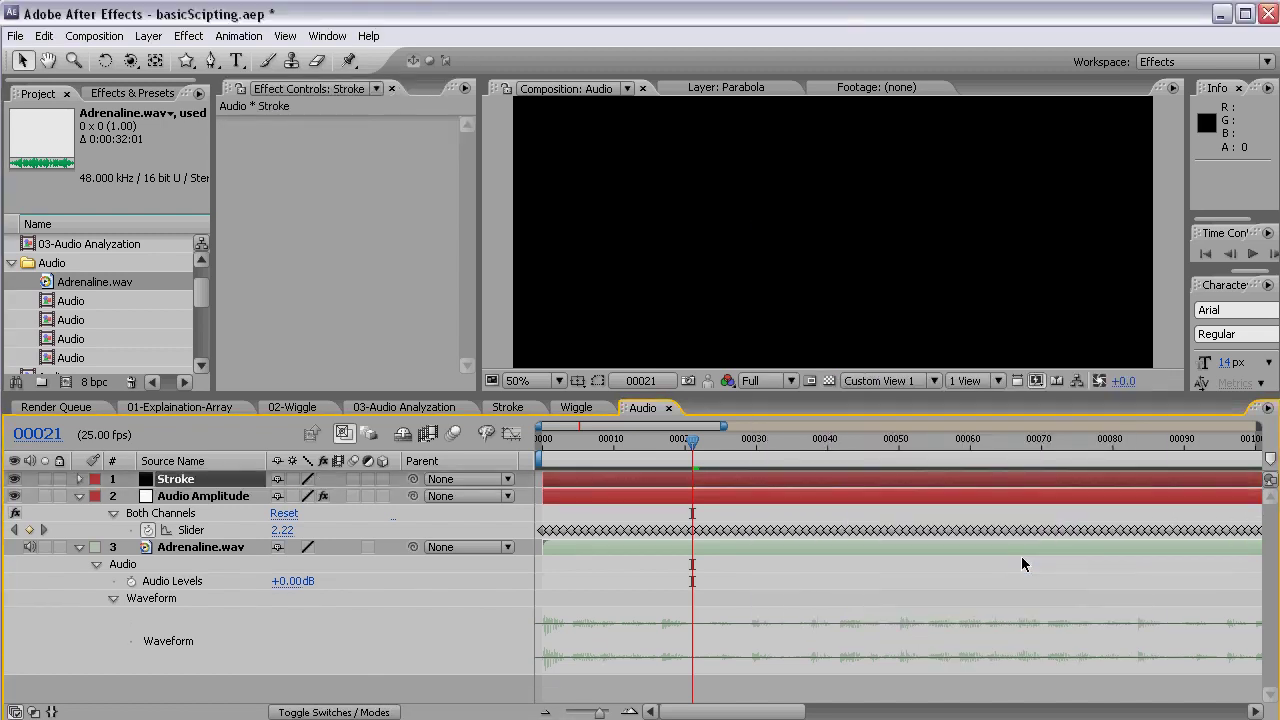
Search the effects for writ and apply Write-on to the Stroke layer
click(133, 93)
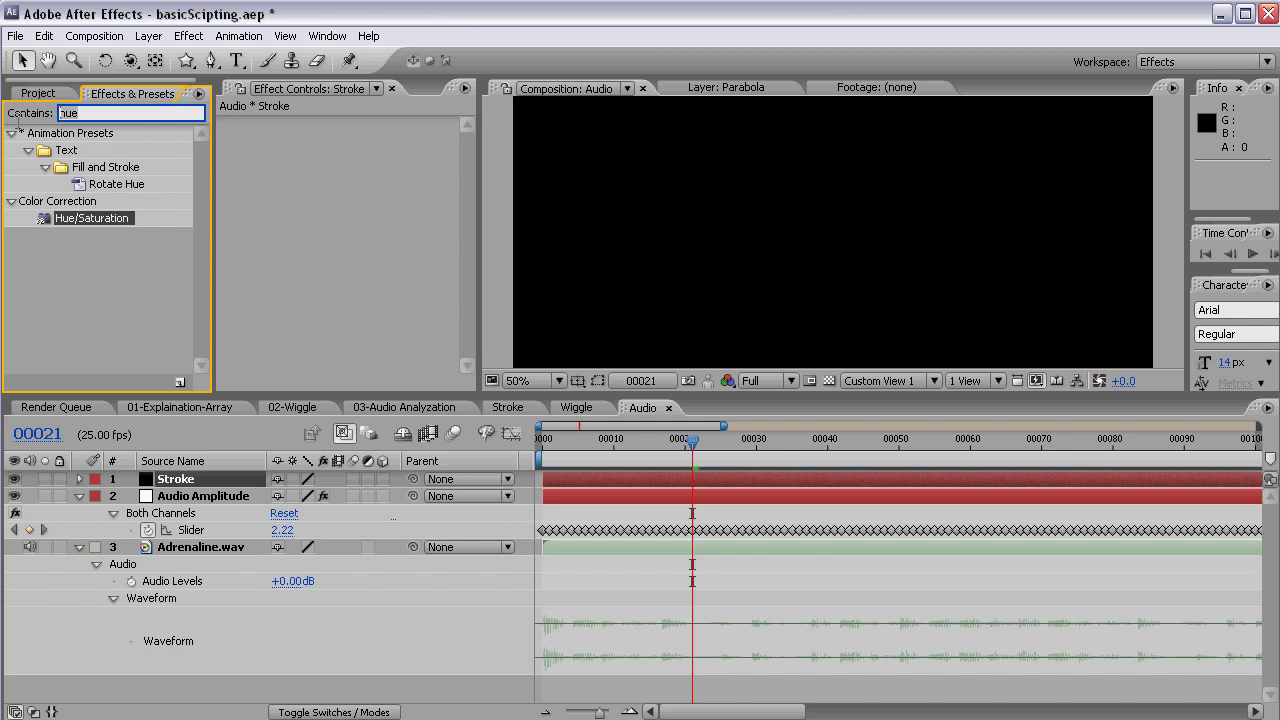
key(BackSpace)
key(BackSpace)
key(BackSpace)
text(writ)
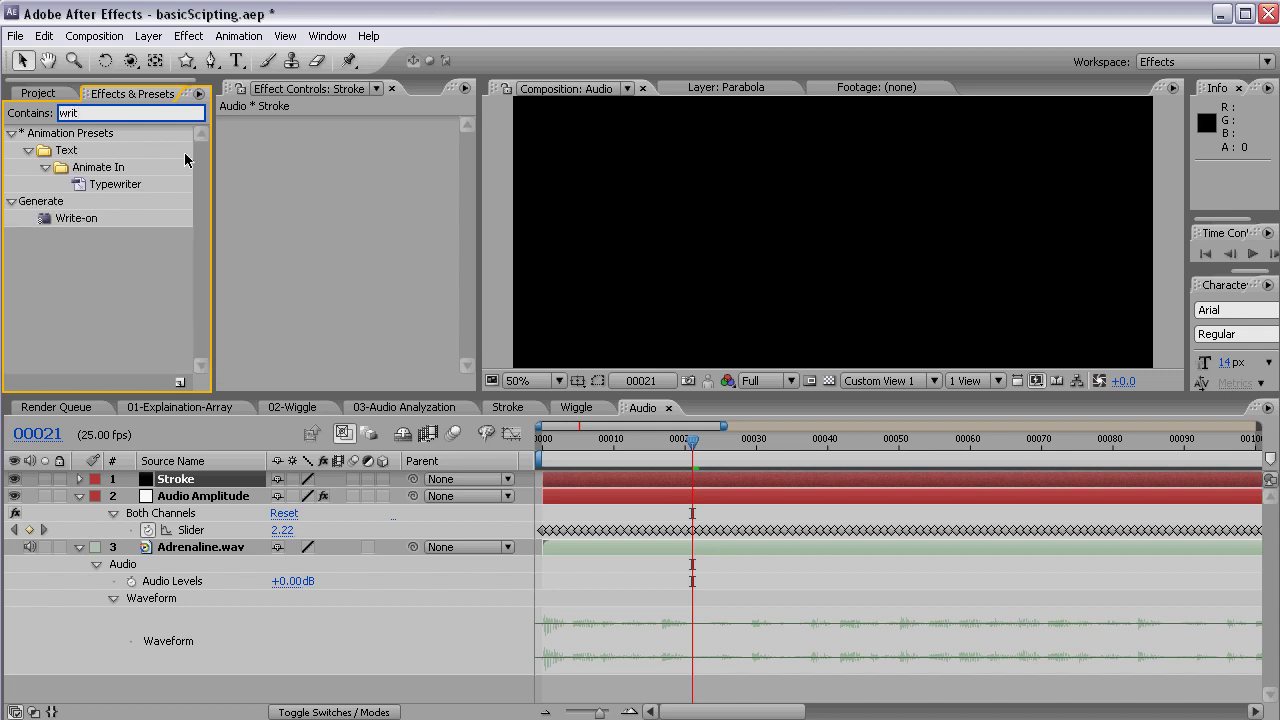
drag(66, 218, 300, 212)
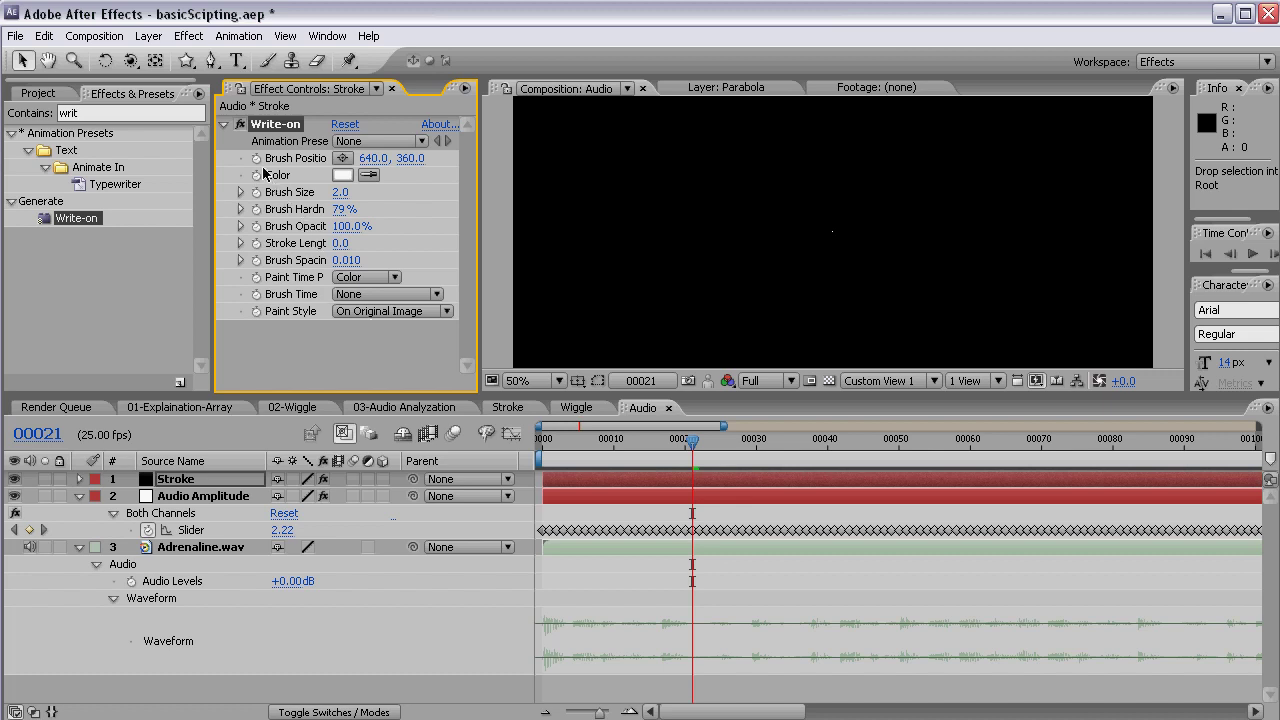
Add an expression to Stroke's Brush Position that links it to Audio Amplitude's Both Channels Slider, and select that Slider
alt+click(256, 158)
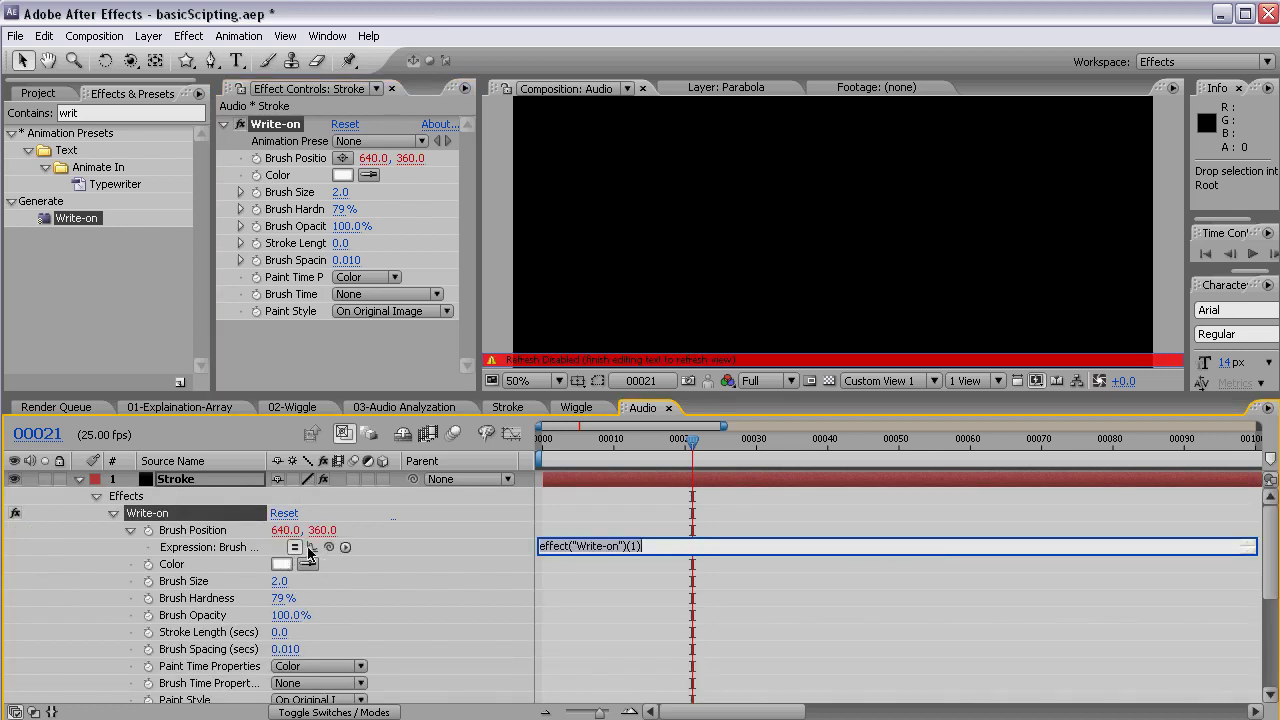
click(256, 482)
key(u)
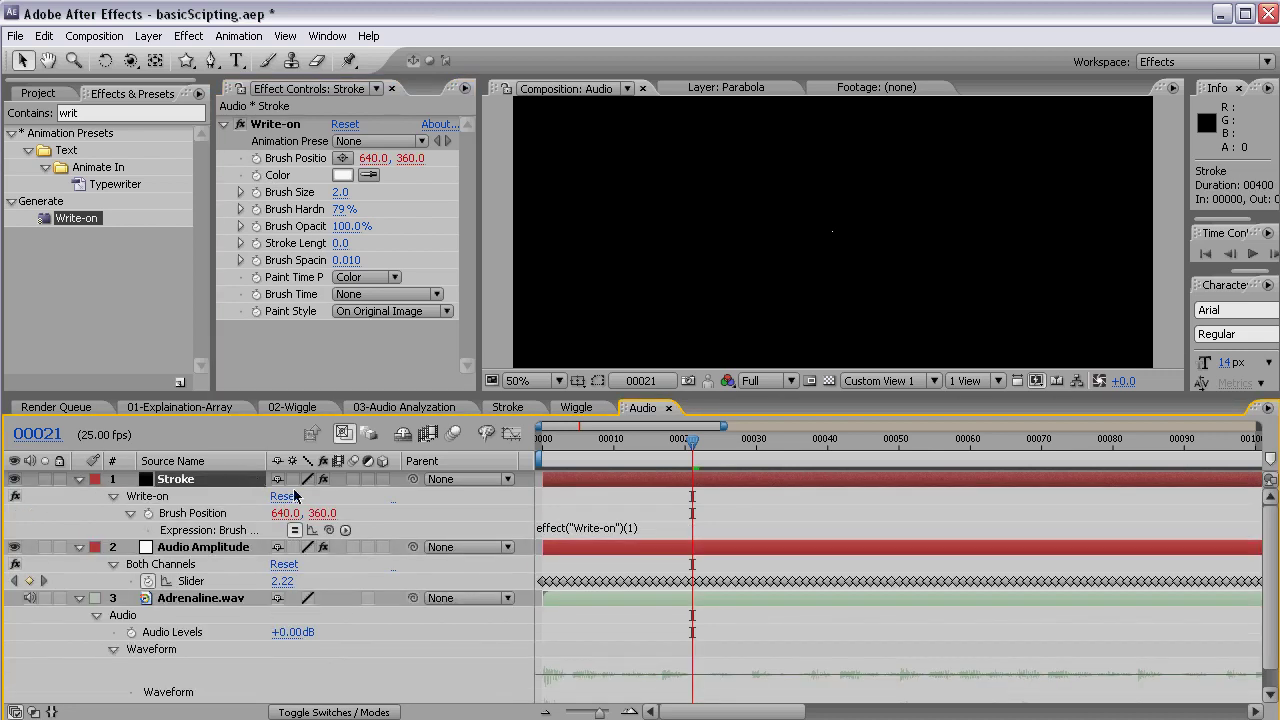
drag(329, 530, 236, 586)
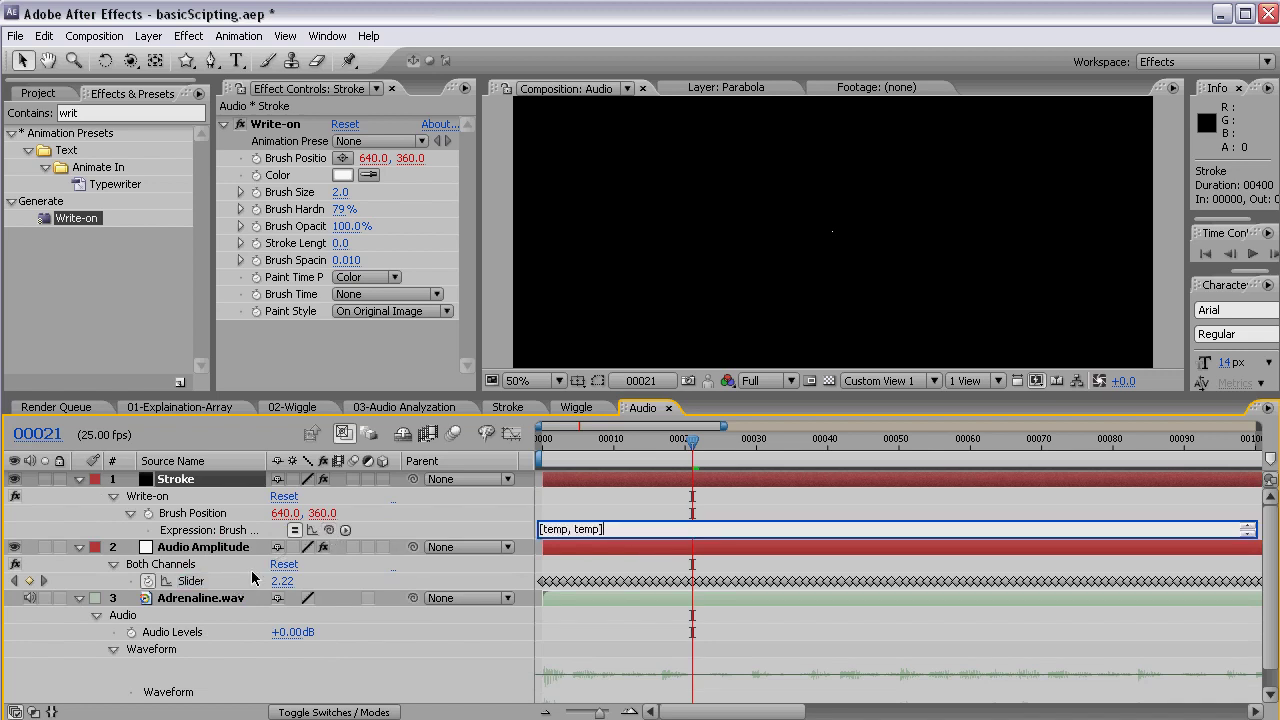
click(493, 522)
drag(581, 539, 580, 566)
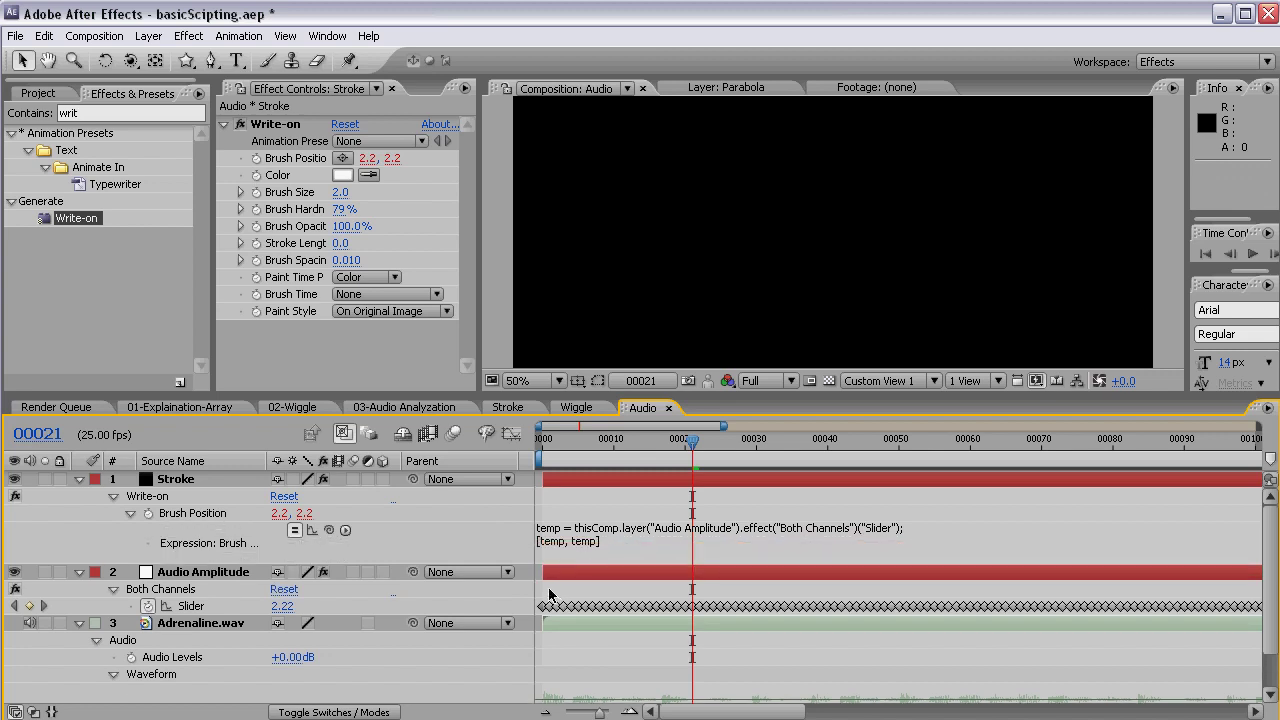
click(200, 606)
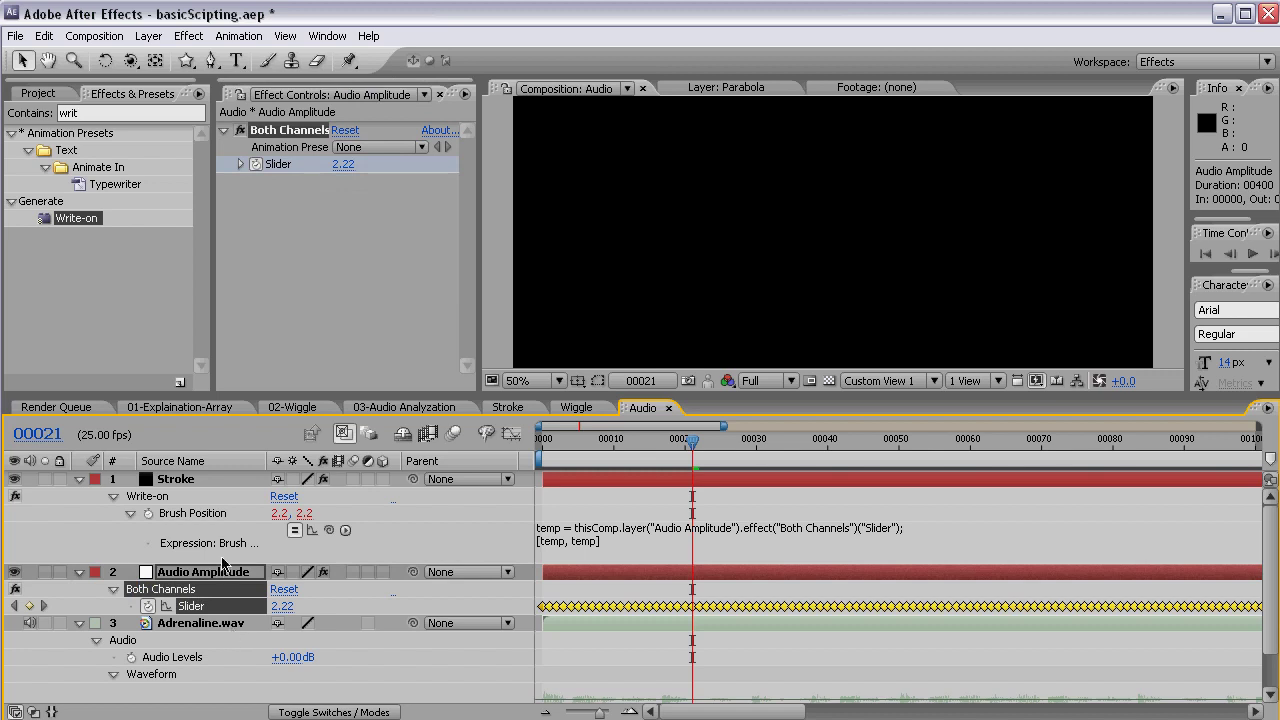
Review the temp variable and [temp, temp] array in Stroke's Brush Position expression and examine the resulting stroke up close at frame 11
click(193, 514)
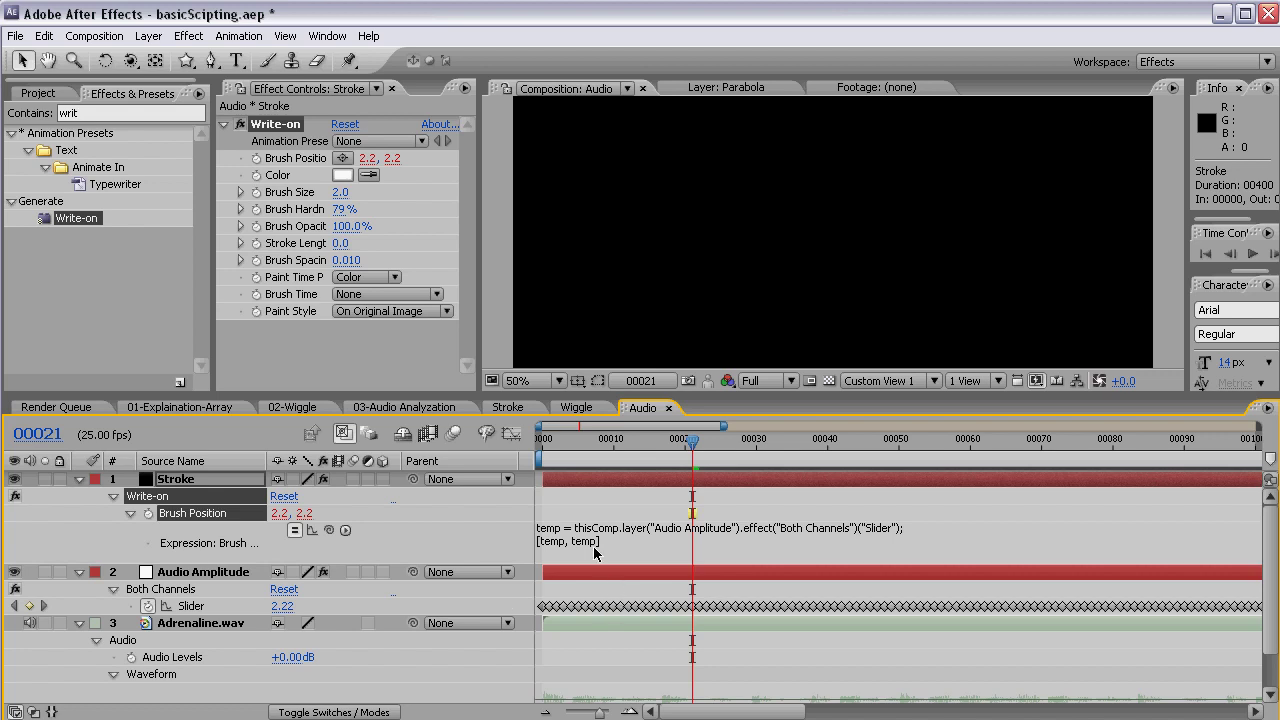
click(558, 536)
drag(565, 530, 513, 530)
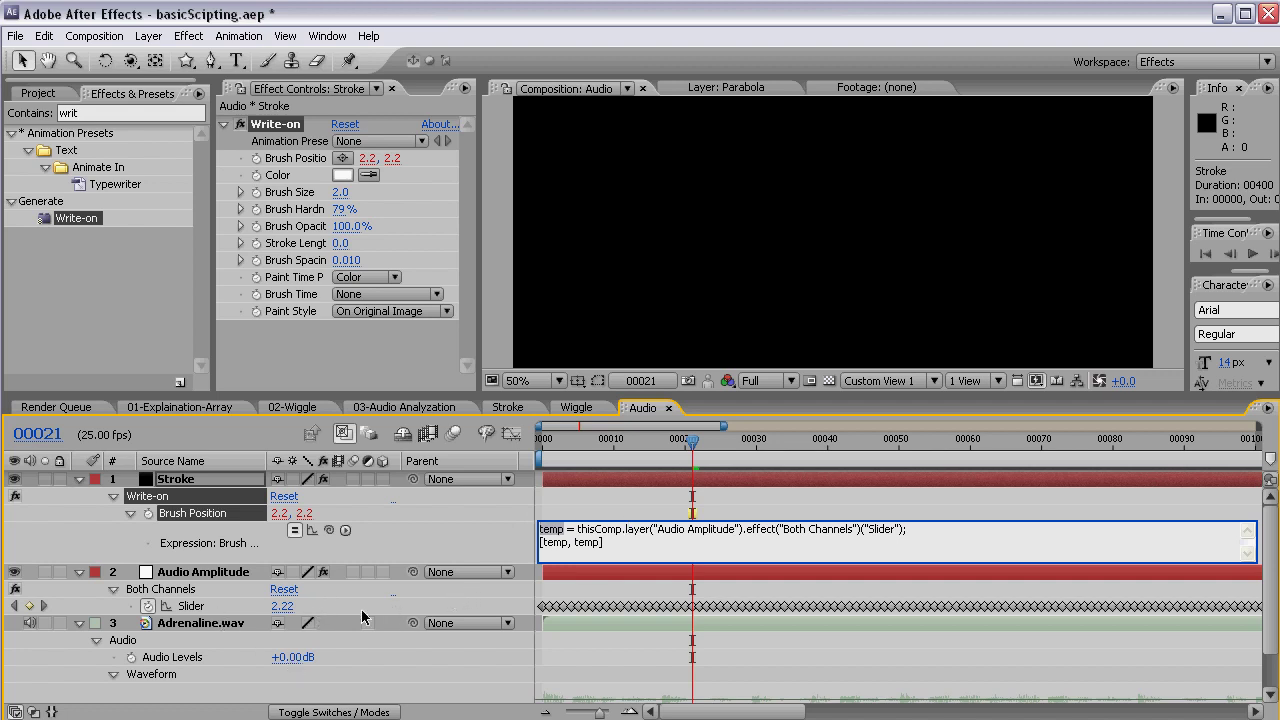
drag(606, 543, 538, 543)
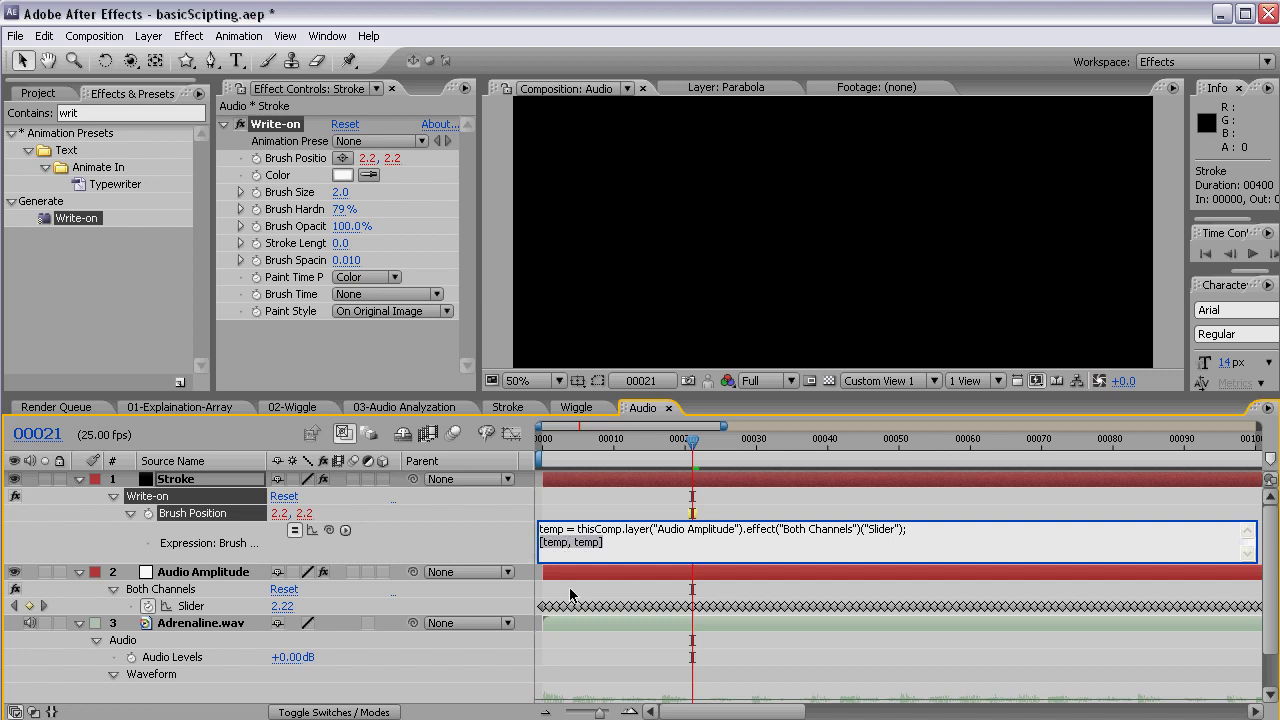
click(507, 552)
key(h)
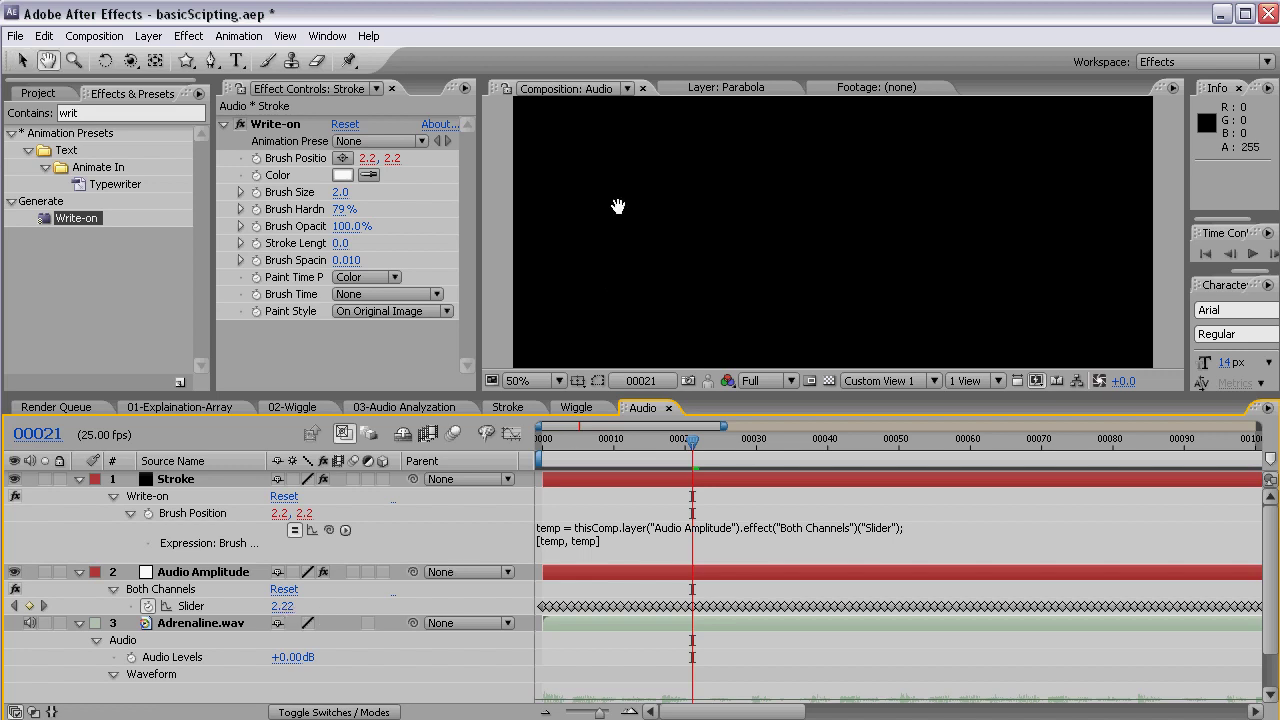
drag(626, 211, 668, 313)
key(v)
scroll(583, 263, up, 4)
key(h)
key(v)
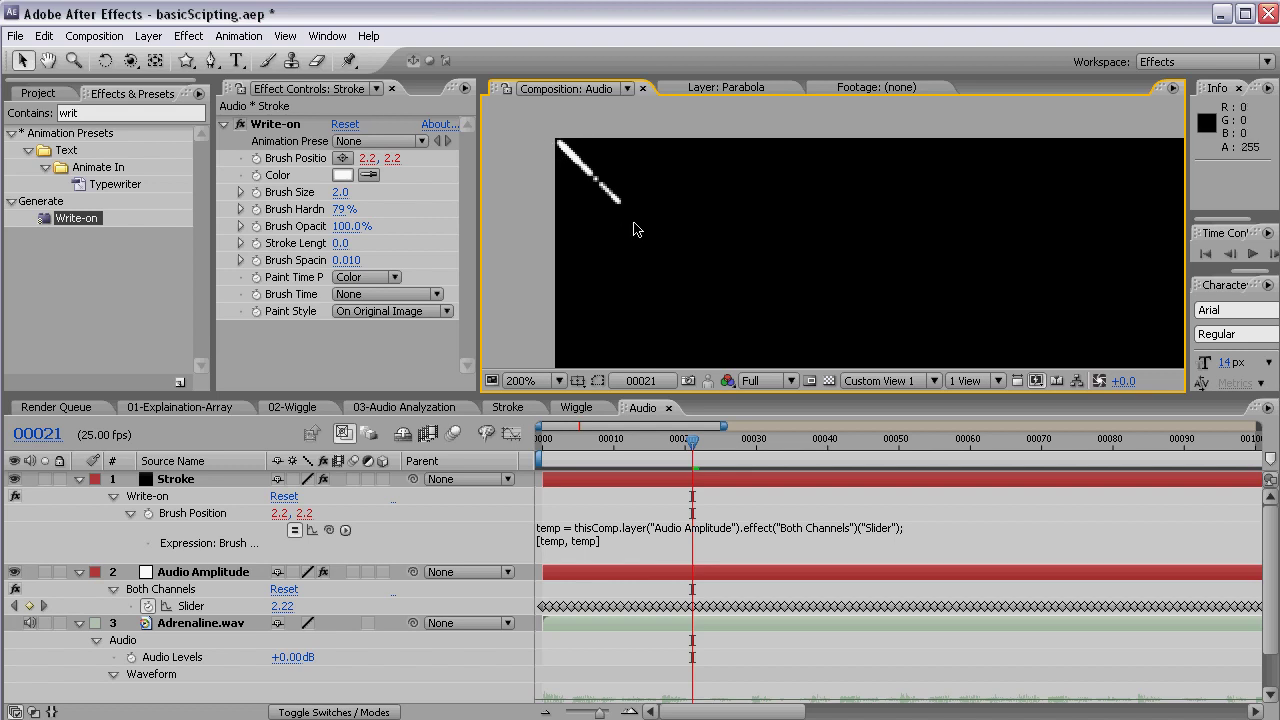
mouse_move(683, 445)
mouse_down()
mouse_move(539, 449)
mouse_move(619, 452)
mouse_up()
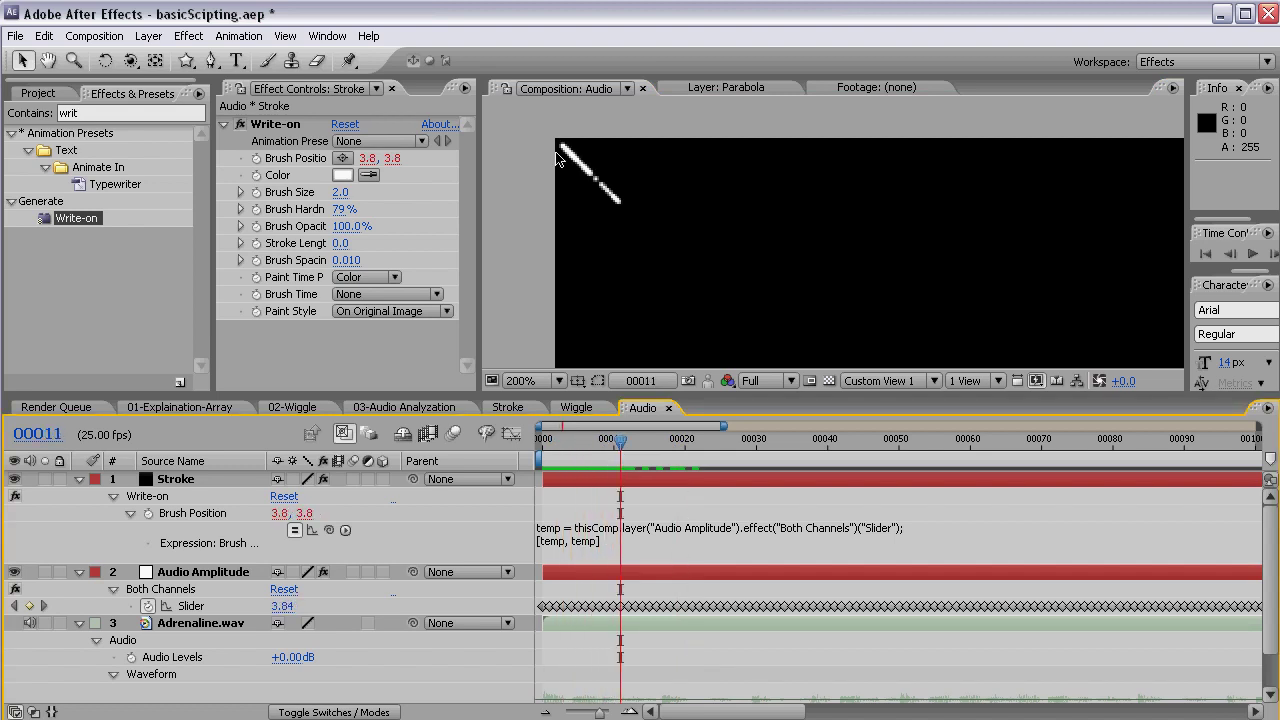
Rename the temp variable to y in the Brush Position expression and add the line x = time*151; above it
click(584, 541)
double_click(552, 529)
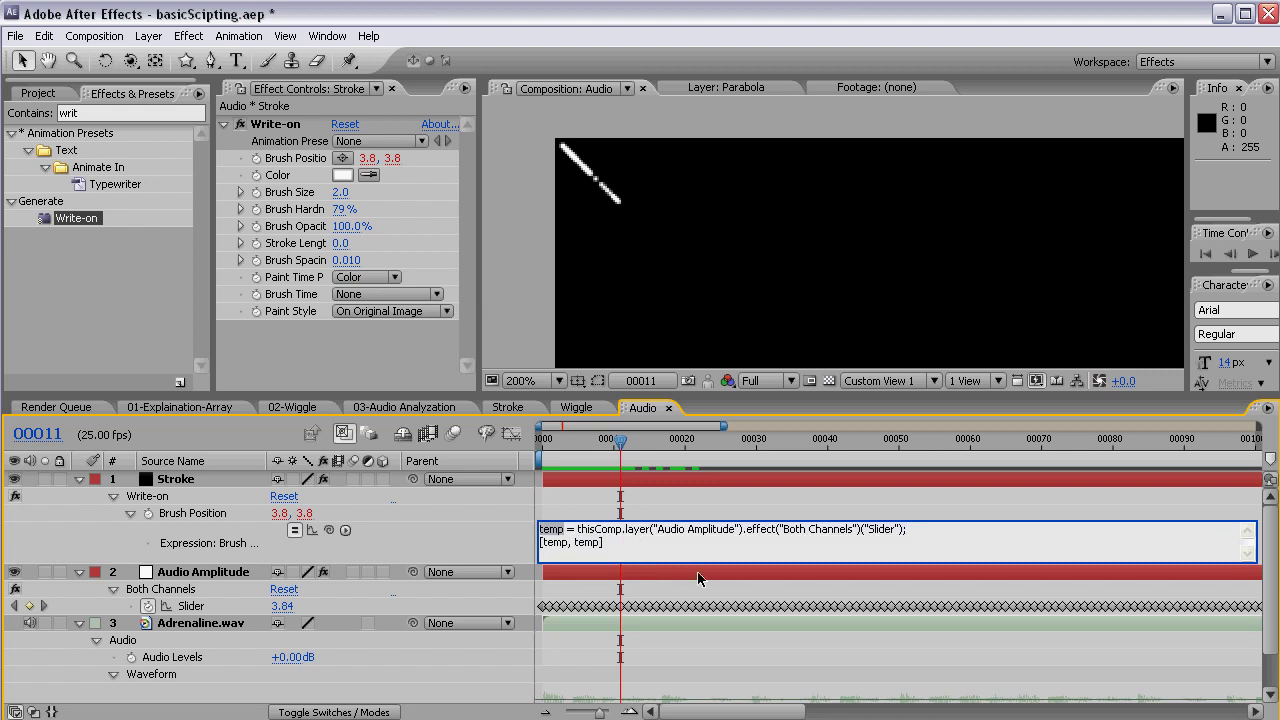
key(BackSpace)
text(y)
key(Delete)
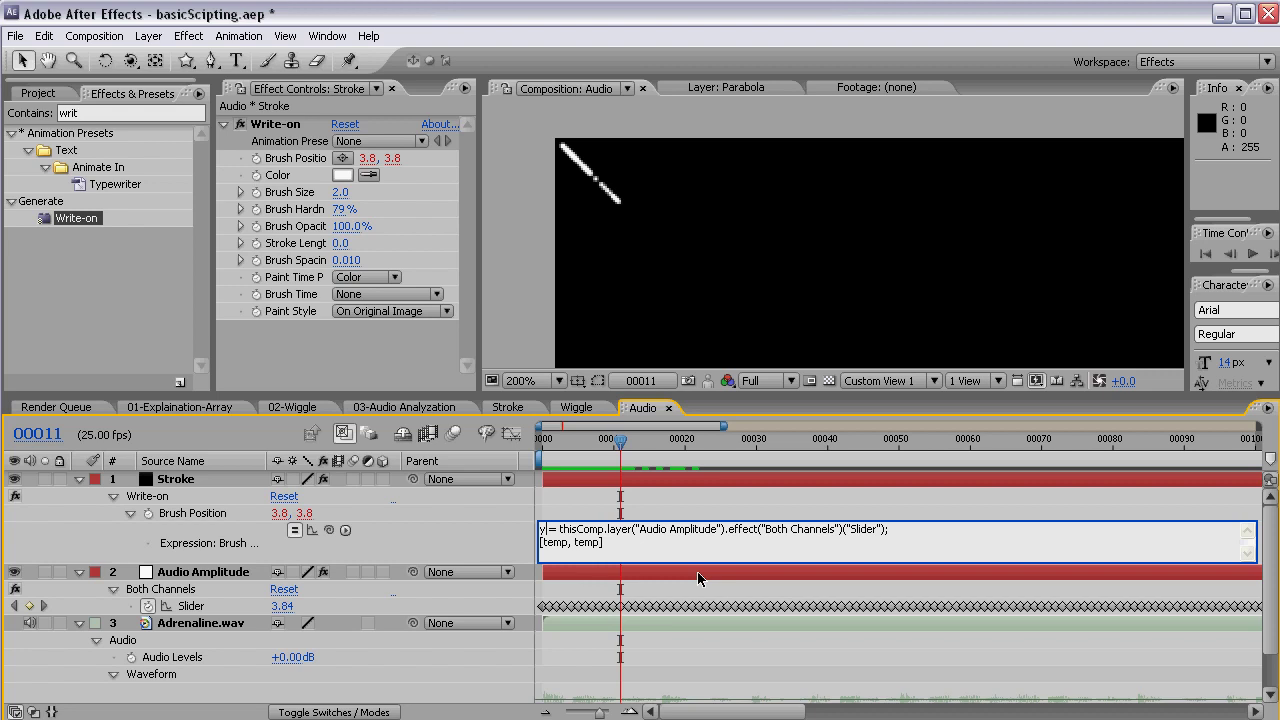
key(Return)
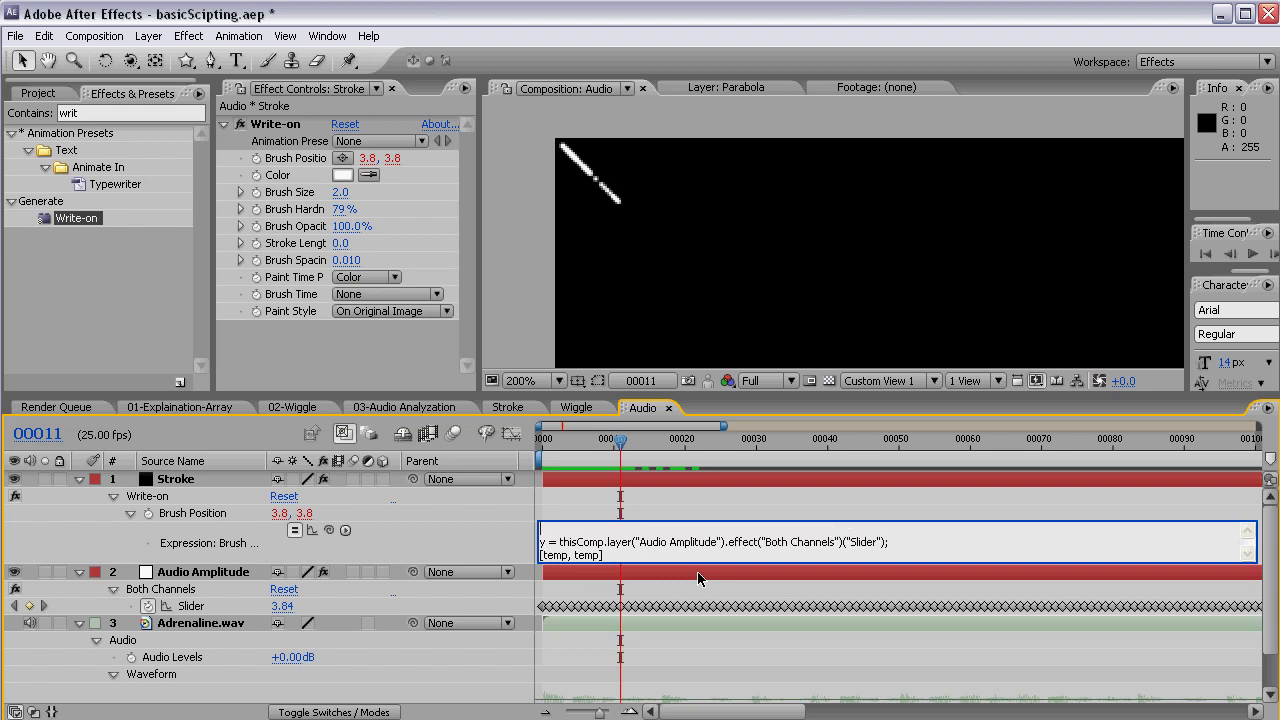
text(x = time*151;)
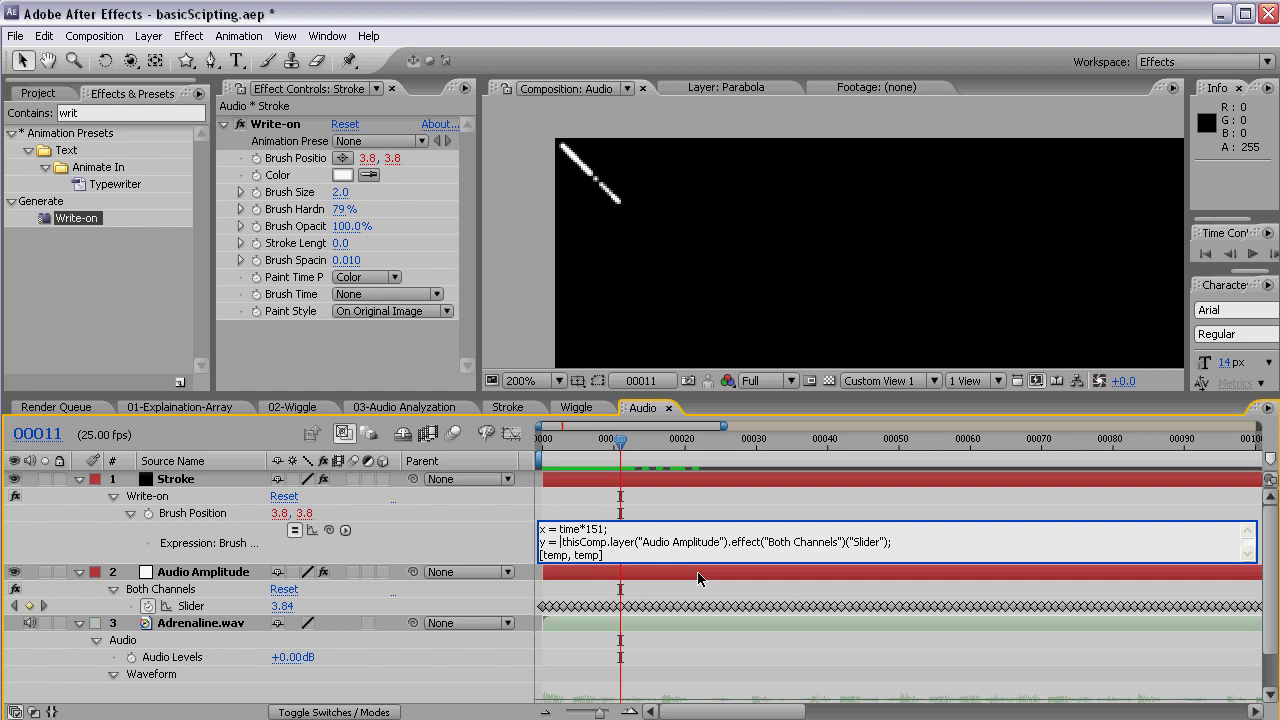
Subtract the Slider from value[1] in the expression's y line and apply the expression
key(BackSpace)
text(value[1])
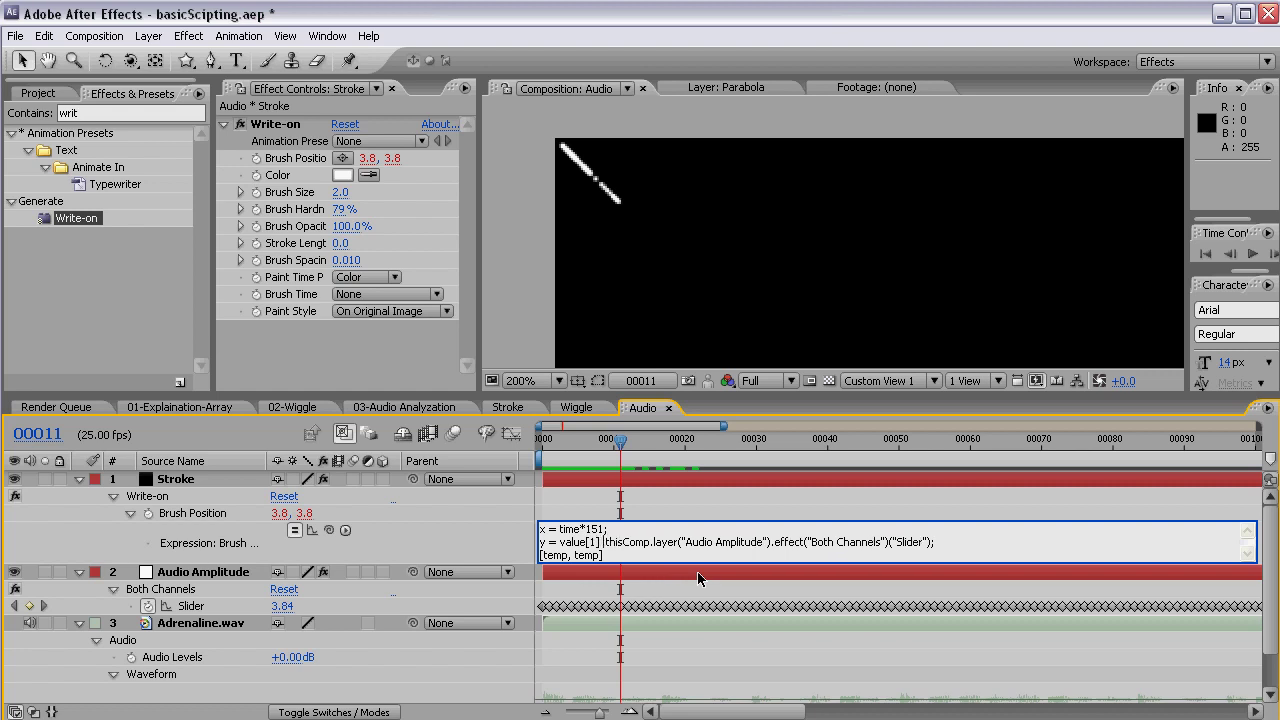
key(BackSpace)
text(-)
click(697, 571)
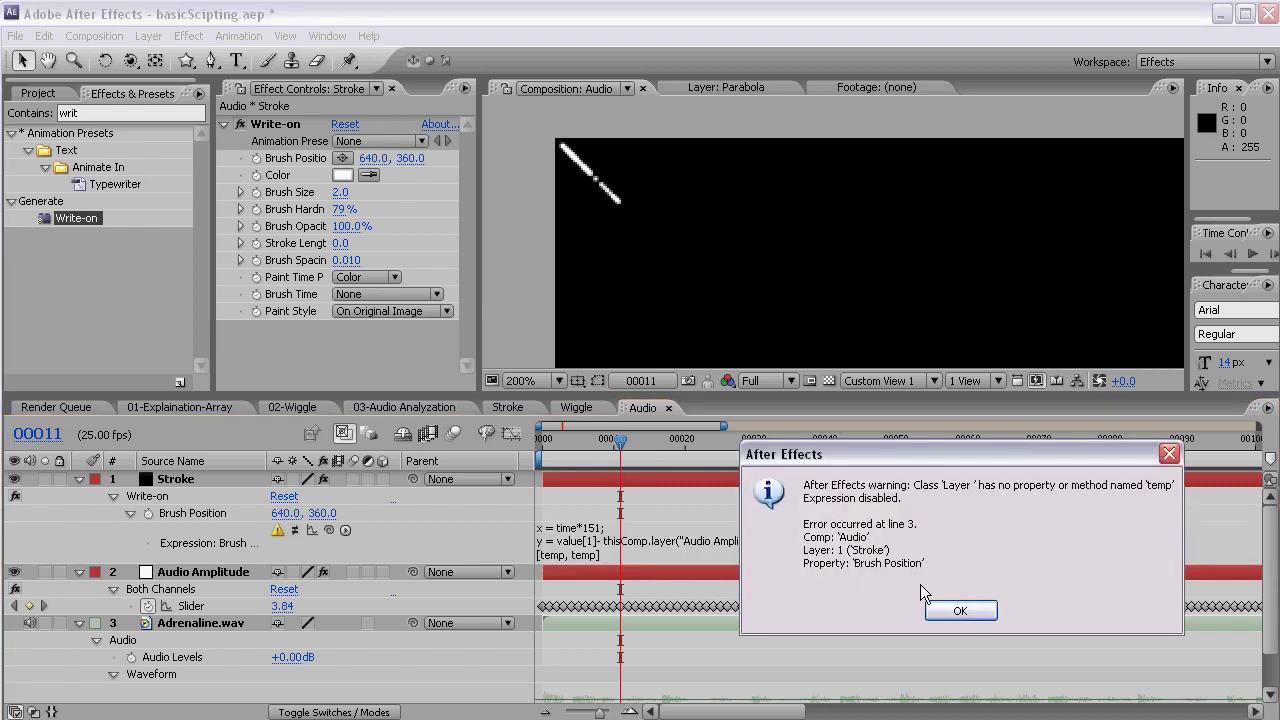
click(960, 611)
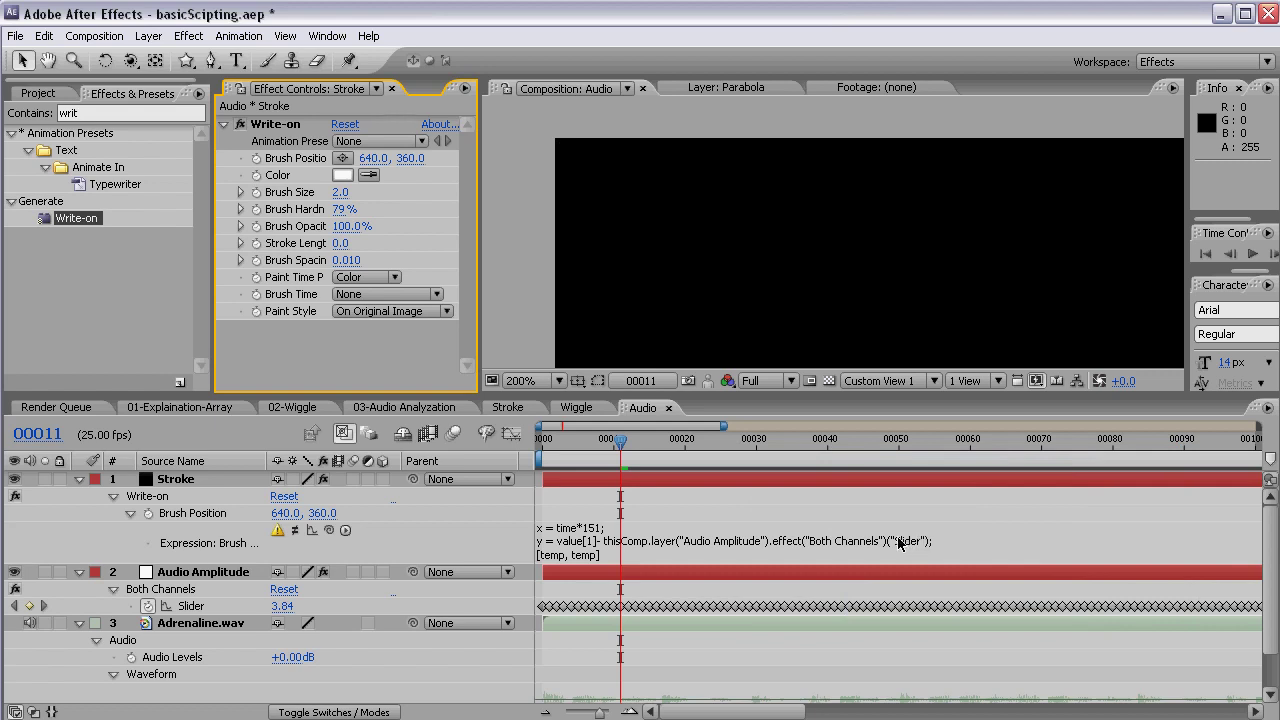
Replace the Brush Position expression's final array with [x,y] and scrub to frame 54 to preview the stroke
click(554, 558)
click(551, 555)
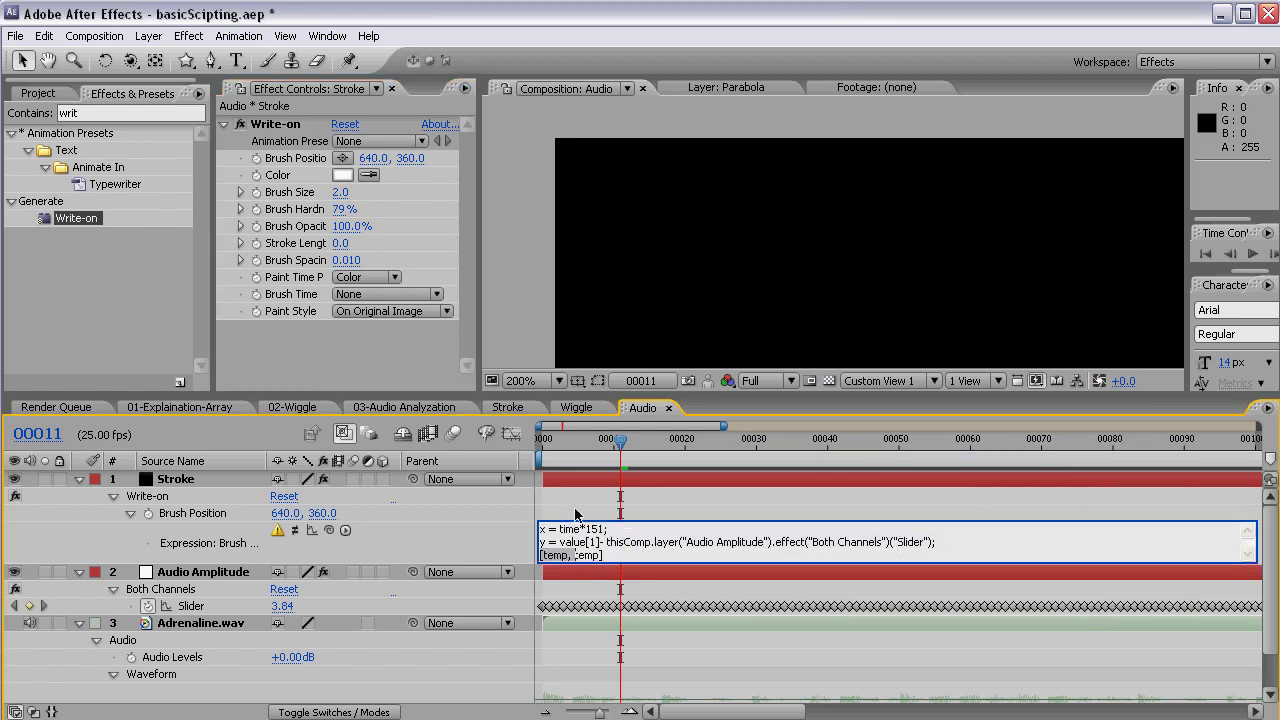
click(541, 556)
key(shift+End)
key(Delete)
text(x,y])
key(KP_Enter)
mouse_move(621, 440)
mouse_down()
mouse_move(570, 440)
mouse_move(613, 440)
mouse_up()
scroll(809, 311, down, 2)
mouse_move(809, 311)
mouse_down()
mouse_move(734, 163)
mouse_move(634, 150)
mouse_up()
drag(615, 445, 927, 473)
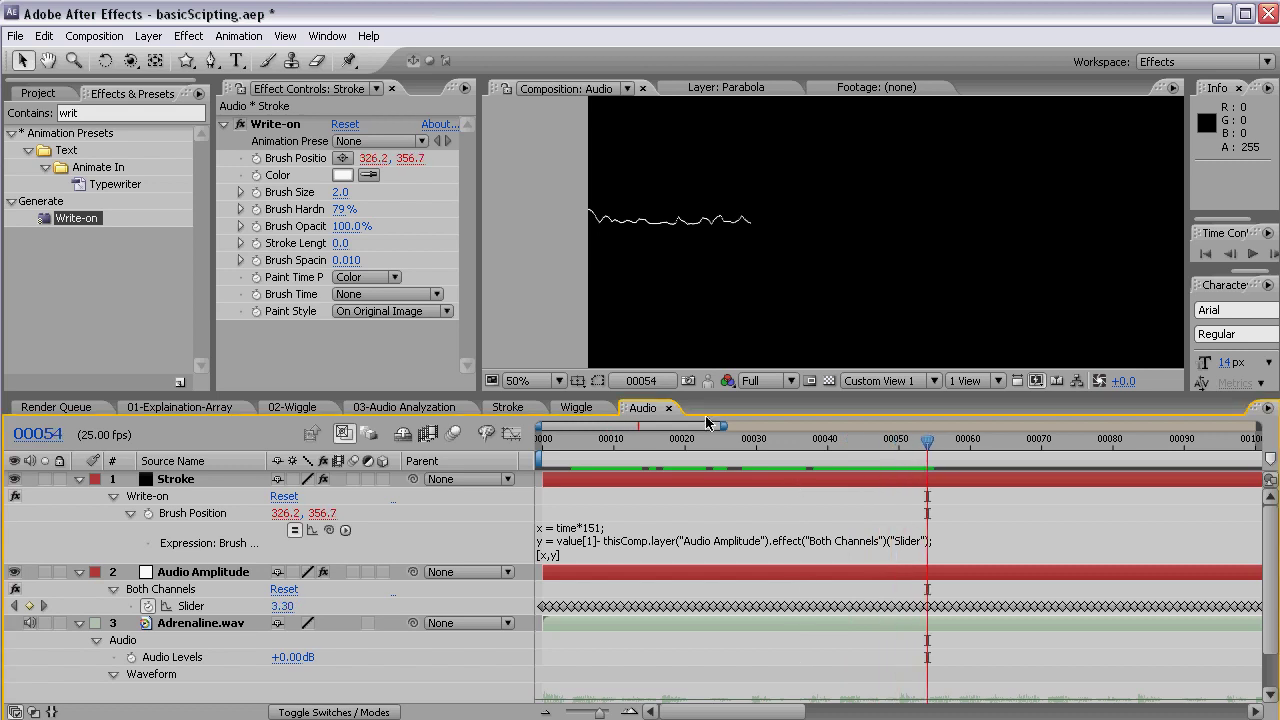
Set the Y value of the Write-on Brush Position to 710
click(408, 158)
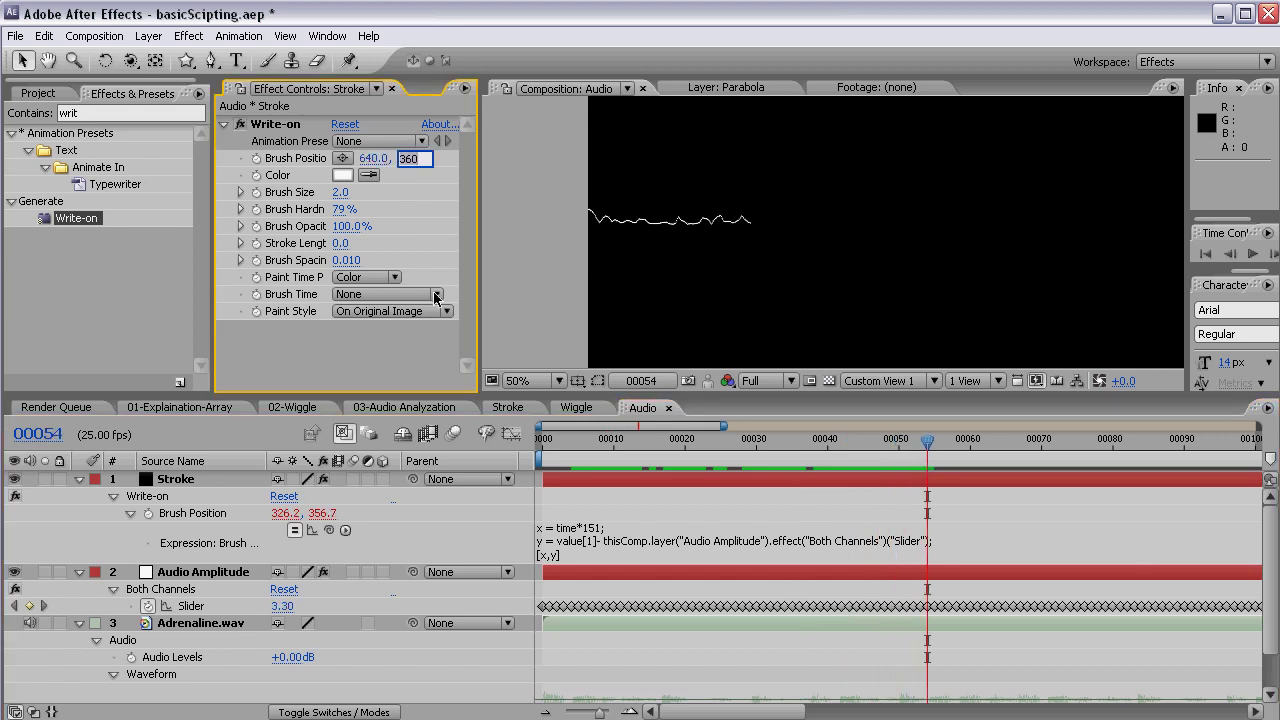
text(710)
key(Return)
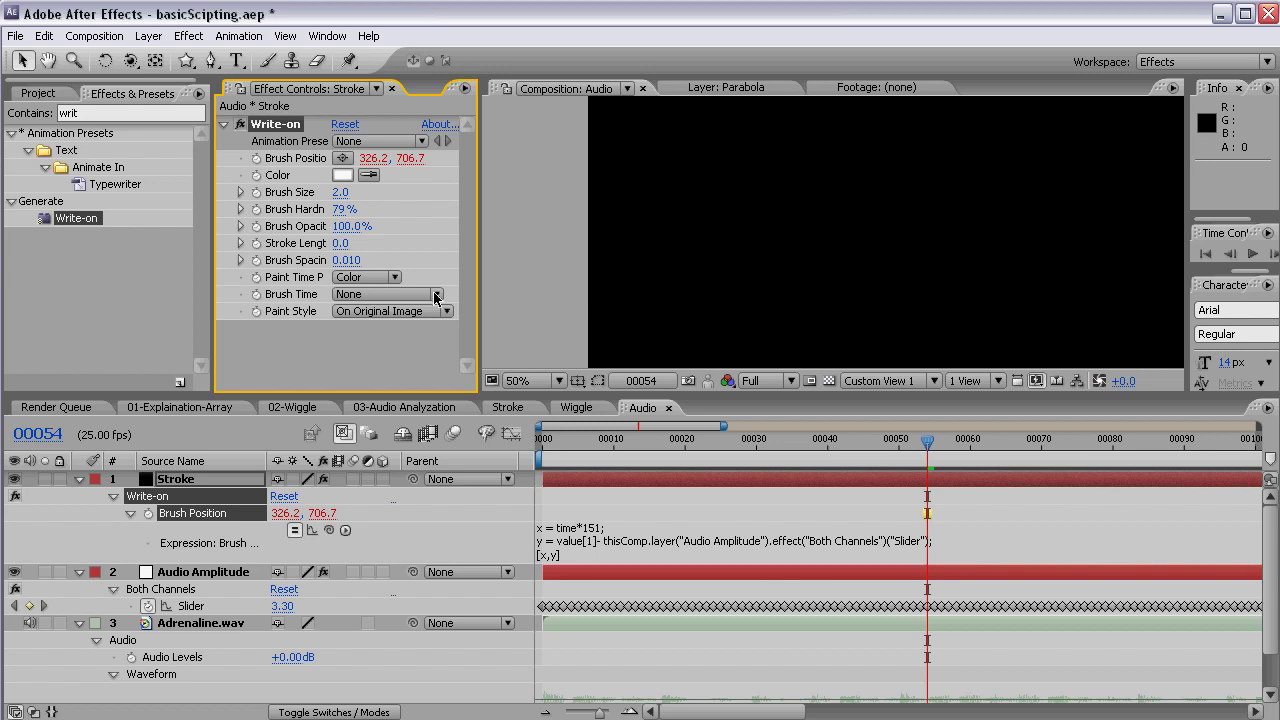
mouse_move(734, 279)
mouse_down()
mouse_move(706, 249)
mouse_move(697, 165)
mouse_up()
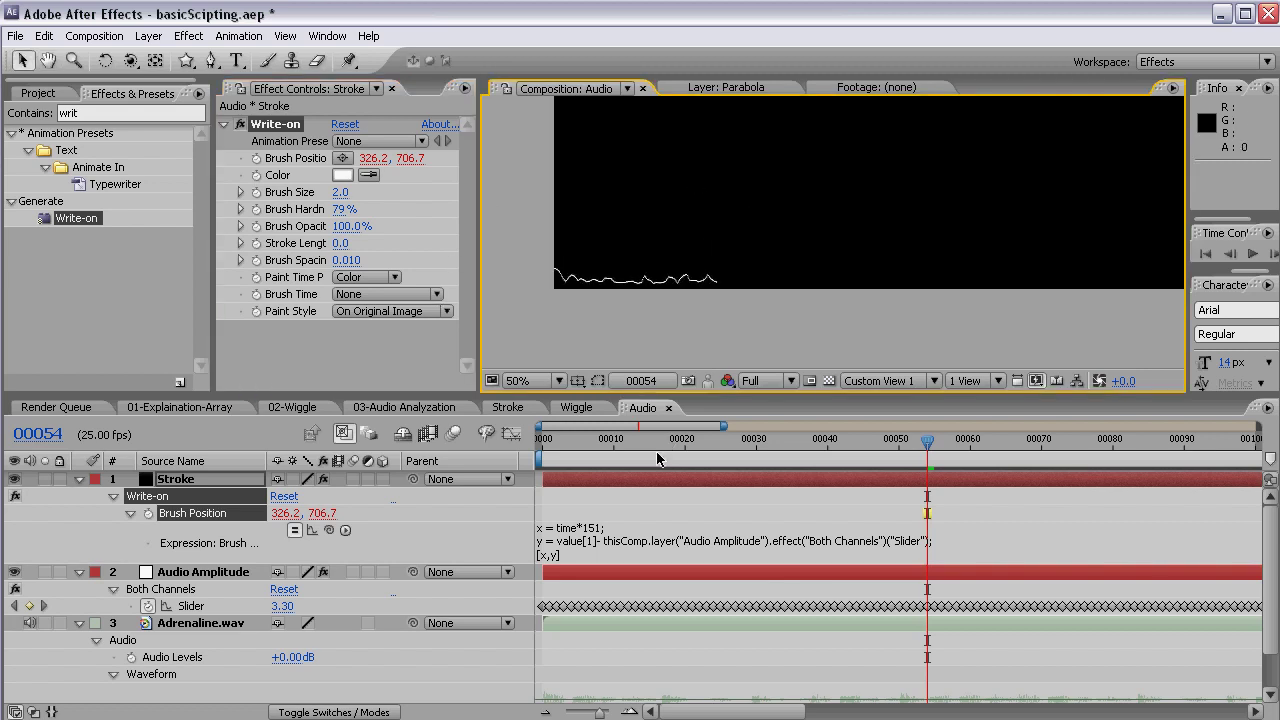
Multiply the Slider by 10 in the y line of the Brush Position expression, with the current time at frame 60
click(588, 545)
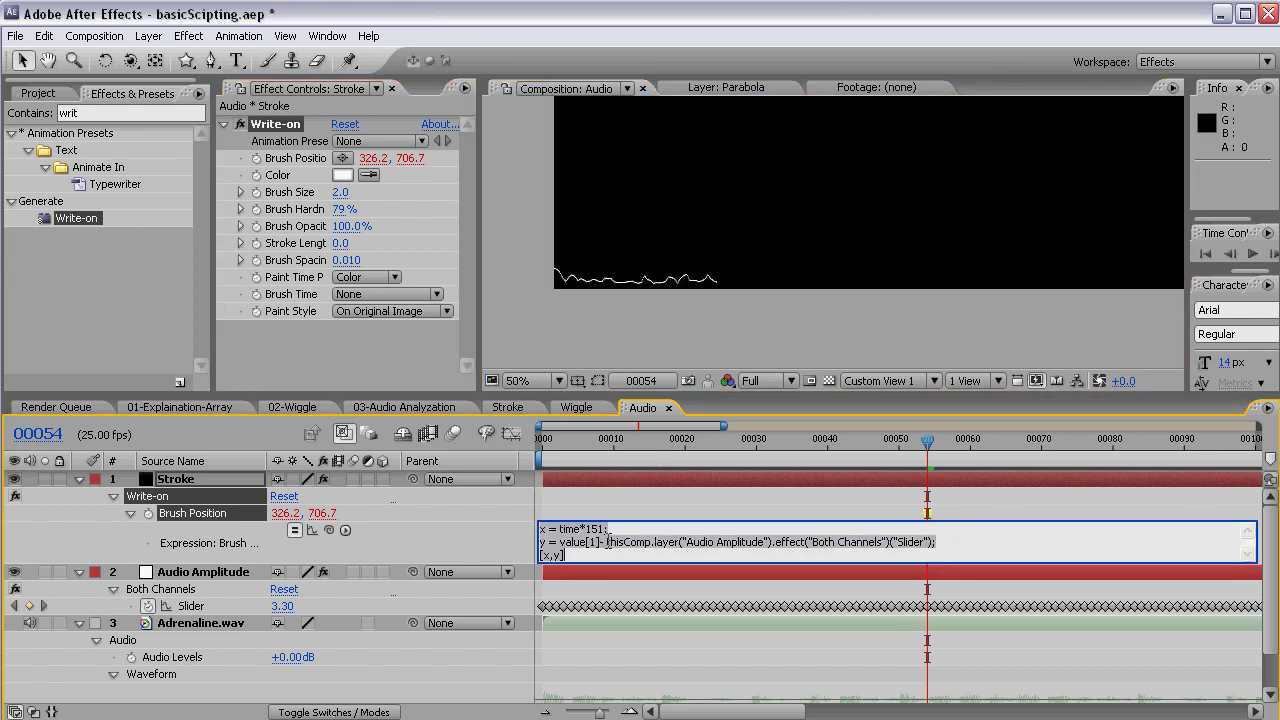
click(653, 378)
mouse_move(931, 447)
mouse_down()
mouse_move(1095, 440)
mouse_move(820, 440)
mouse_move(1047, 482)
mouse_move(964, 488)
mouse_move(978, 497)
mouse_move(959, 533)
mouse_up()
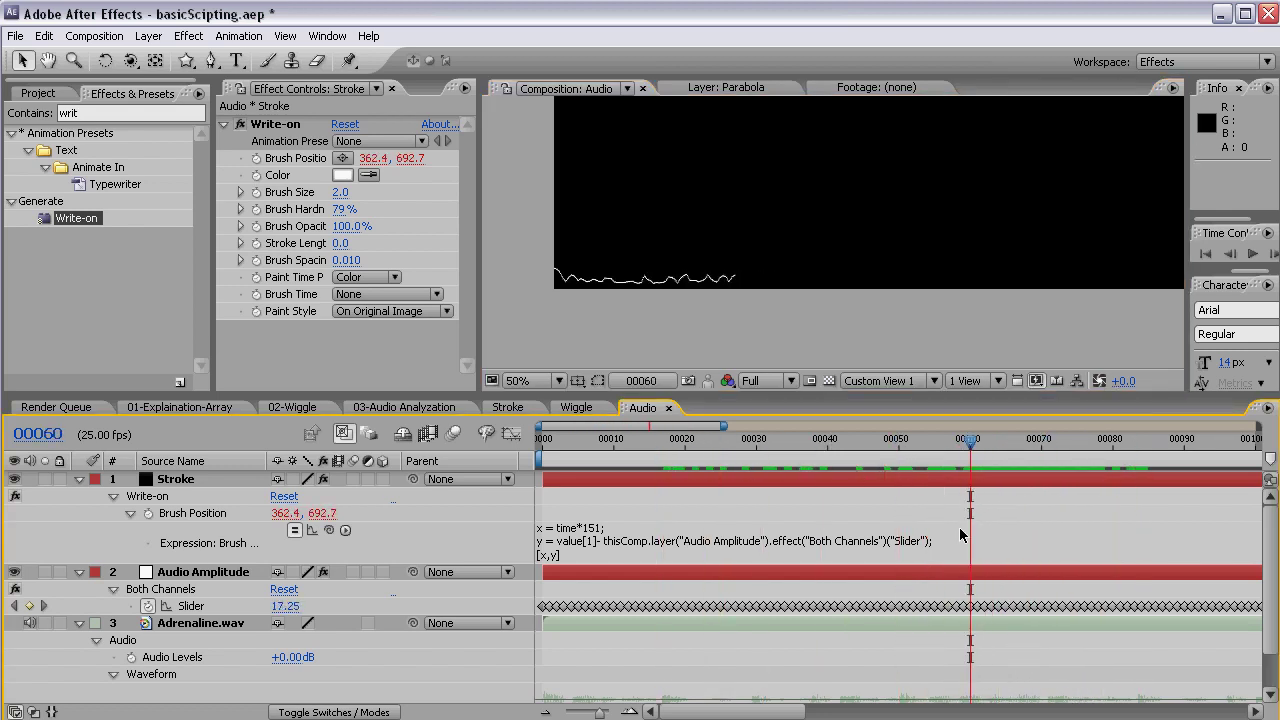
click(960, 538)
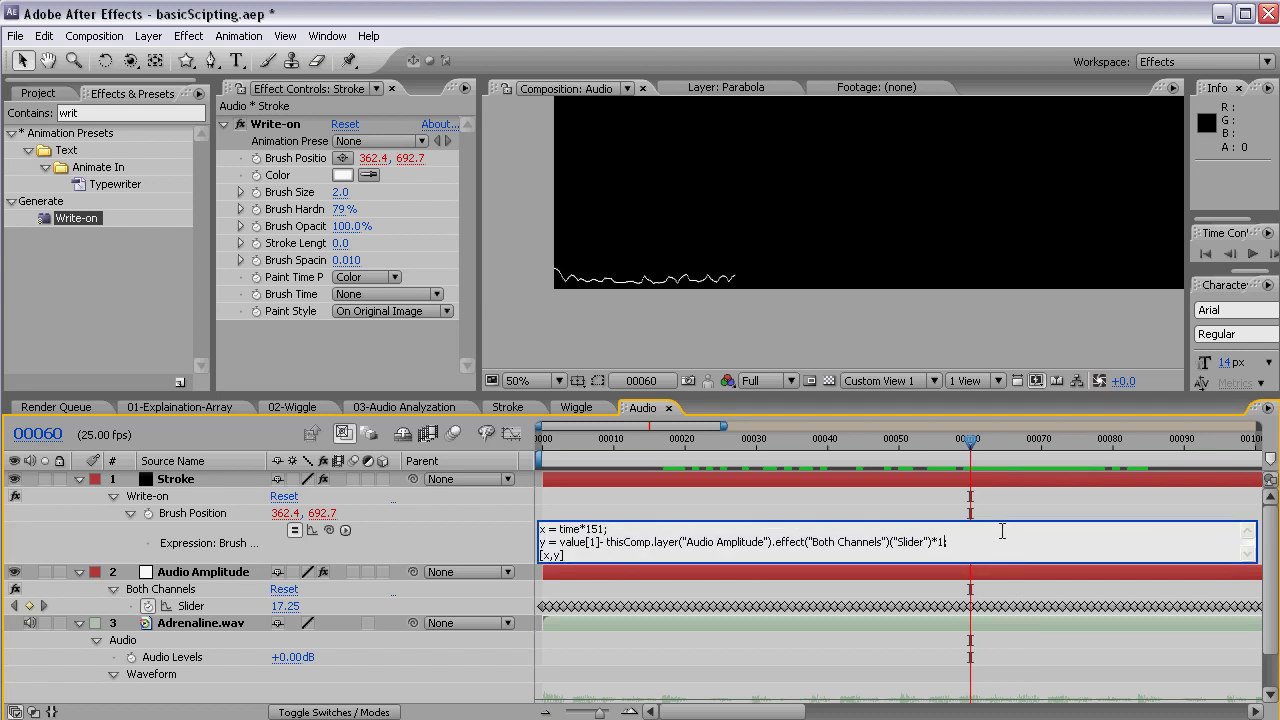
text(0;)
key(KP_Enter)
Set the Write-on Brush Spacing to 0.001 and scrub back to frame 52 to preview the stroke
click(345, 260)
text(0.001)
key(Return)
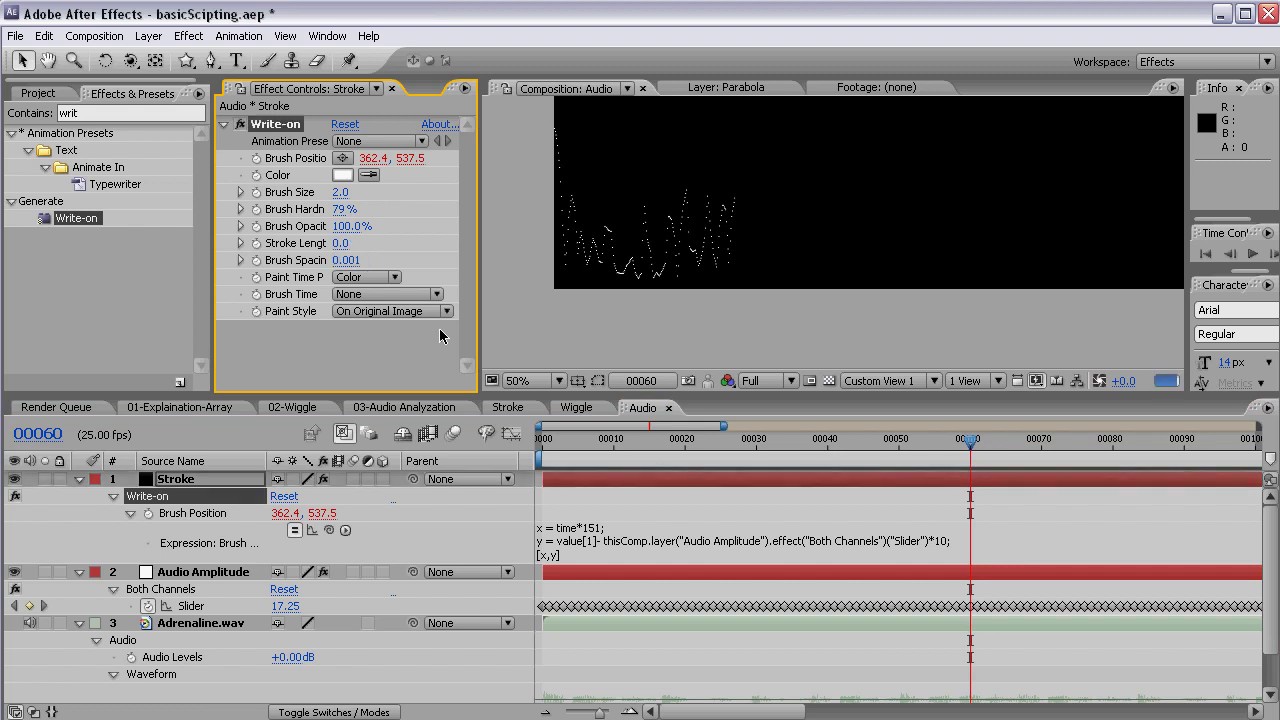
drag(968, 441, 913, 441)
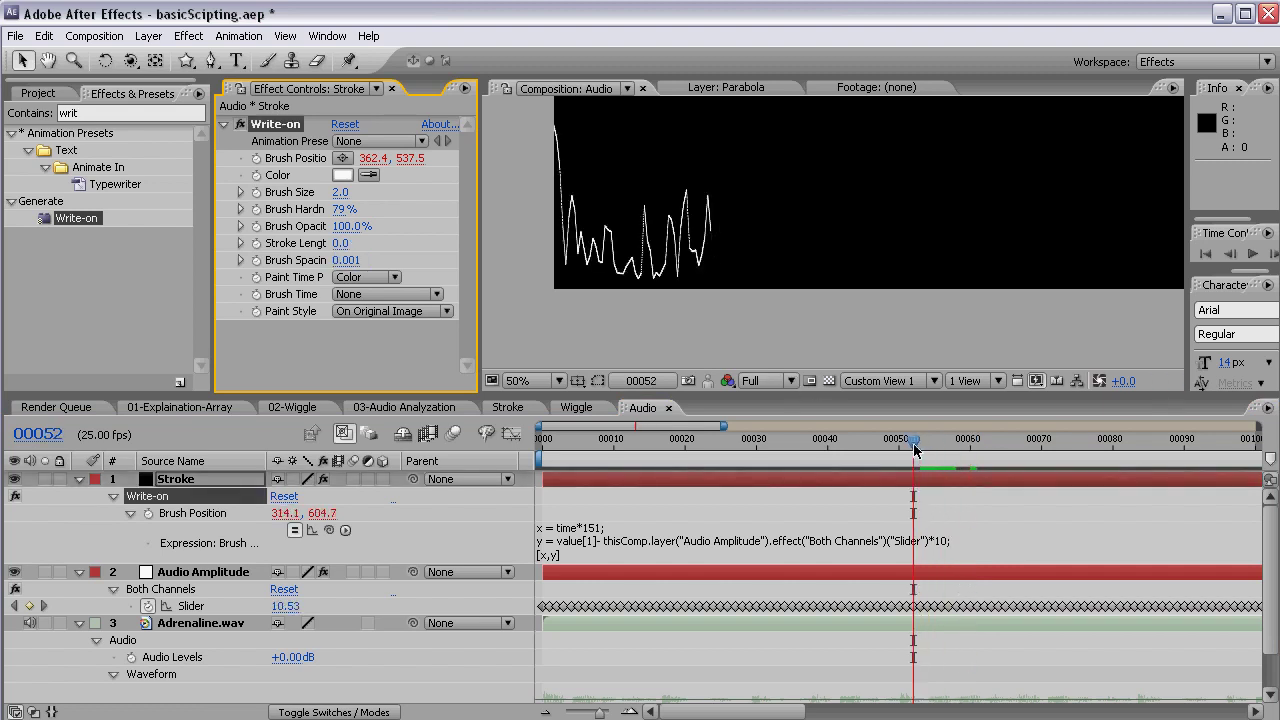
Examine the Both Channels Slider reference in the y line of the Brush Position expression
click(675, 555)
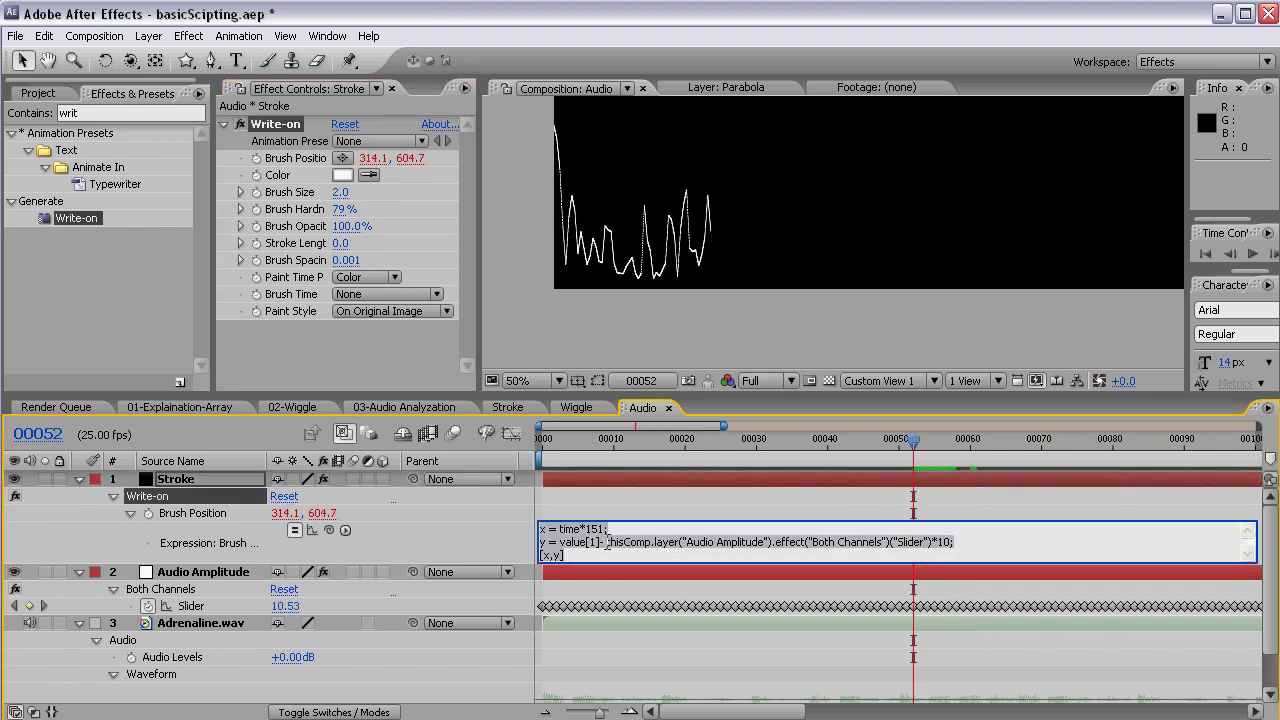
drag(605, 543, 931, 543)
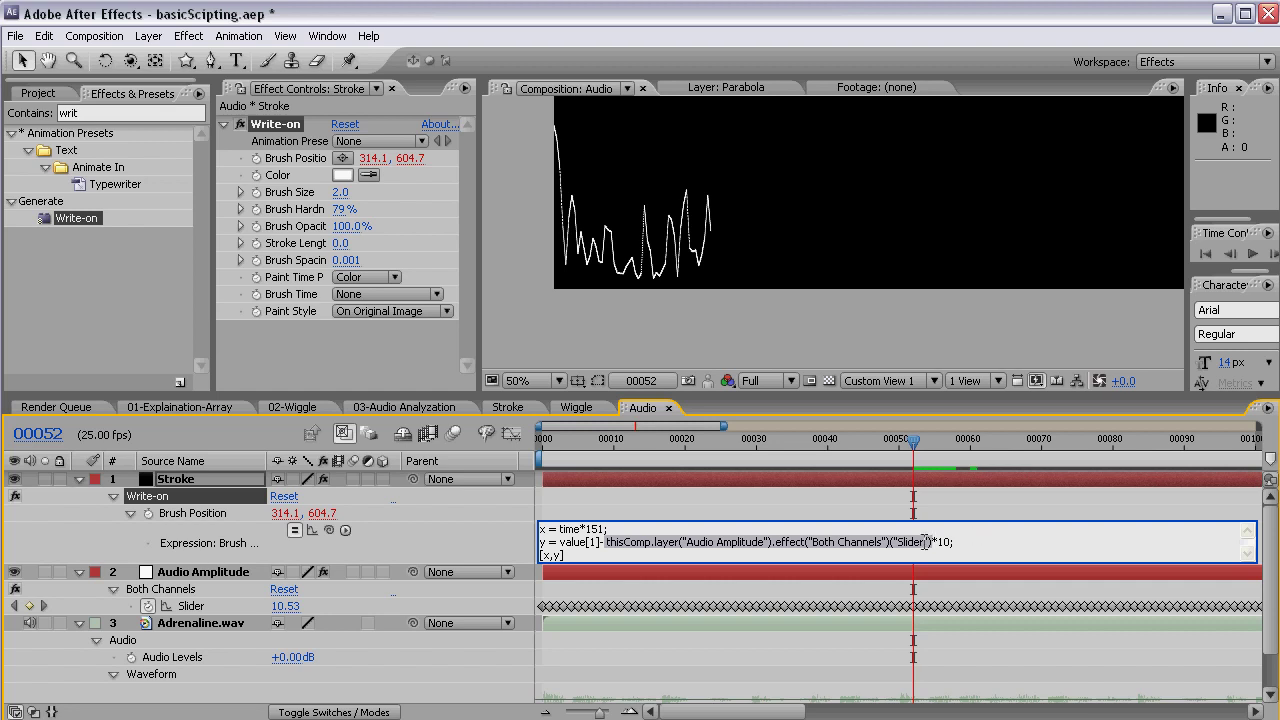
click(460, 530)
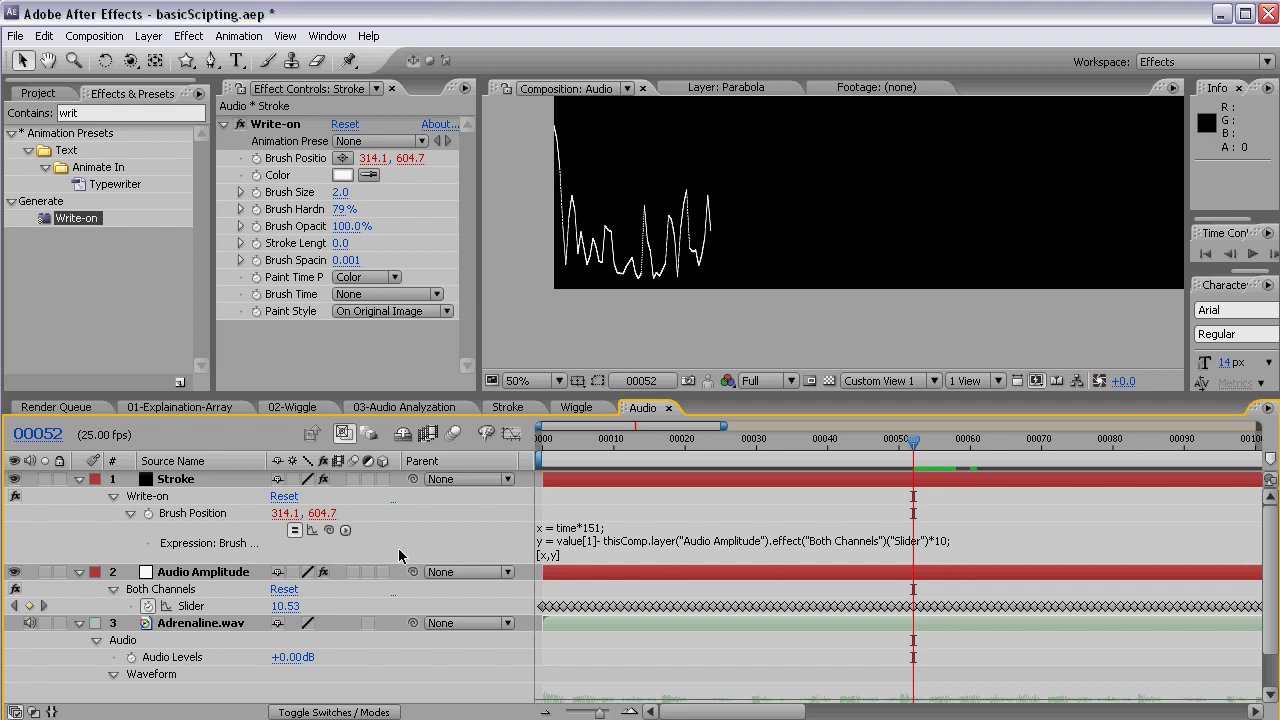
Add an expression to Write-on's Brush Size linking it to the Both Channels Slider and preview the stroke at frame 38
alt+click(256, 195)
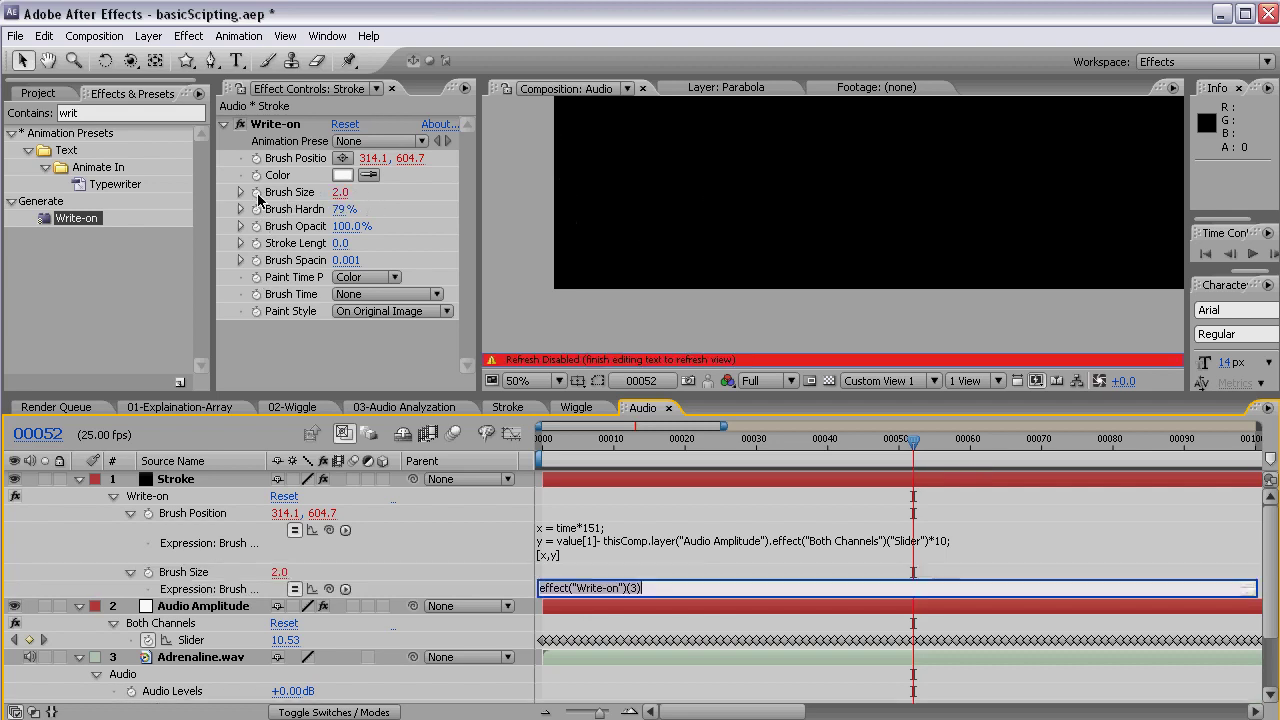
mouse_move(331, 590)
mouse_down()
mouse_move(210, 655)
mouse_move(195, 641)
mouse_up()
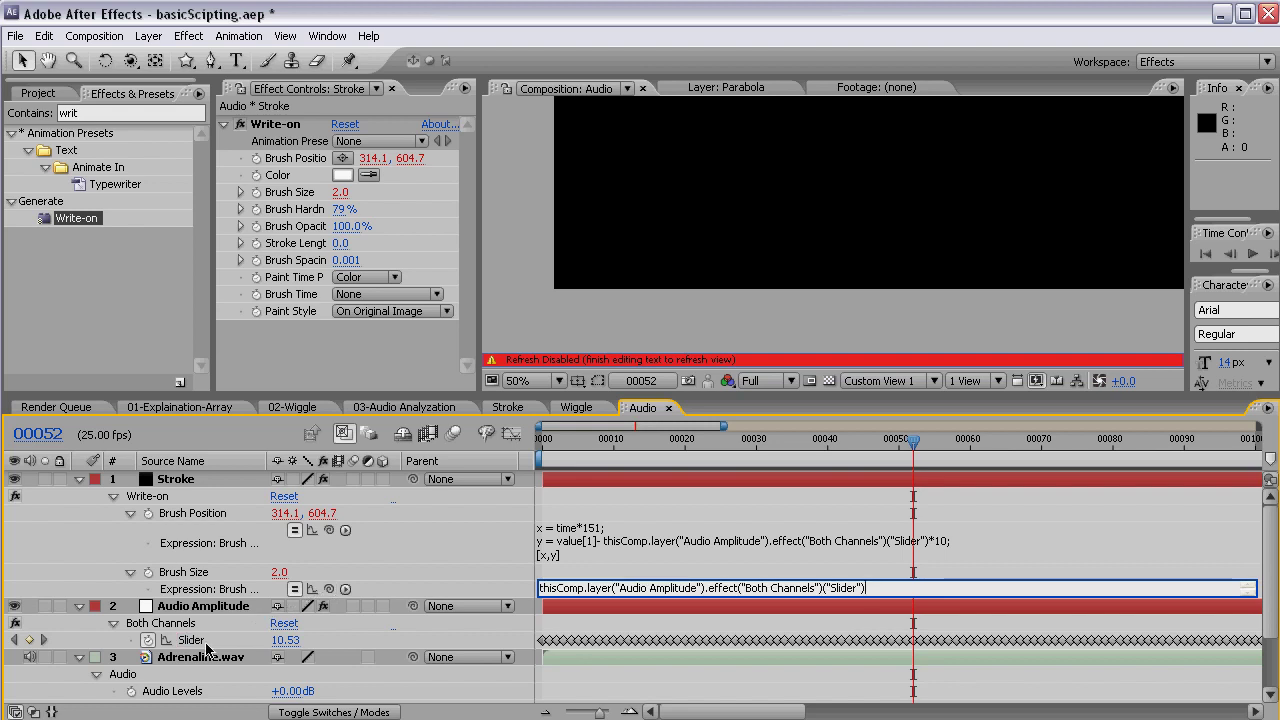
click(470, 557)
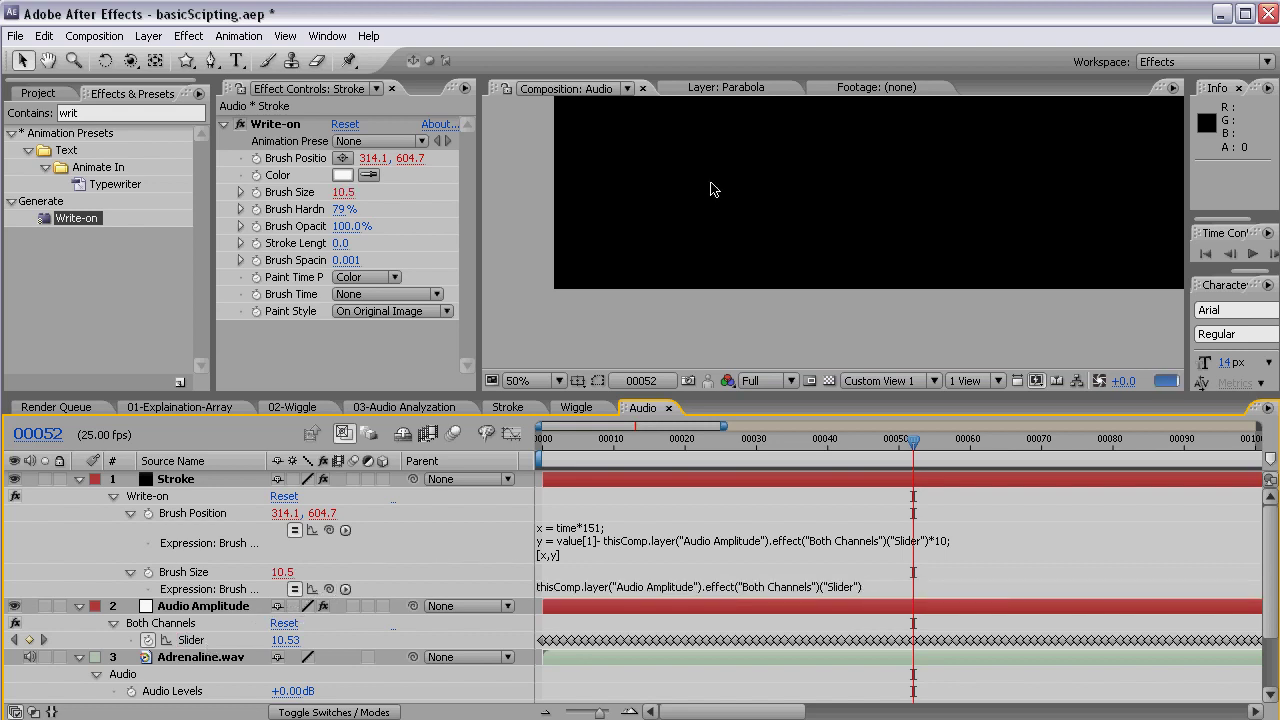
key(space)
drag(710, 233, 711, 252)
mouse_move(913, 440)
mouse_down()
mouse_move(730, 465)
mouse_move(830, 465)
mouse_up()
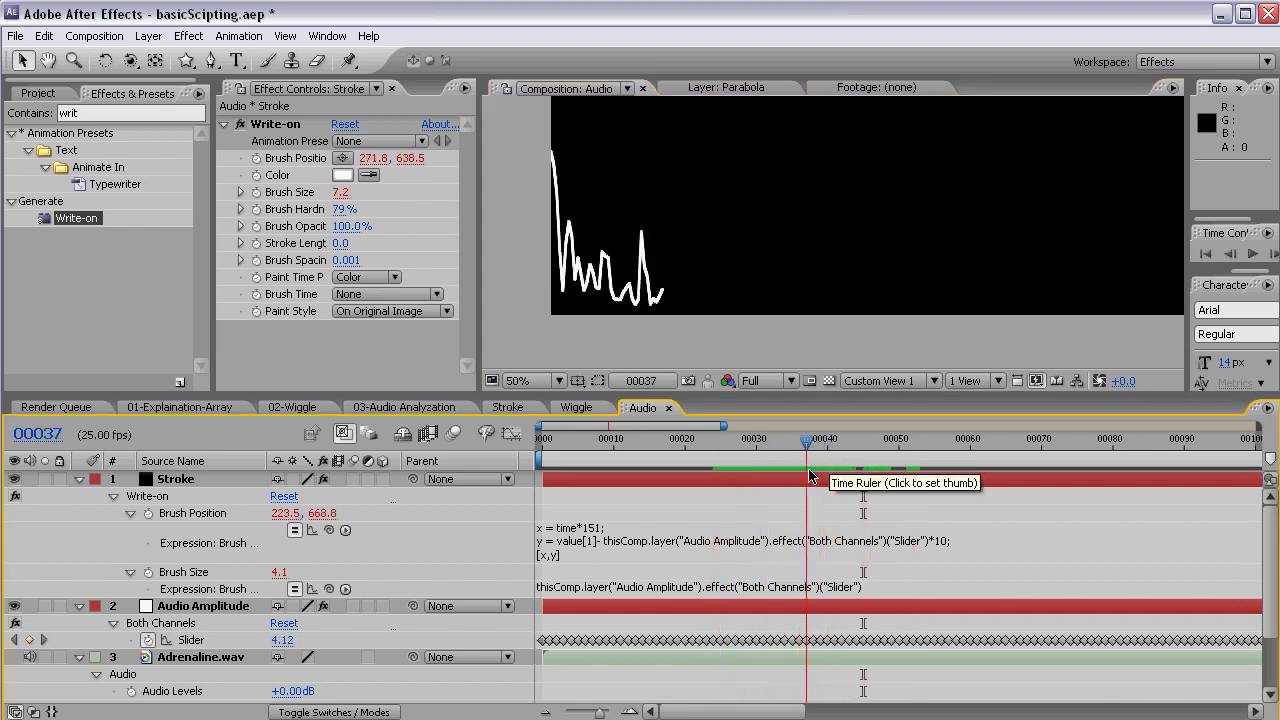
click(817, 476)
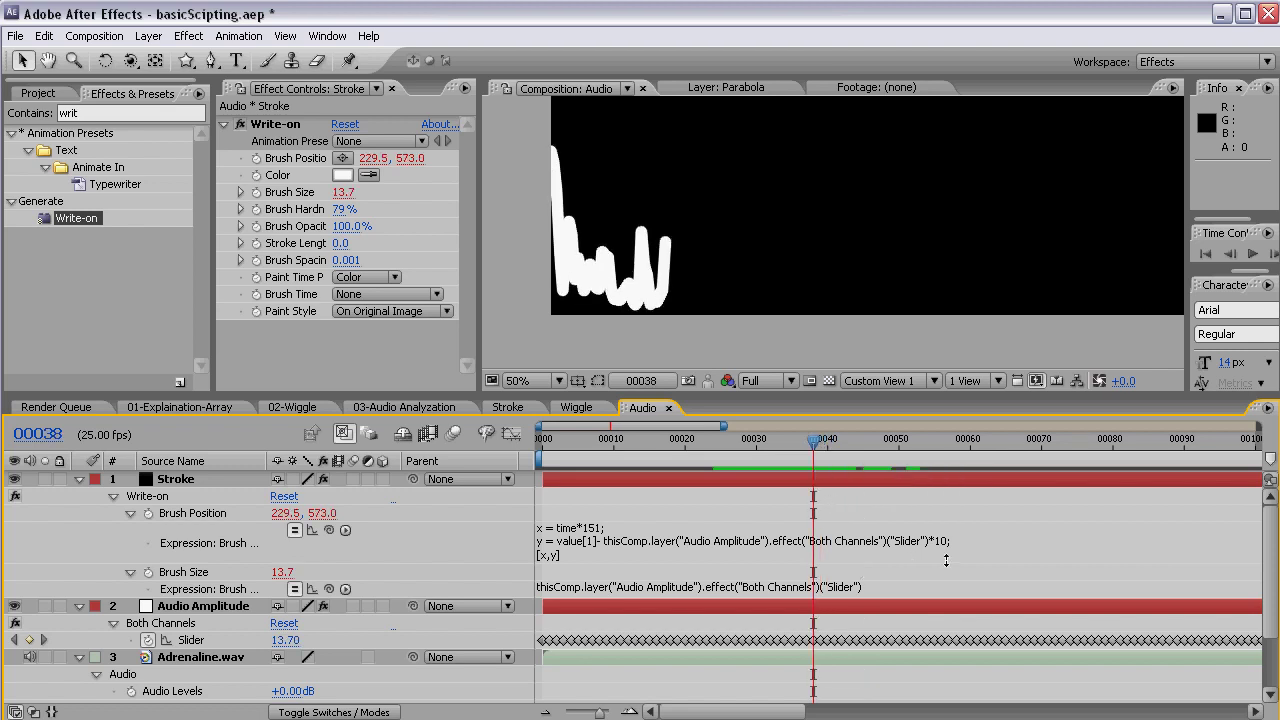
Divide the Brush Size expression by 2, and select the Stroke layer at frame 35
click(882, 605)
text(2)
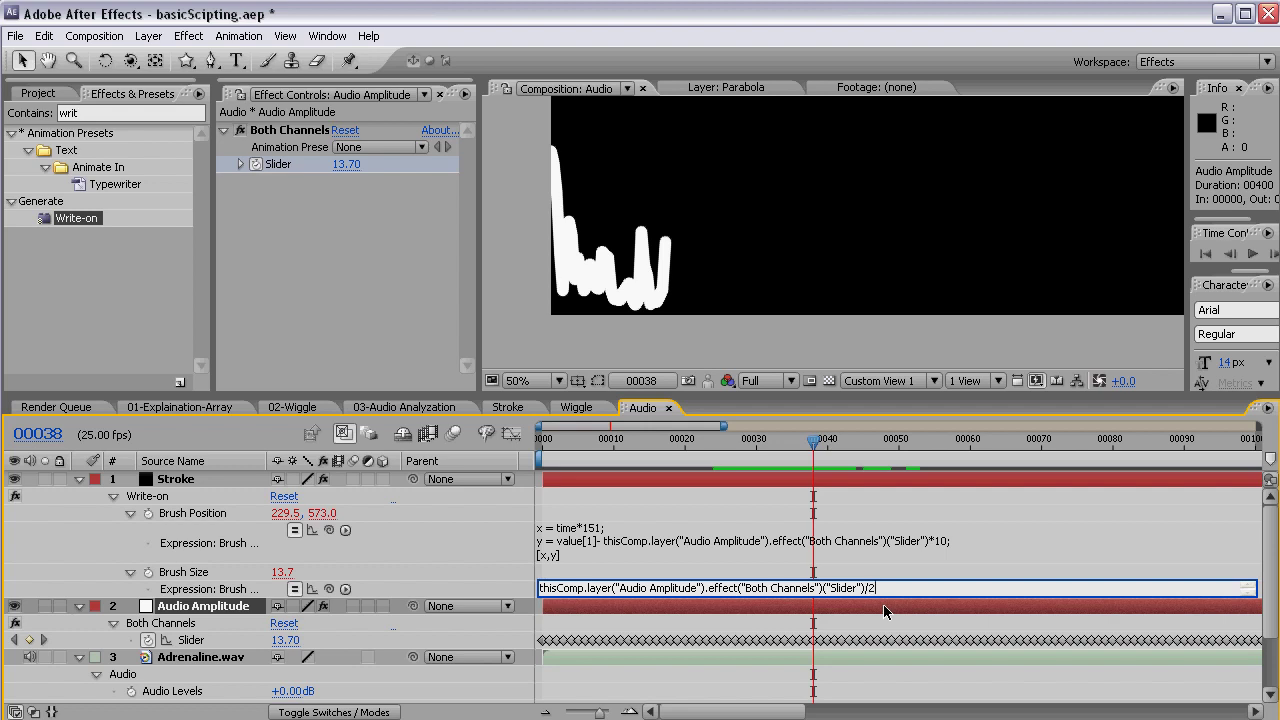
key(KP_Enter)
drag(806, 444, 794, 446)
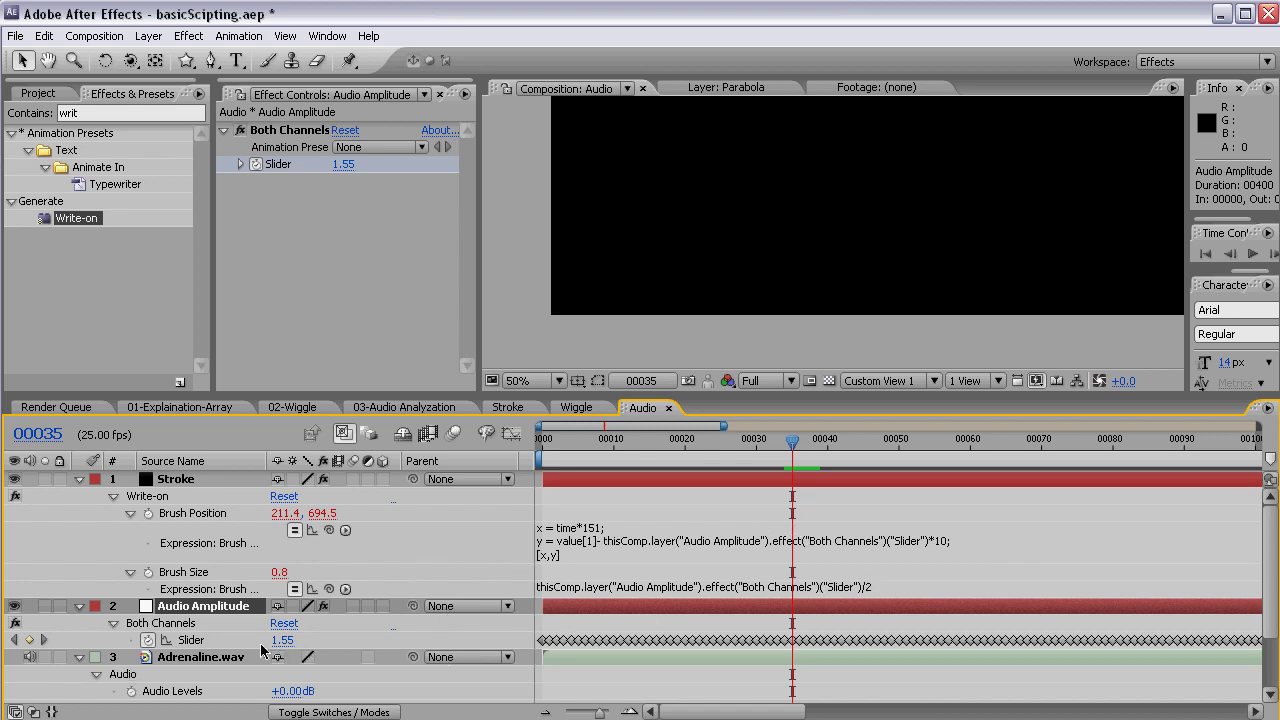
drag(700, 244, 698, 292)
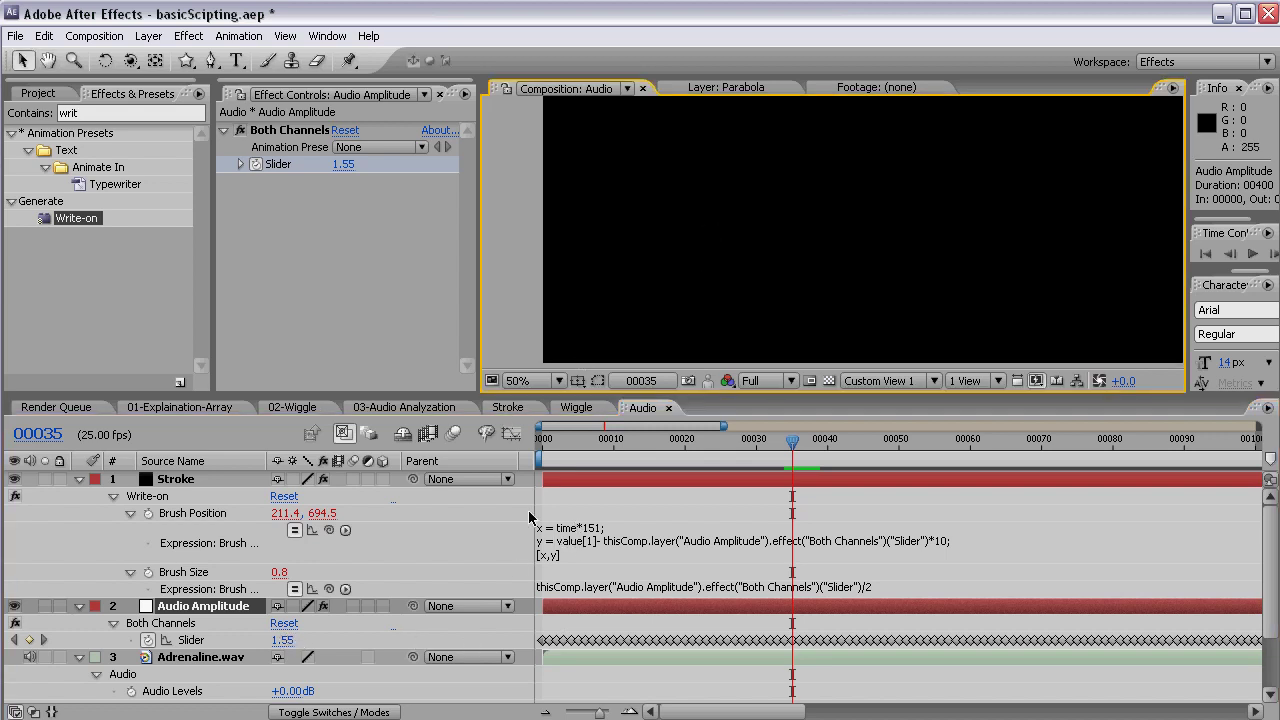
click(215, 480)
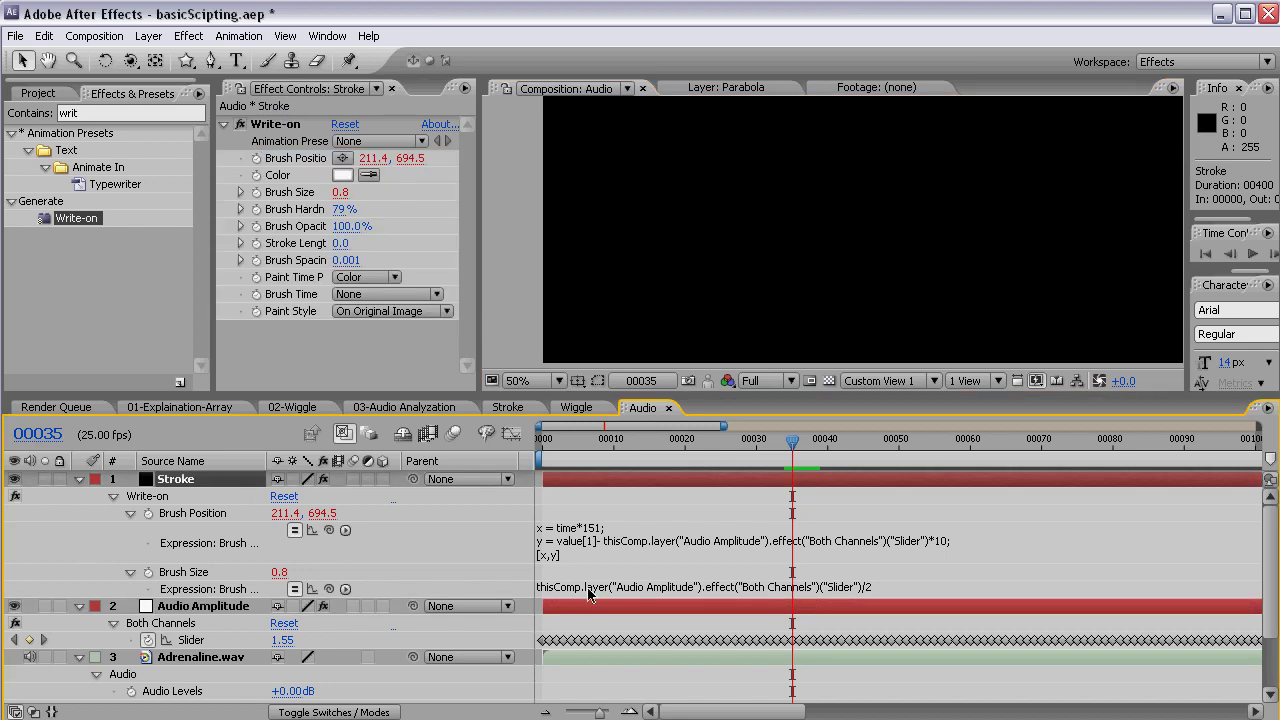
Append +1; to the Brush Size expression and run a RAM preview of the stroke
click(590, 594)
click(920, 590)
text(+1;)
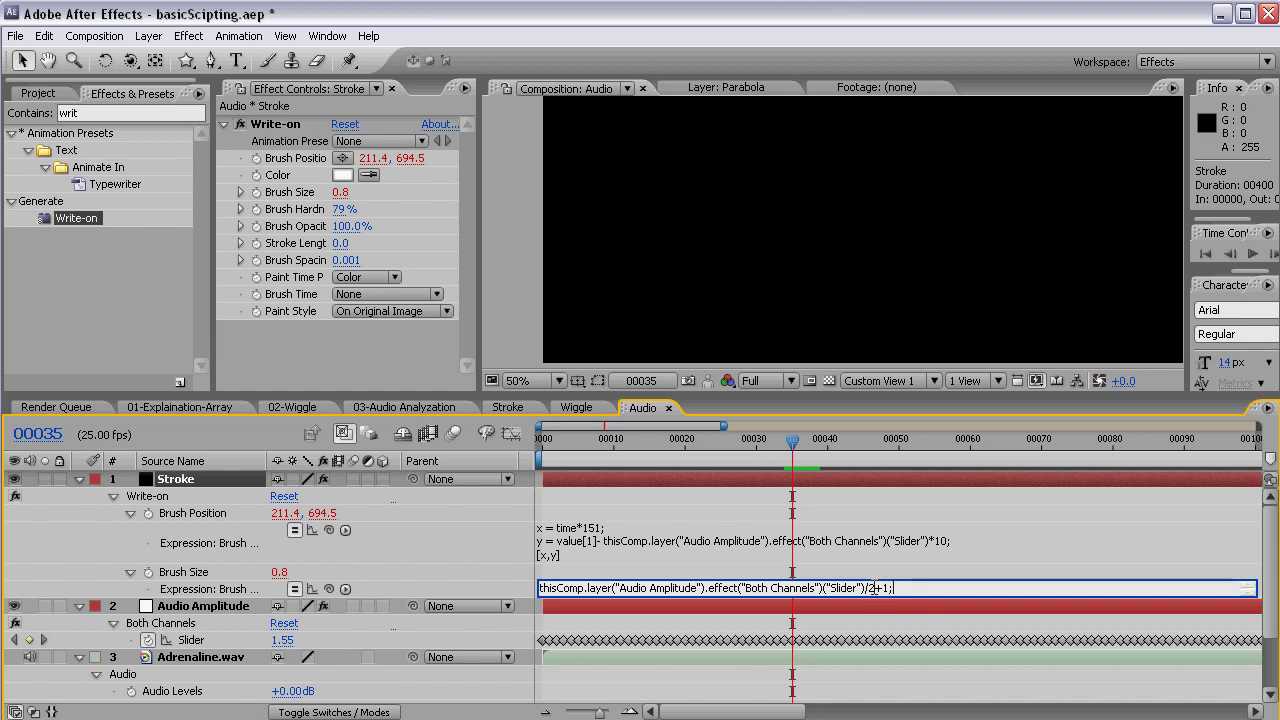
drag(873, 588, 523, 592)
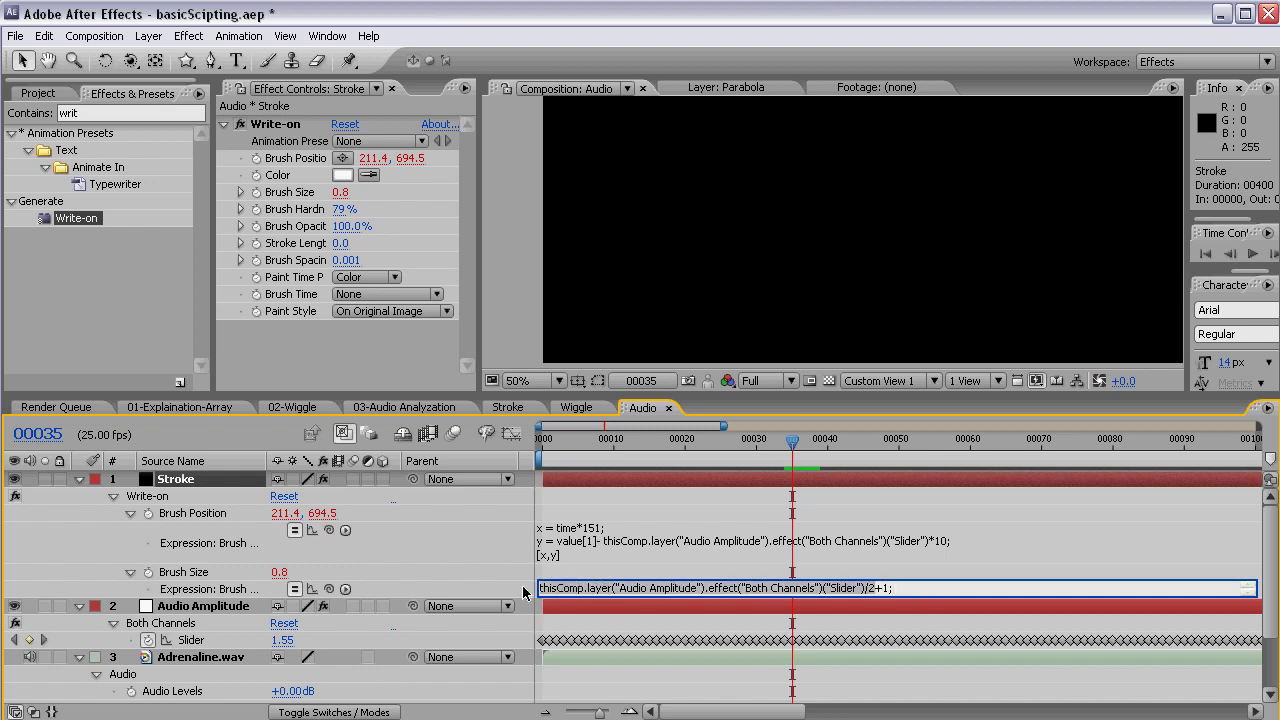
click(519, 584)
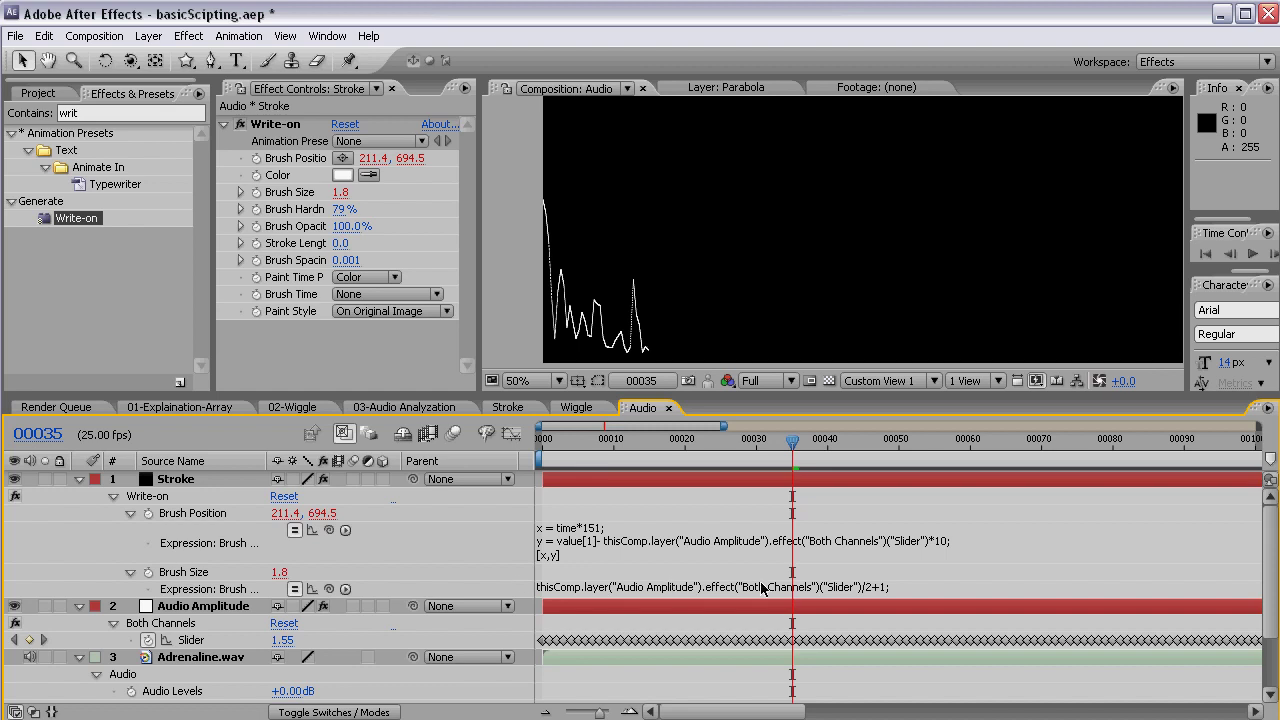
key(KP_0)
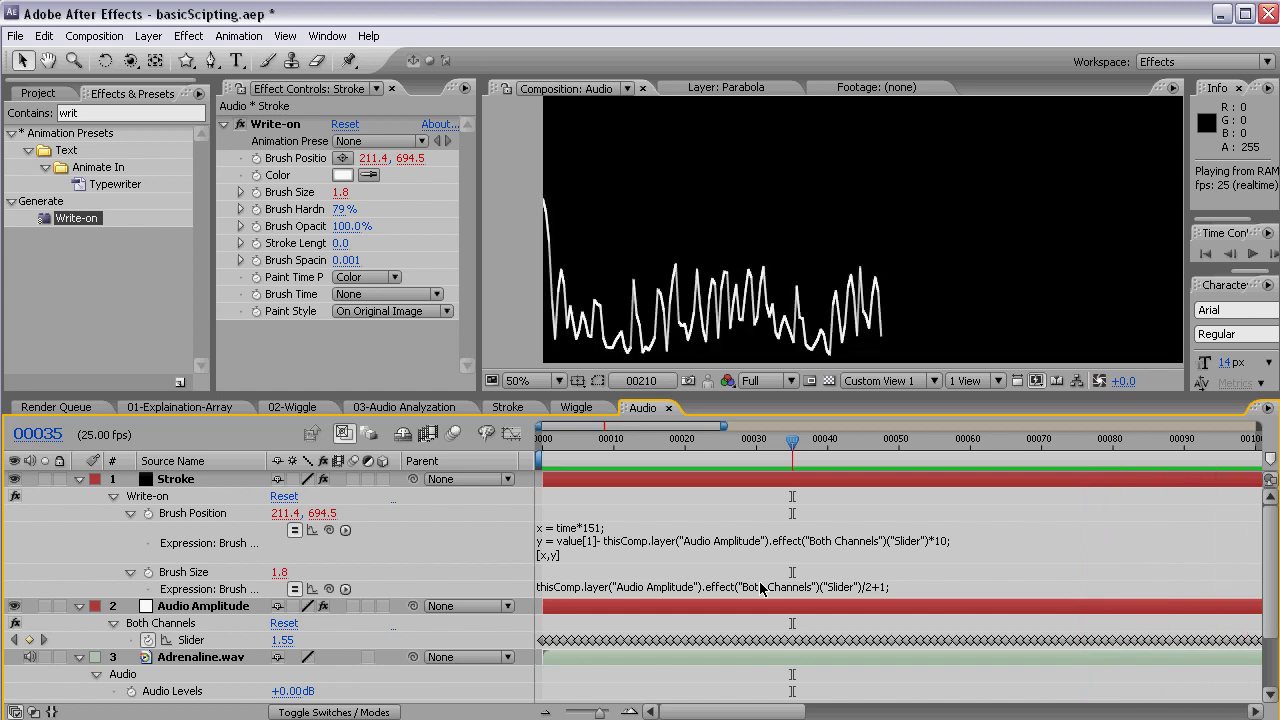
Collapse the Stroke layer and draw a blue star on a new shape layer in the composition's upper right area
click(80, 479)
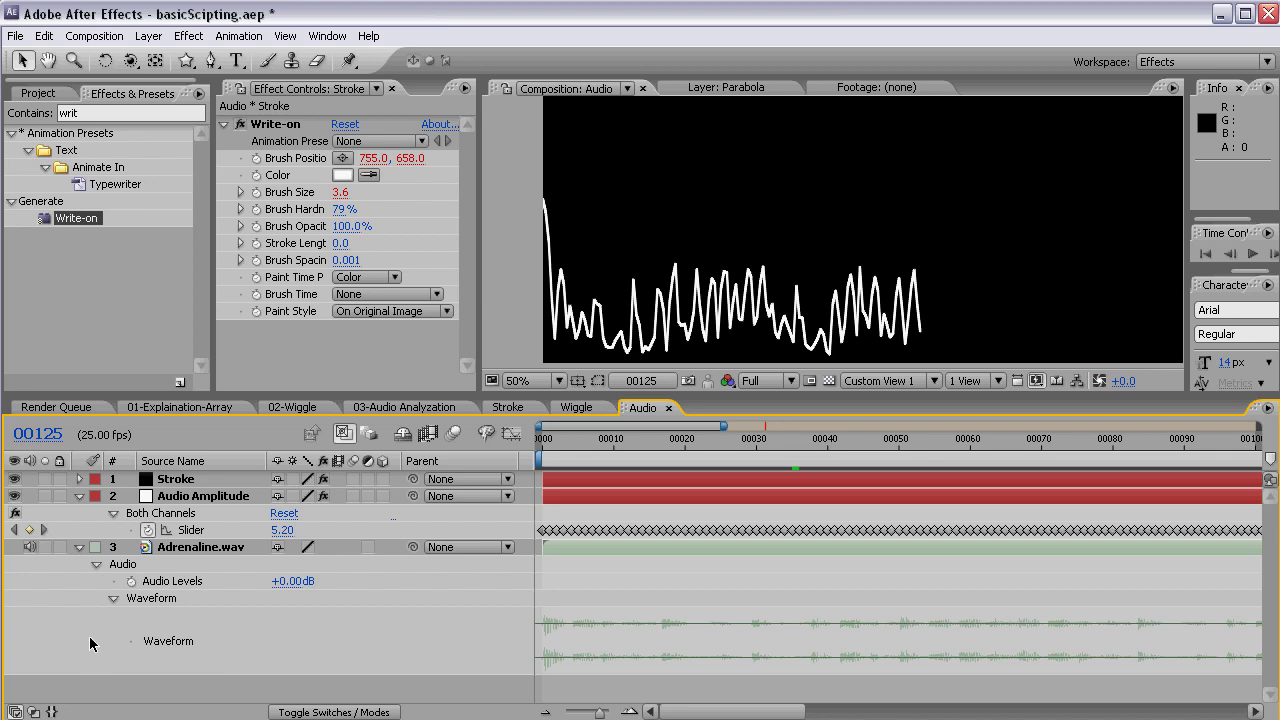
click(186, 61)
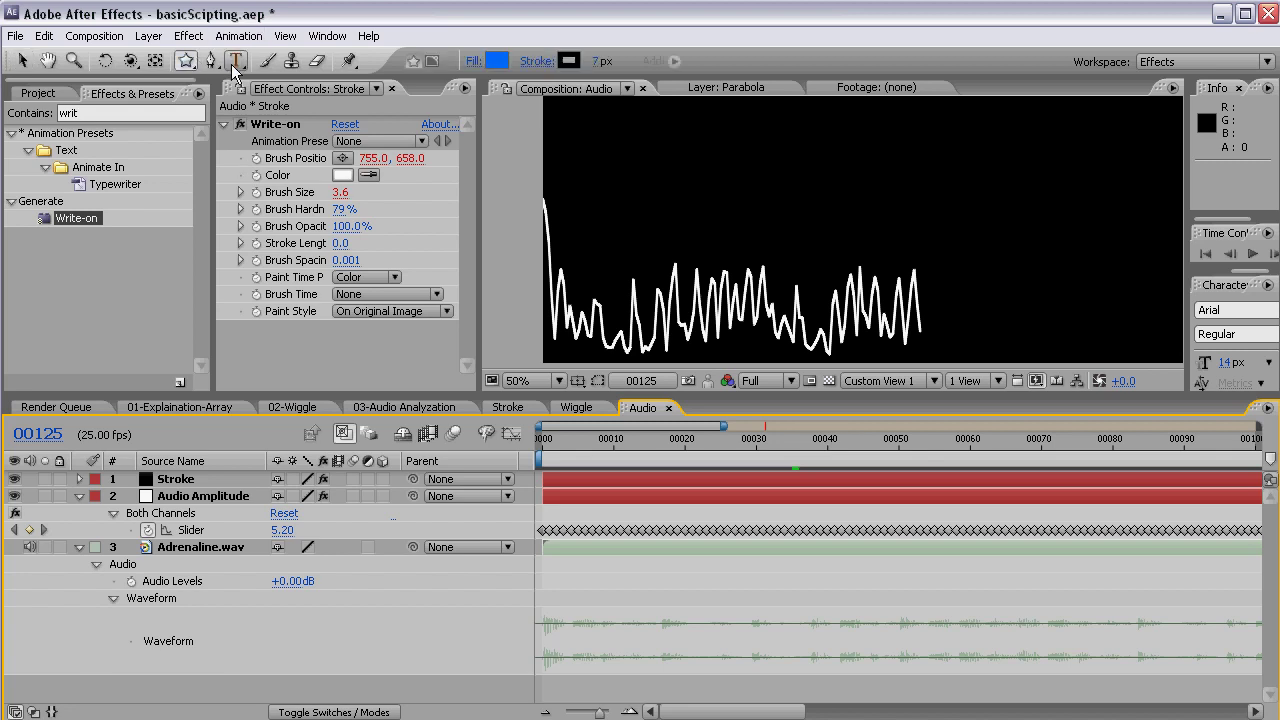
key(comma)
mouse_move(911, 141)
mouse_down()
mouse_move(965, 175)
mouse_move(938, 150)
mouse_move(948, 177)
mouse_move(962, 169)
mouse_up()
key(v)
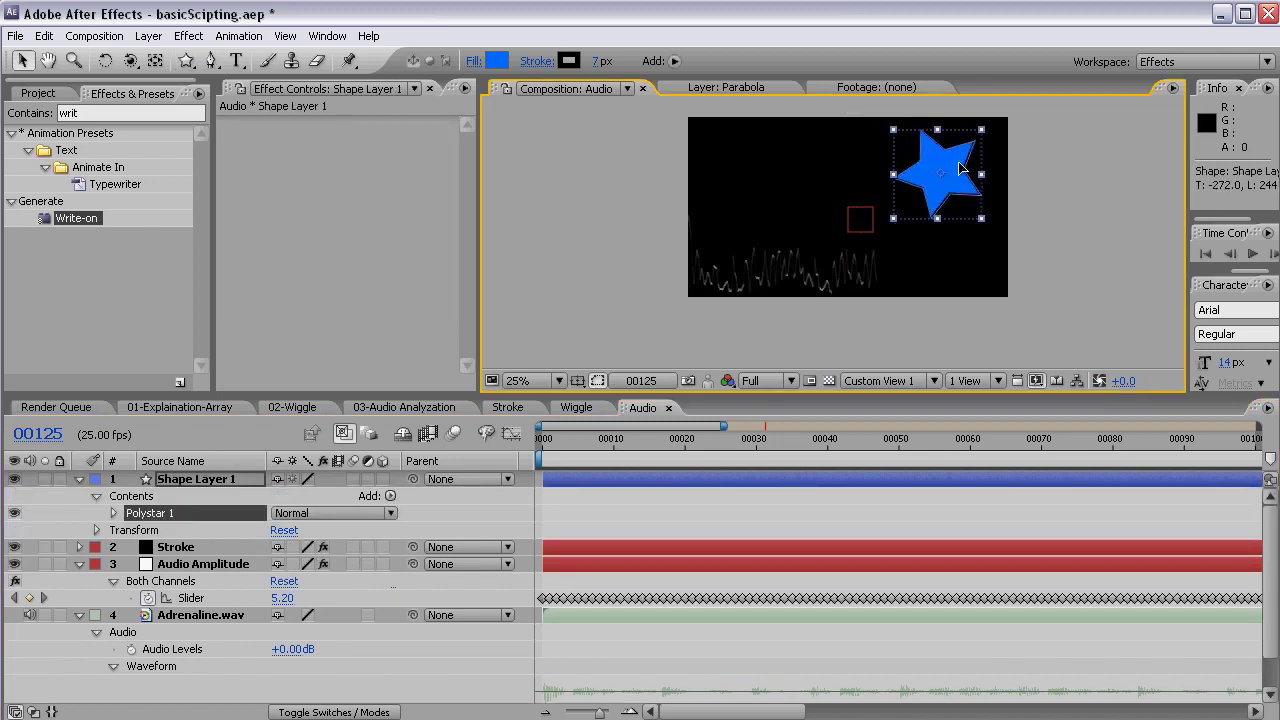
Set the star's Polystar Path Points to 3 and enable an expression on Points
click(113, 513)
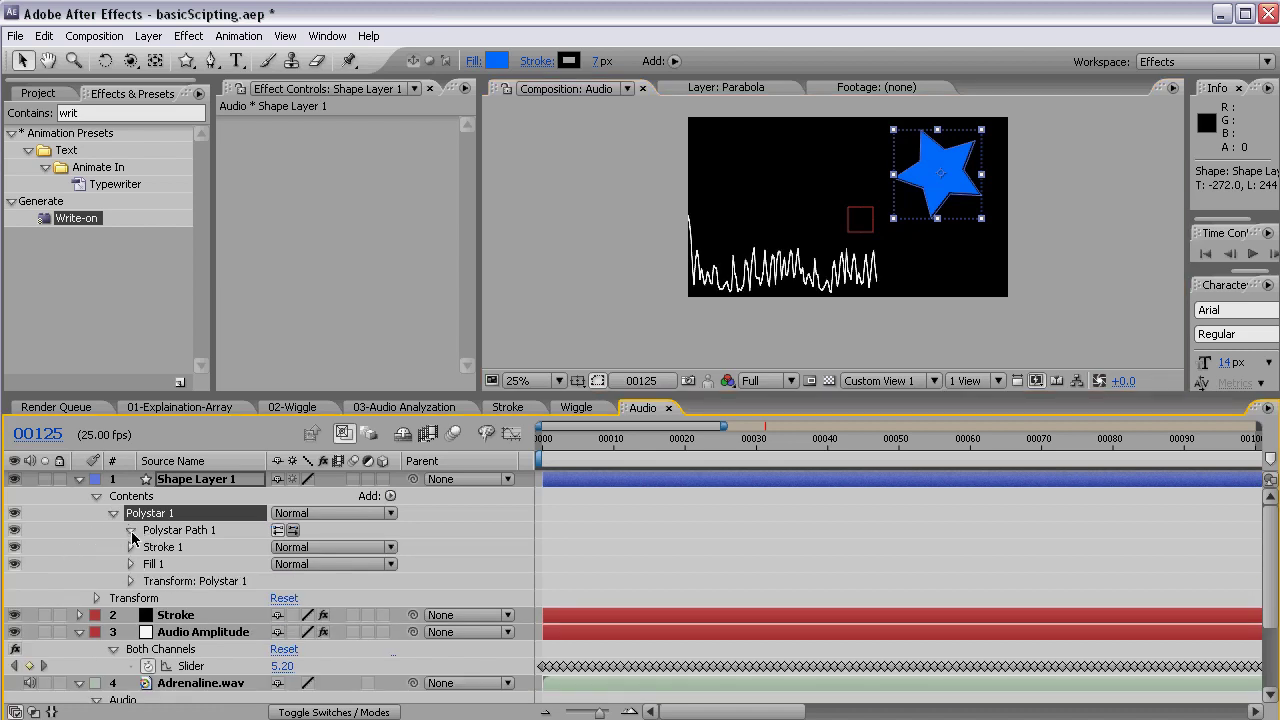
click(131, 531)
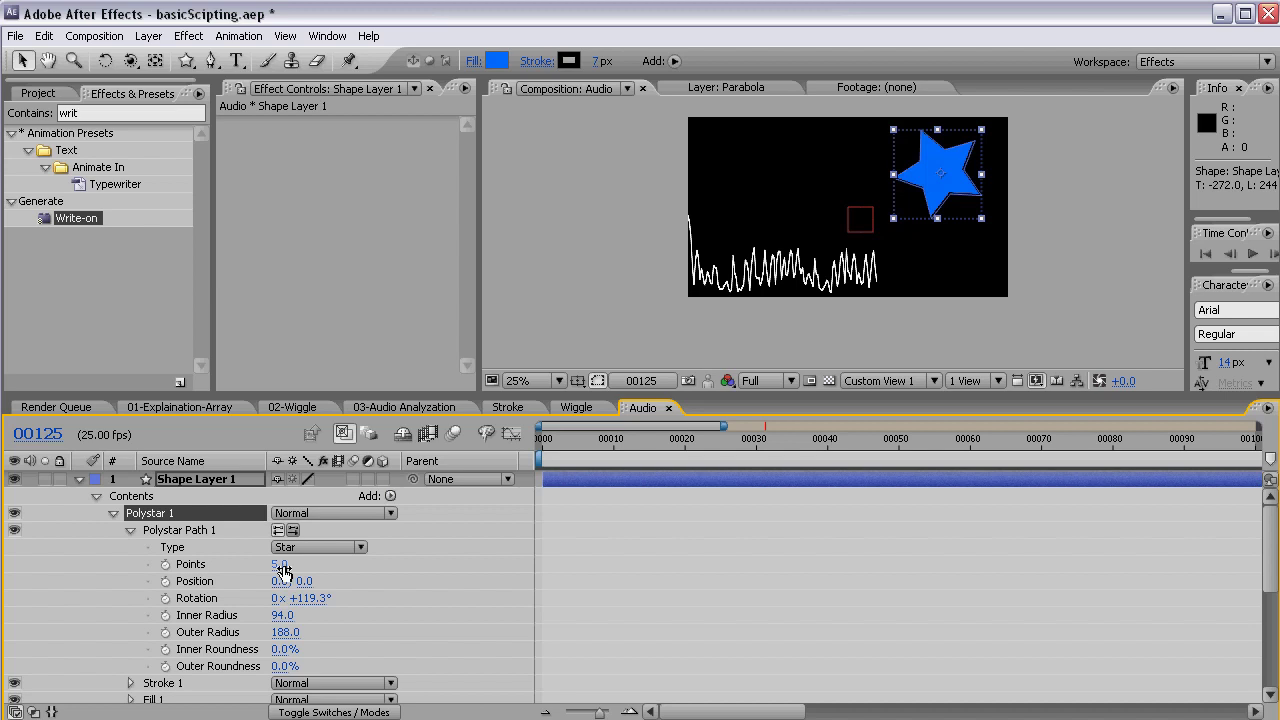
drag(281, 572, 215, 574)
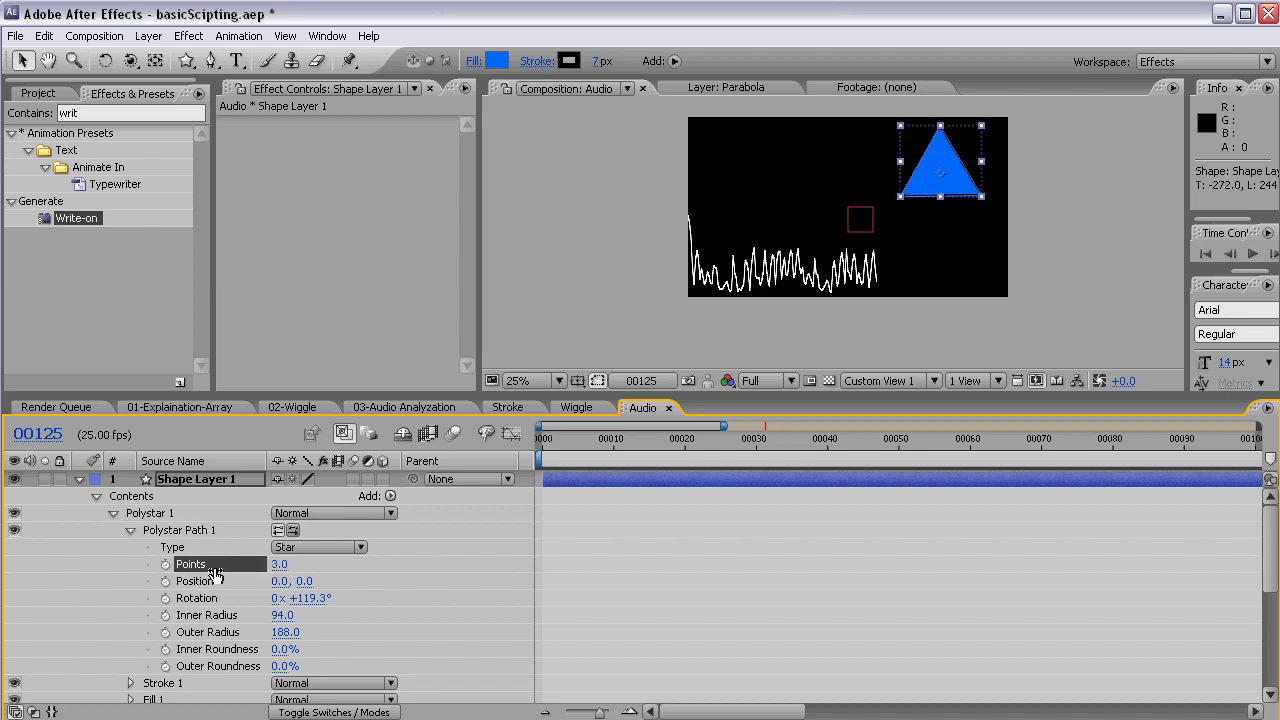
drag(215, 574, 157, 563)
alt+click(165, 564)
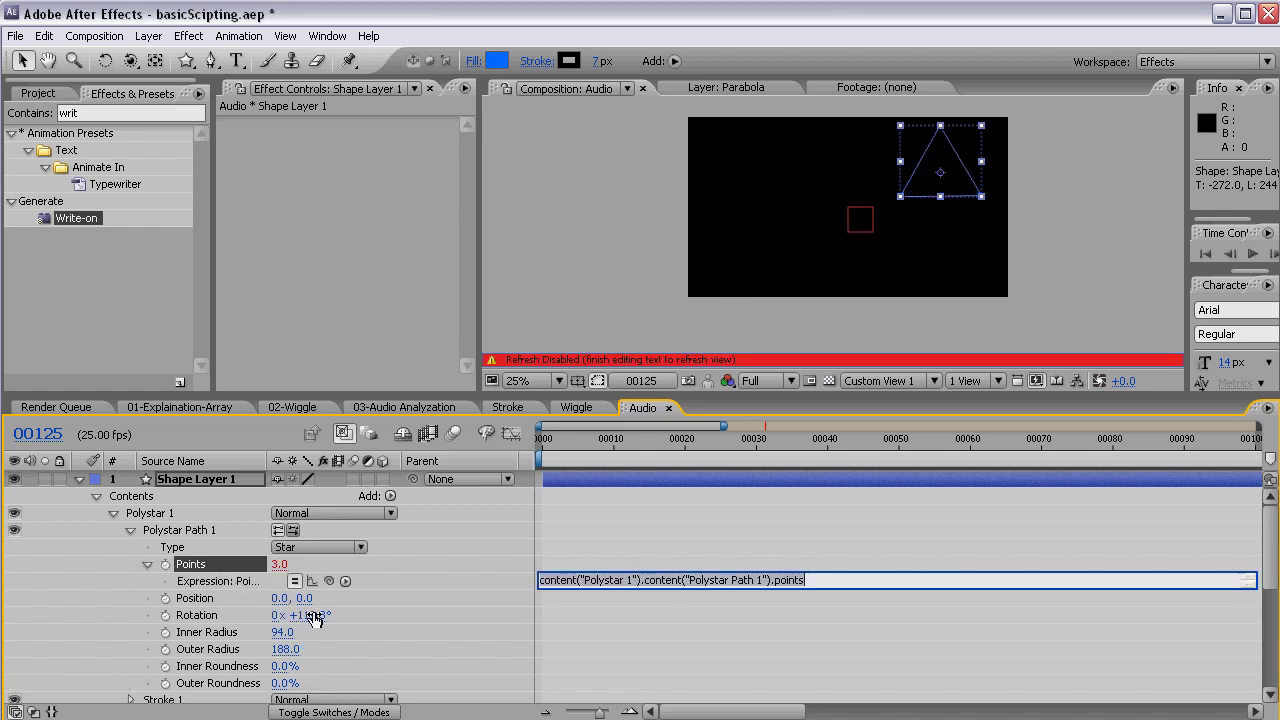
key(KP_Enter)
Lock the effect controls to the Audio Amplitude layer and bring the star's Points expression into view
scroll(315, 615, down, 5)
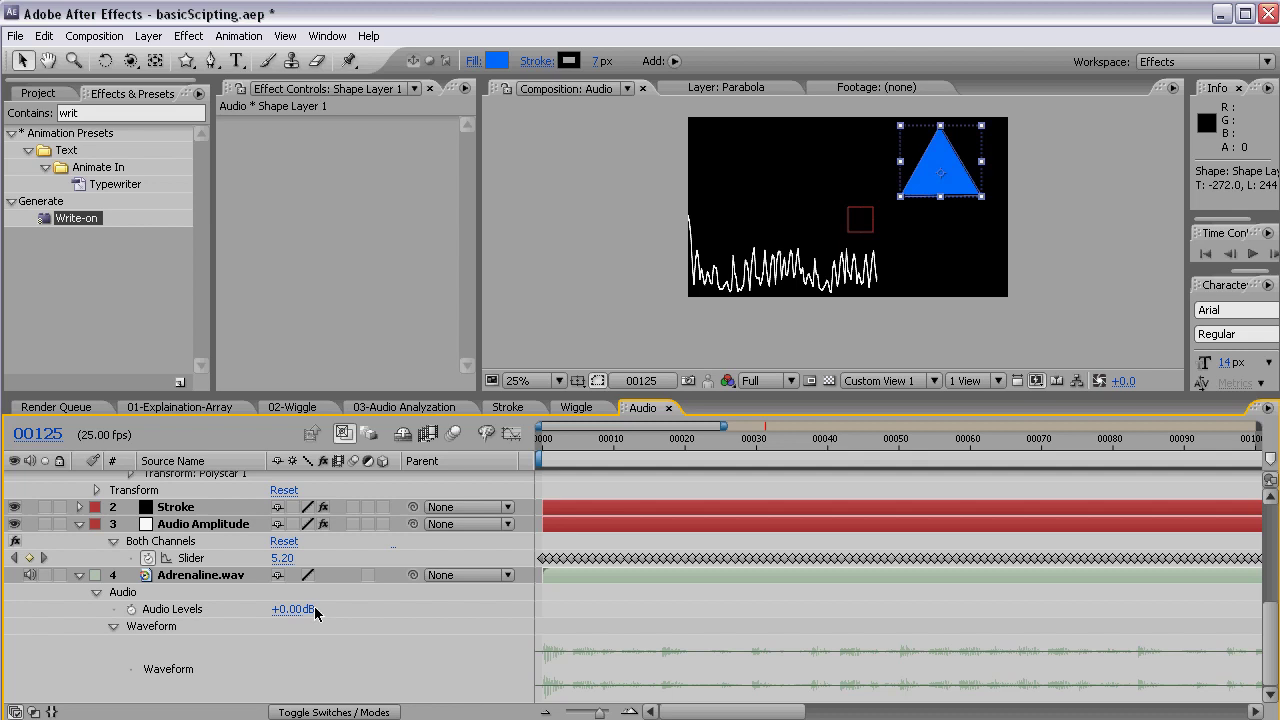
scroll(313, 612, up, 1)
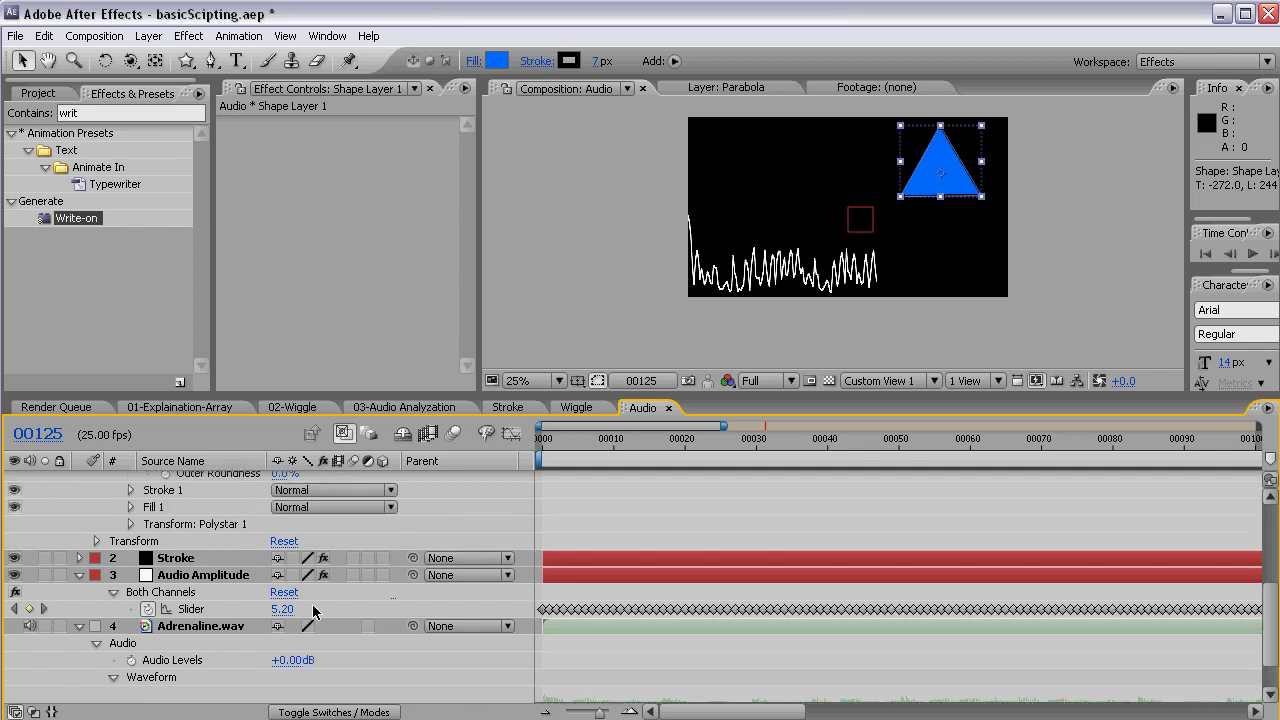
click(231, 576)
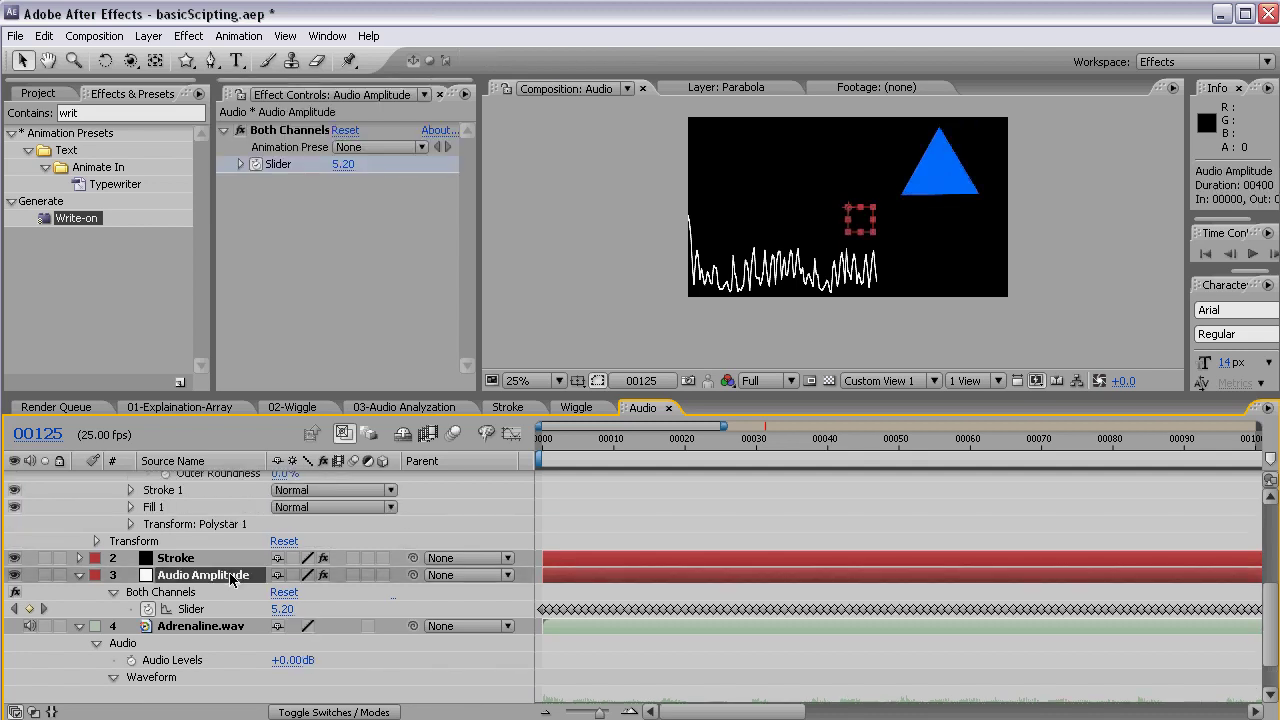
scroll(257, 597, up, 5)
scroll(260, 597, down, 6)
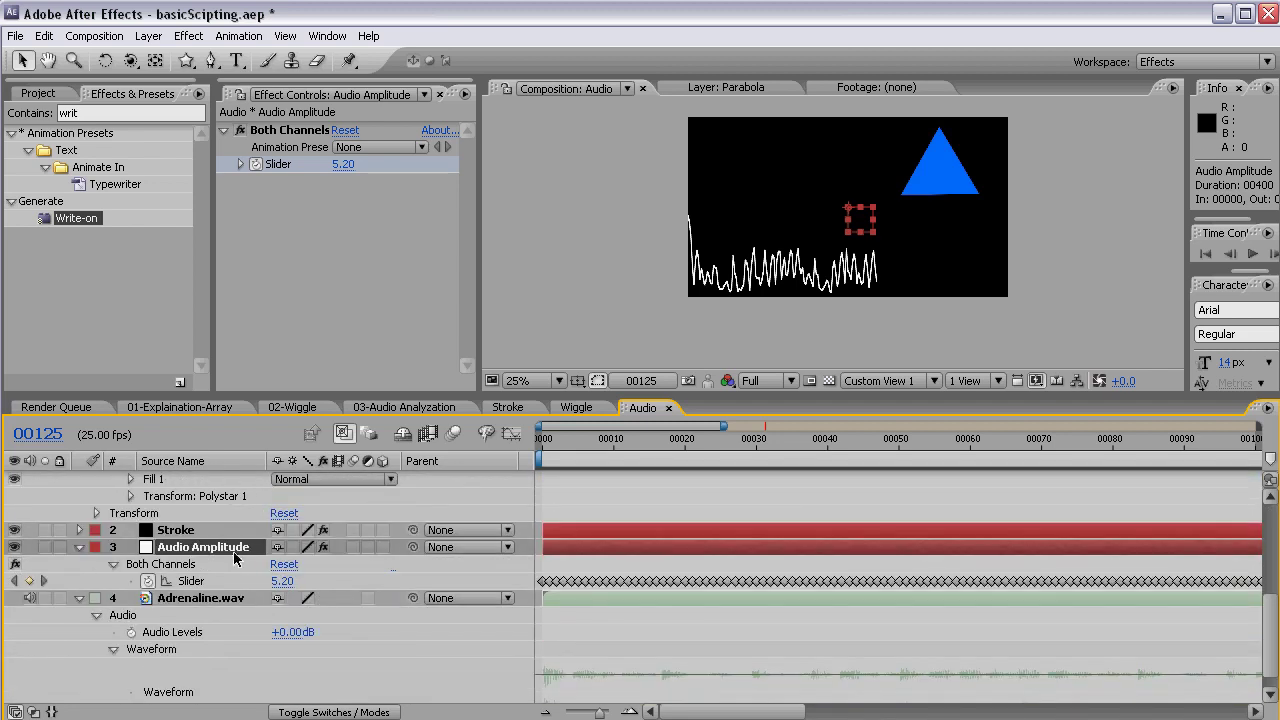
click(240, 96)
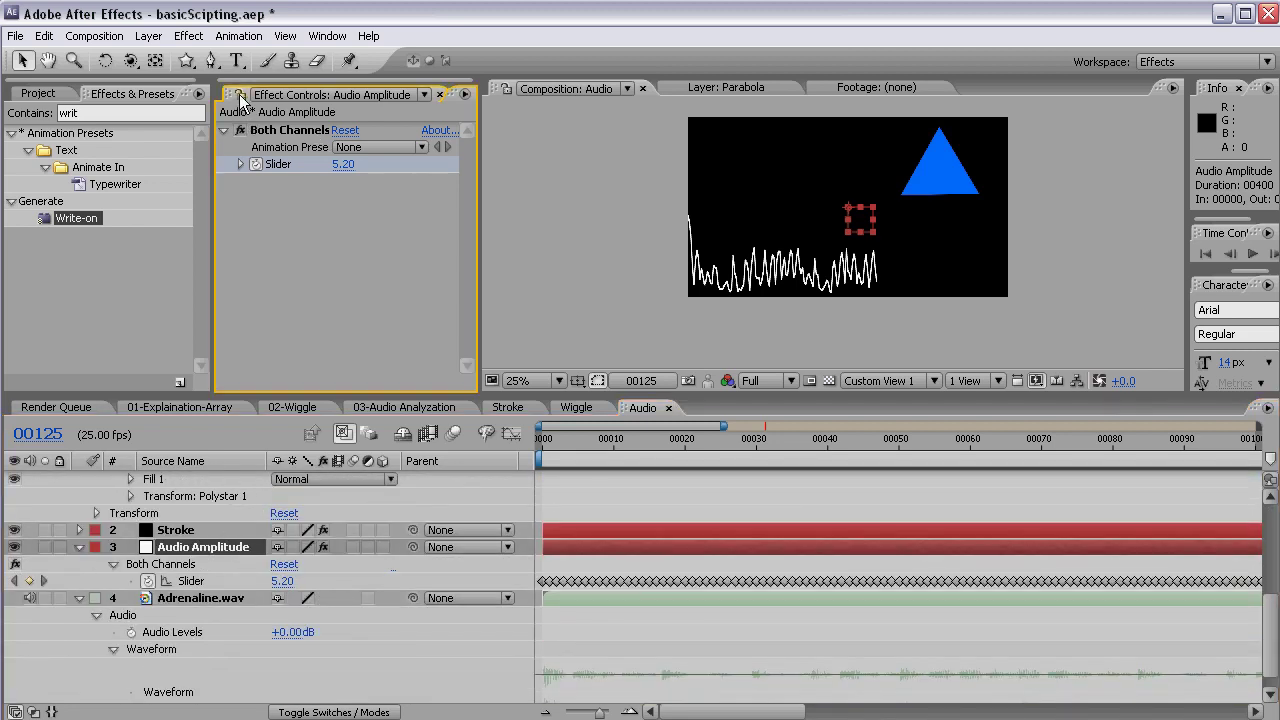
click(240, 96)
scroll(238, 580, up, 4)
click(208, 598)
scroll(210, 600, up, 5)
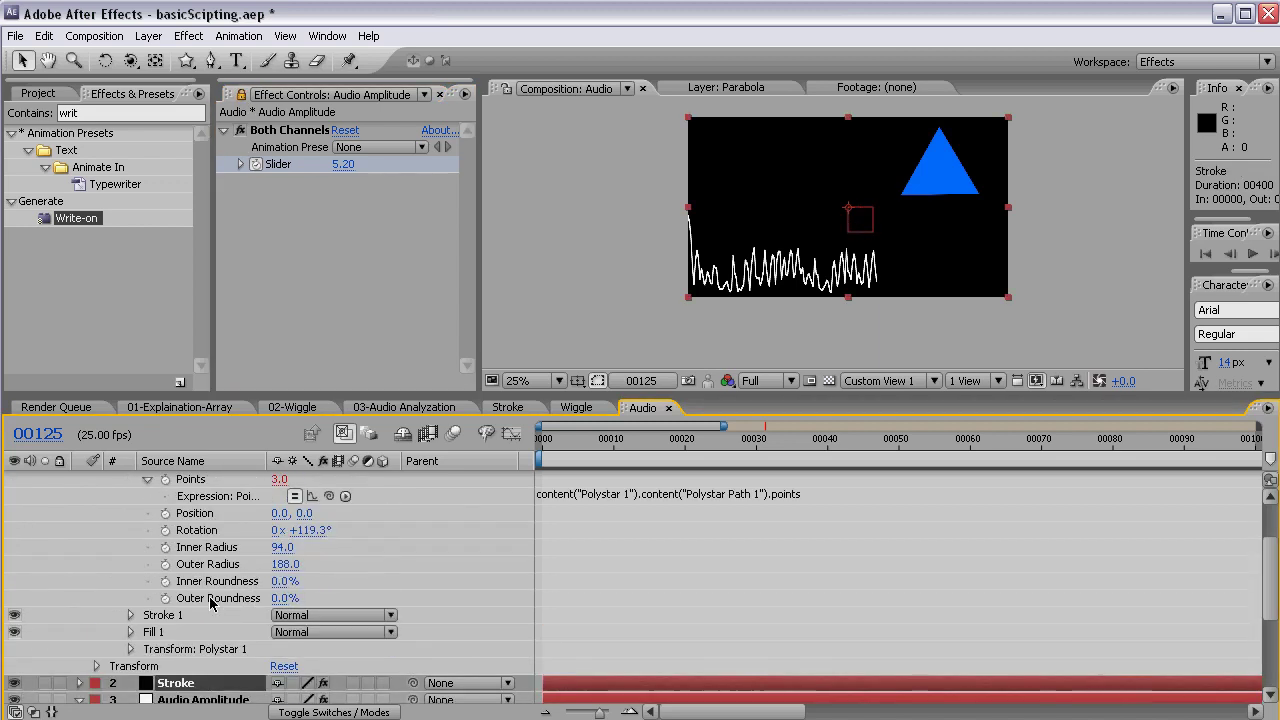
scroll(210, 600, up, 3)
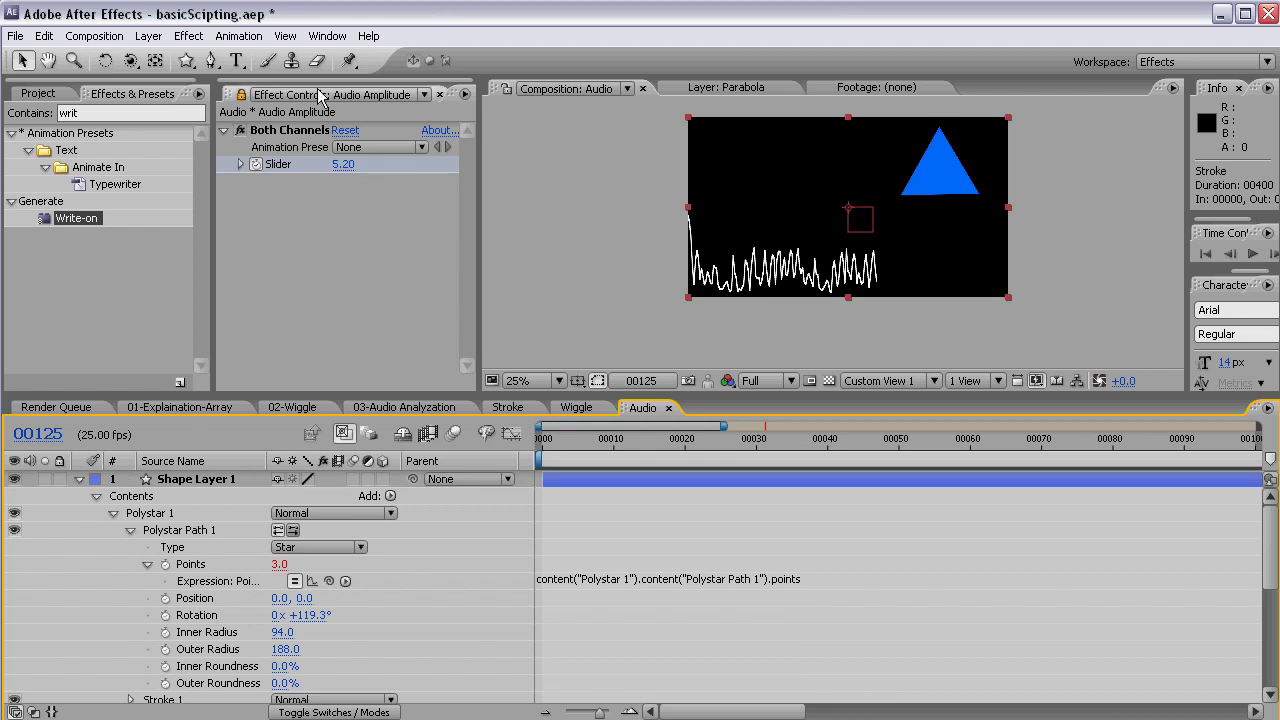
click(350, 235)
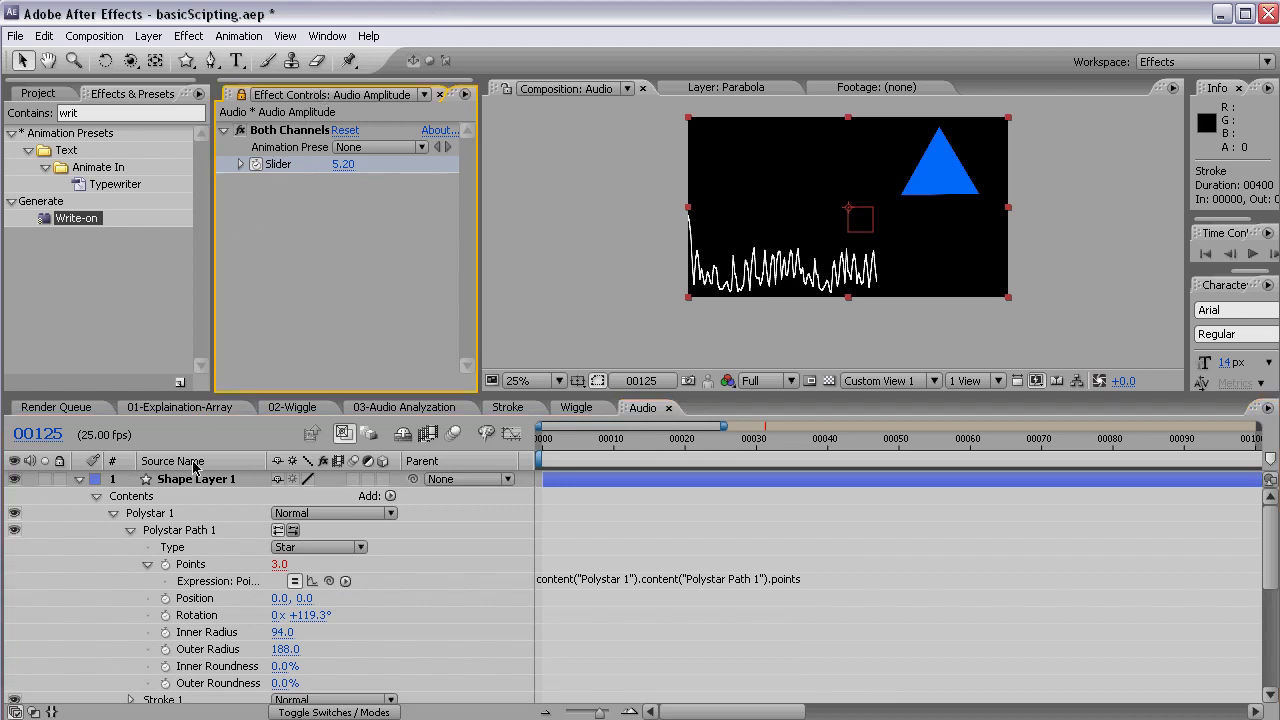
Link the Points expression to the Both Channels Slider of Audio Amplitude and scrub to frame 61
click(205, 566)
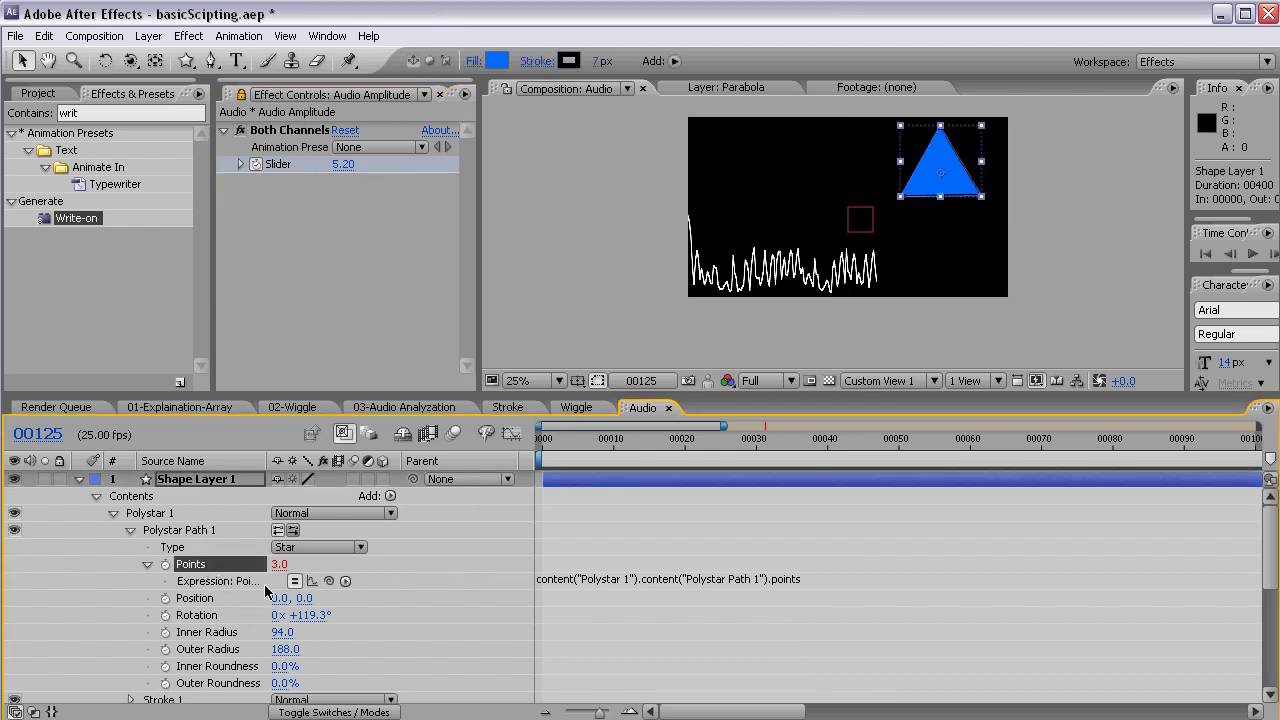
click(551, 581)
key(End)
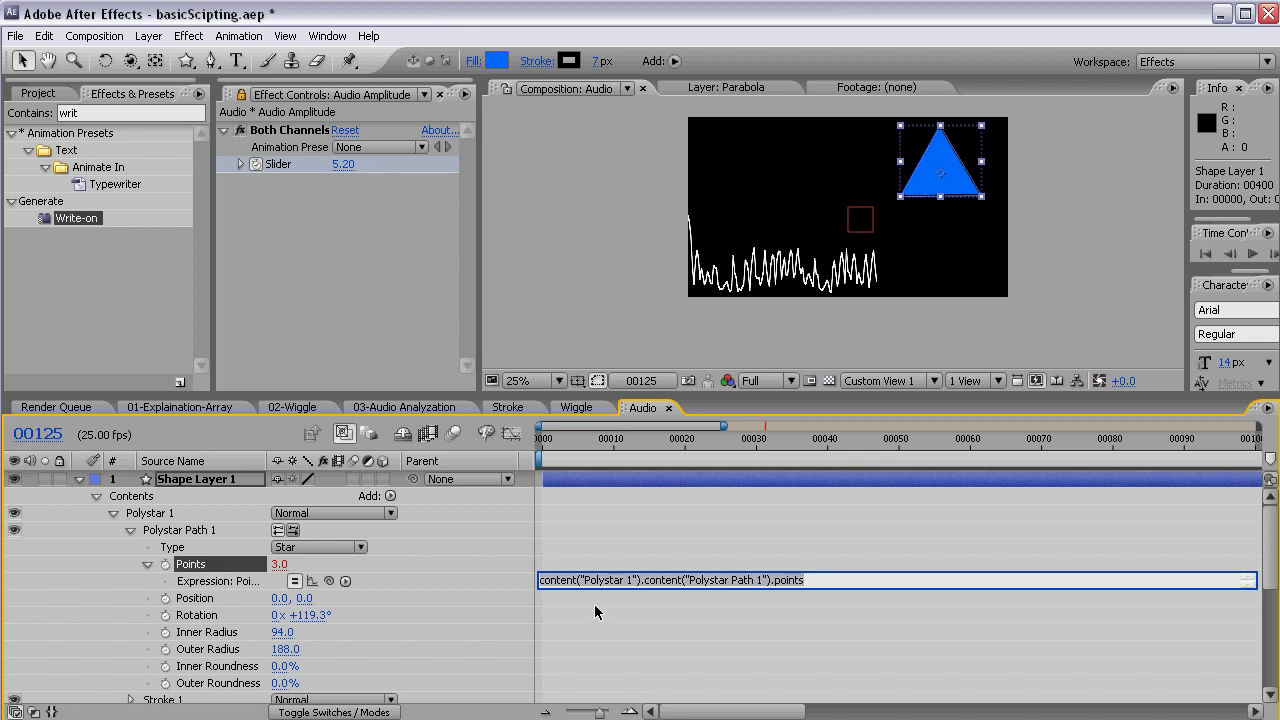
drag(329, 581, 288, 166)
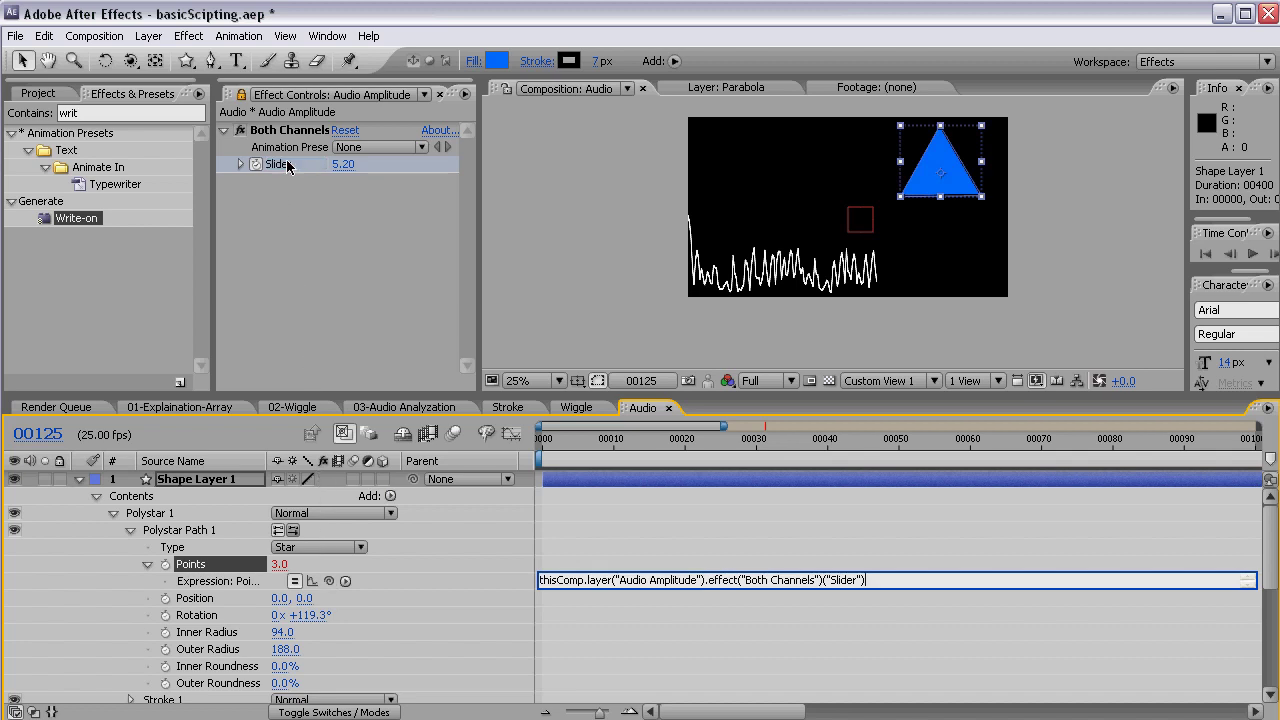
click(458, 580)
drag(660, 462, 977, 468)
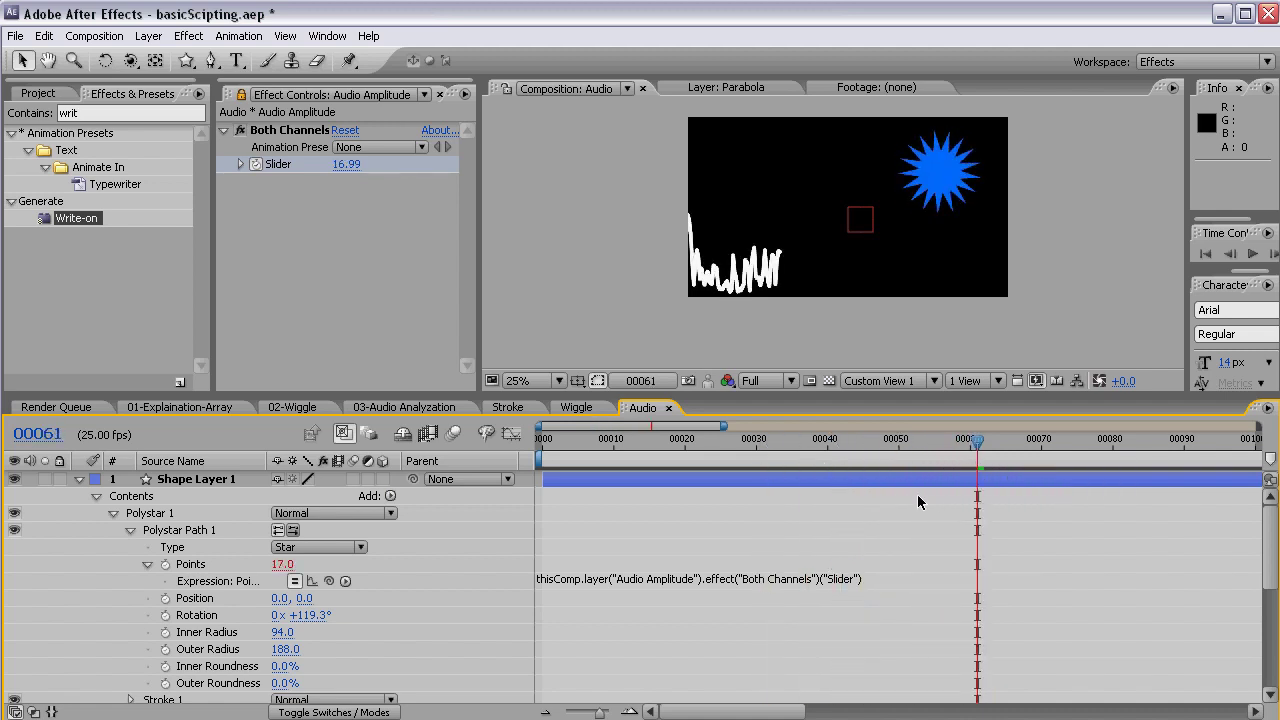
Unlock the effect controls and apply the Hue/Saturation effect to Shape Layer 1
click(229, 348)
click(212, 482)
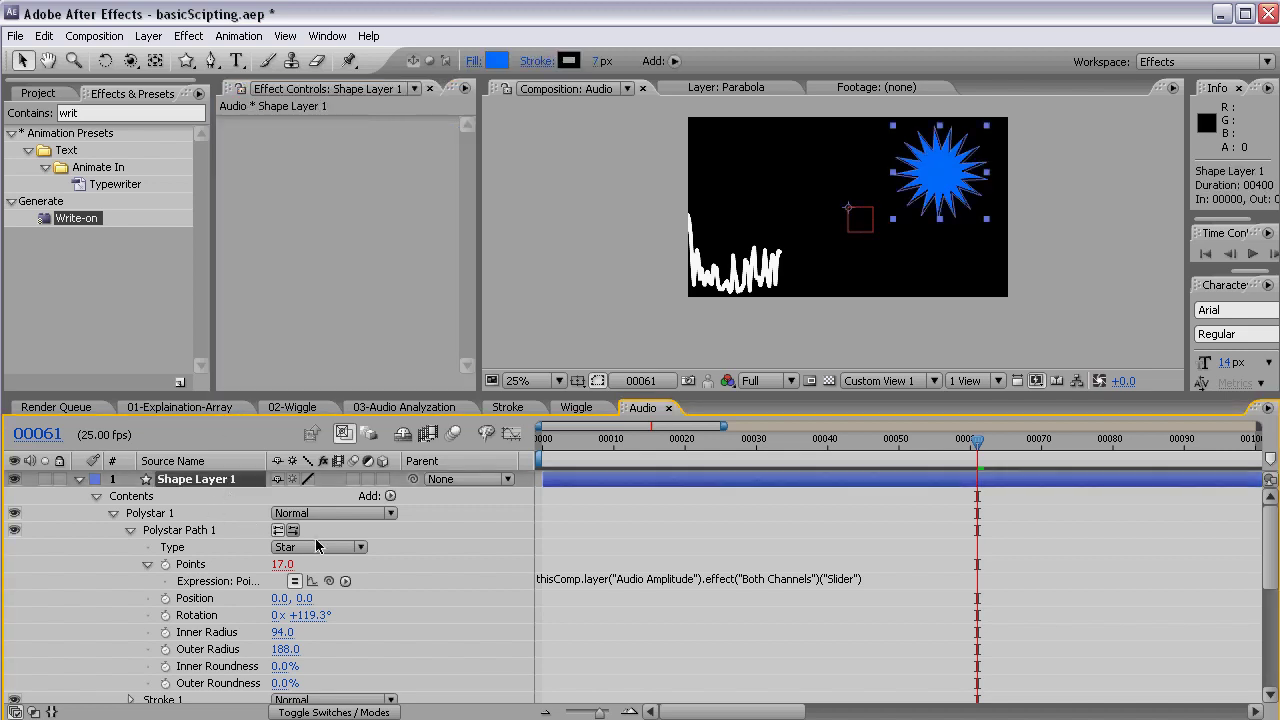
click(98, 112)
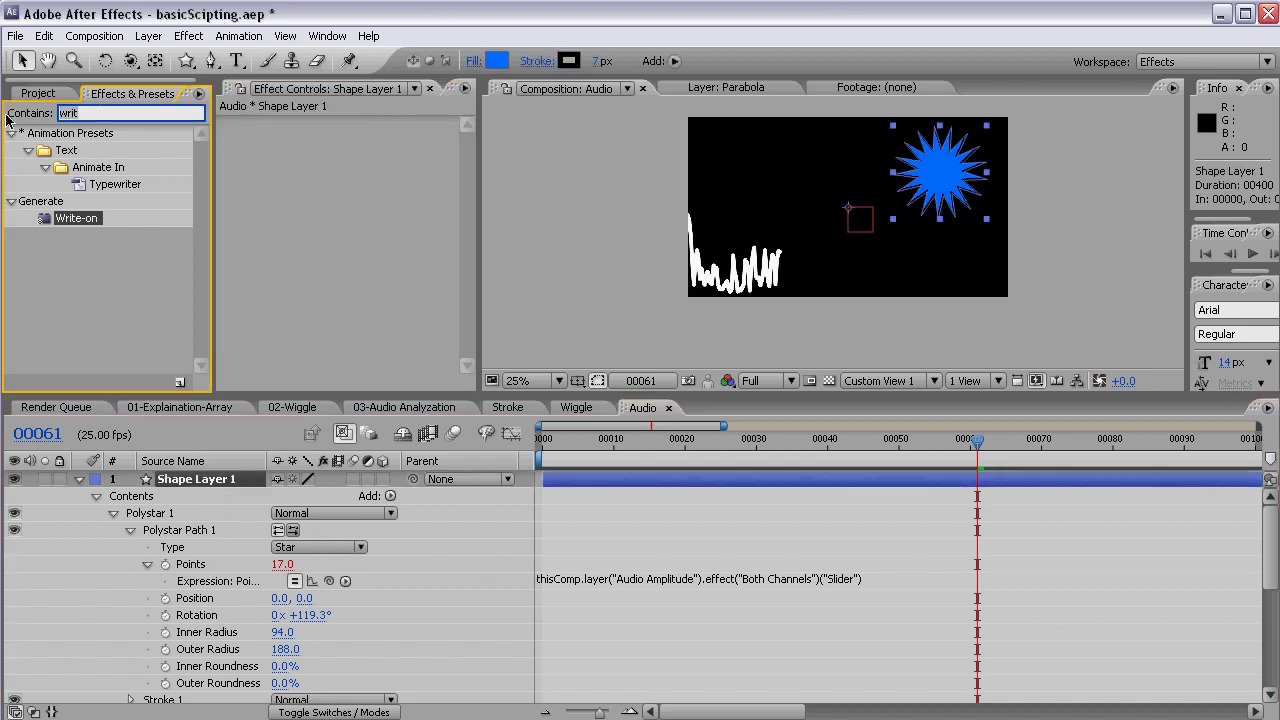
text(hue)
drag(85, 218, 314, 240)
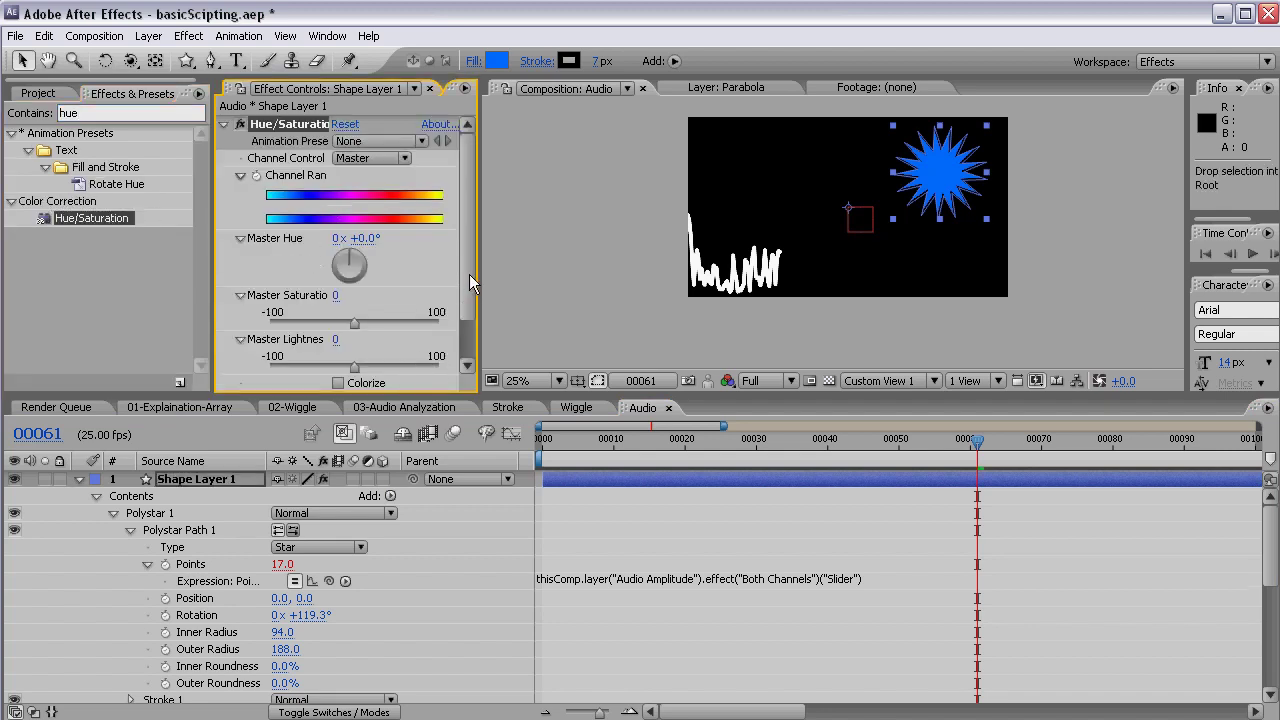
Enable Colorize in Hue/Saturation and set Colorize Hue to 219°
drag(469, 274, 469, 323)
click(340, 331)
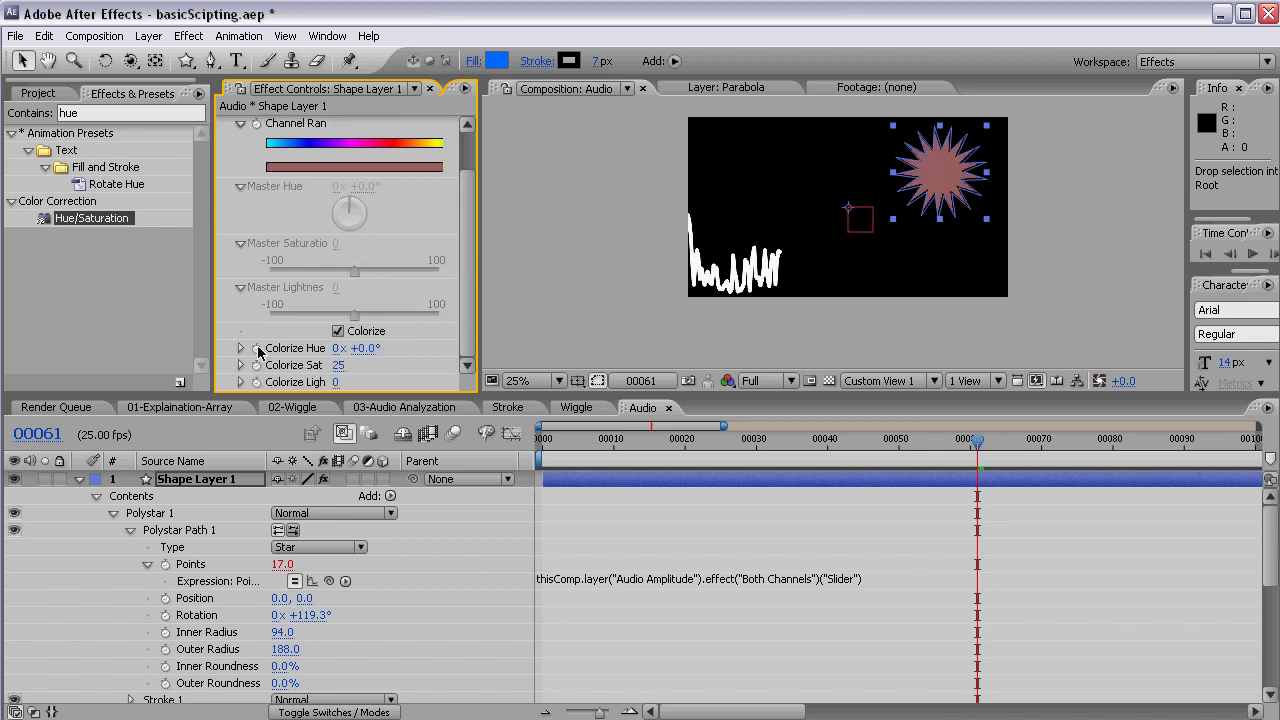
drag(356, 349, 580, 358)
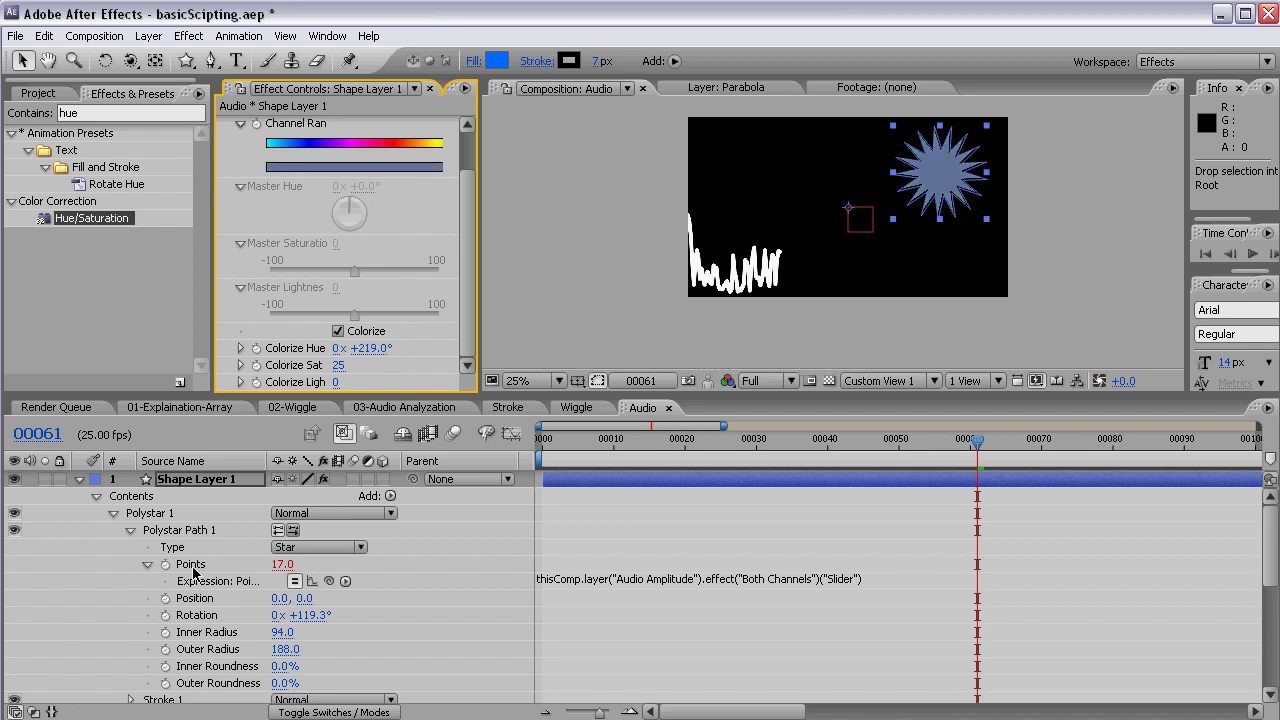
Add an expression to Colorize Hue and replace its text with the Both Channels Slider link copied from the Points expression
click(205, 481)
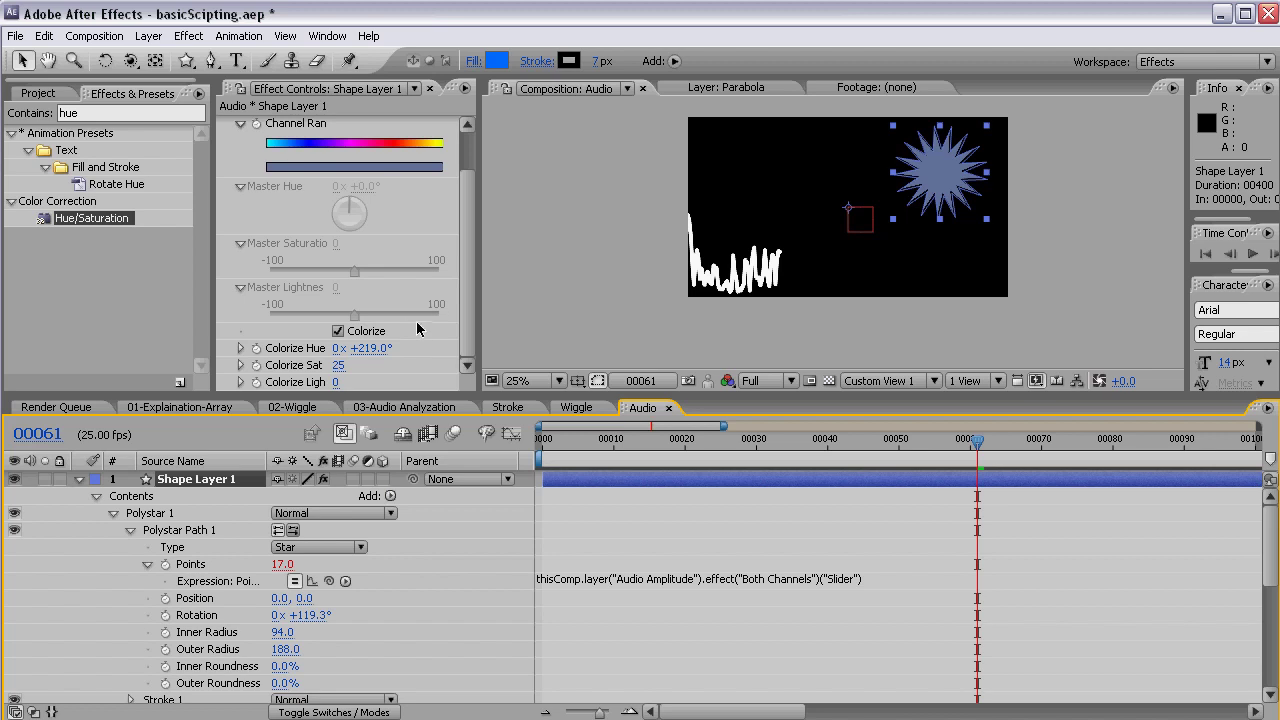
alt+click(257, 348)
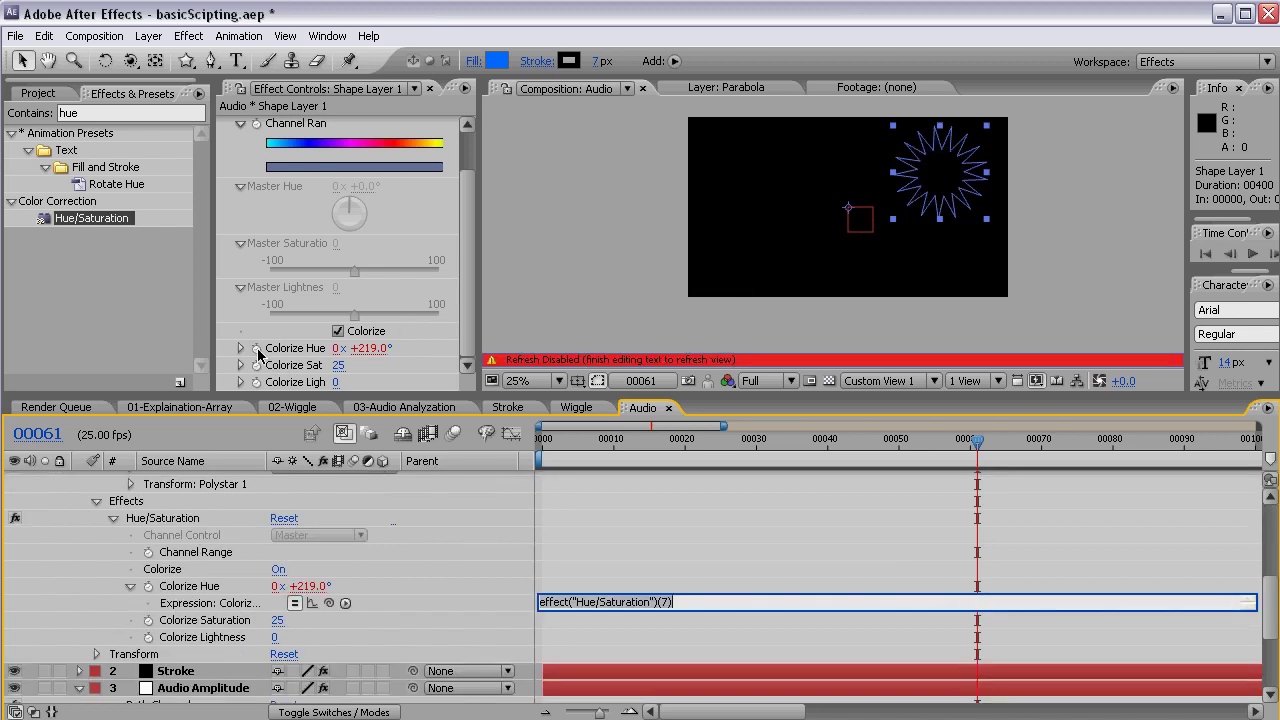
click(458, 587)
scroll(458, 575, up, 5)
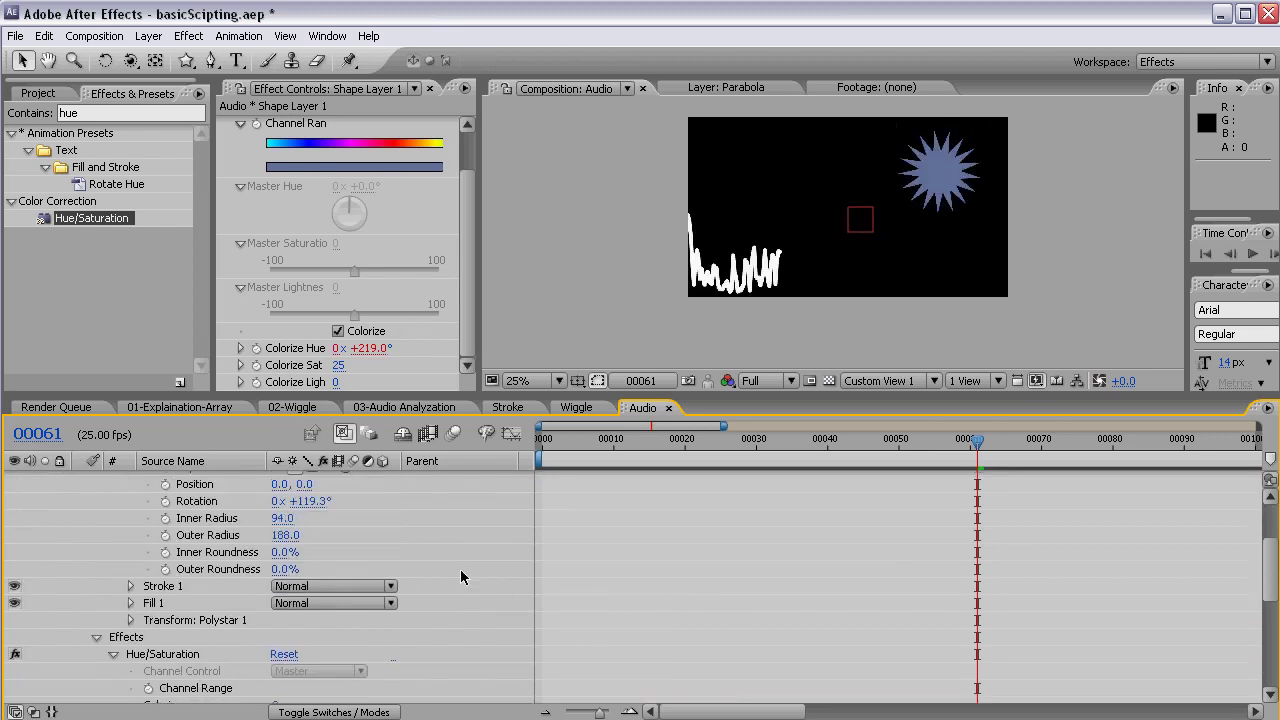
click(614, 500)
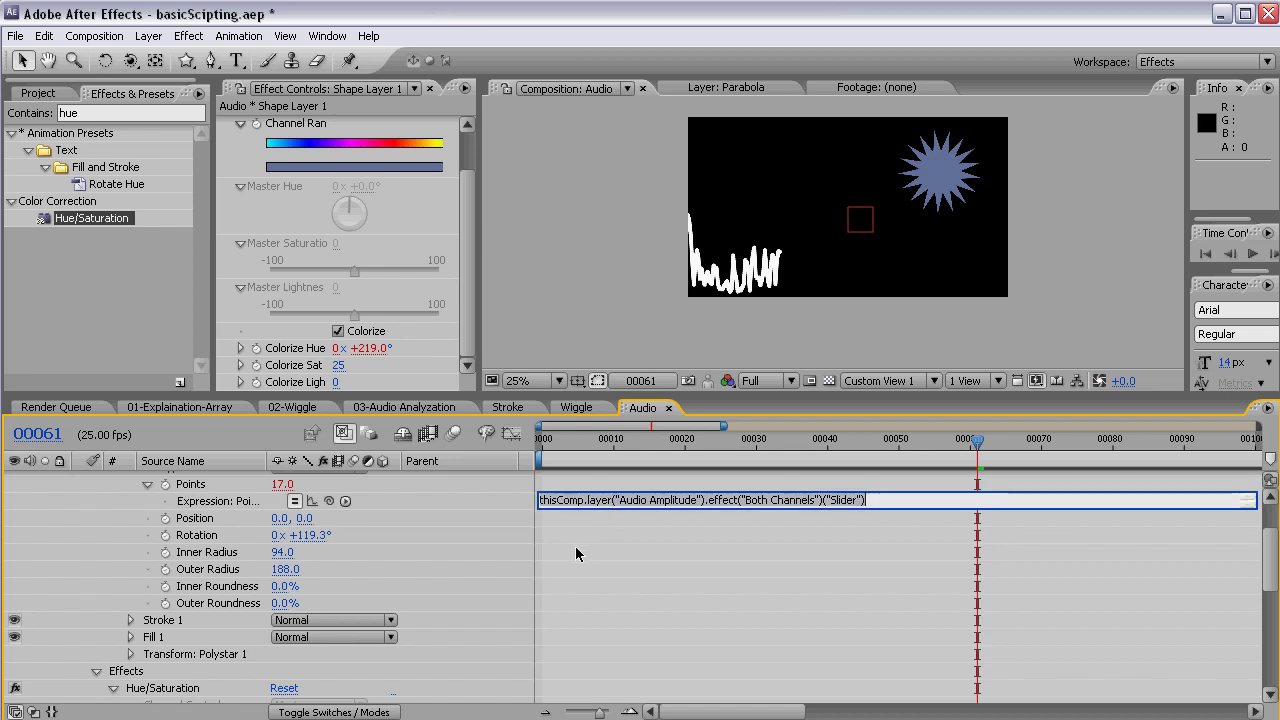
scroll(511, 595, down, 4)
click(557, 601)
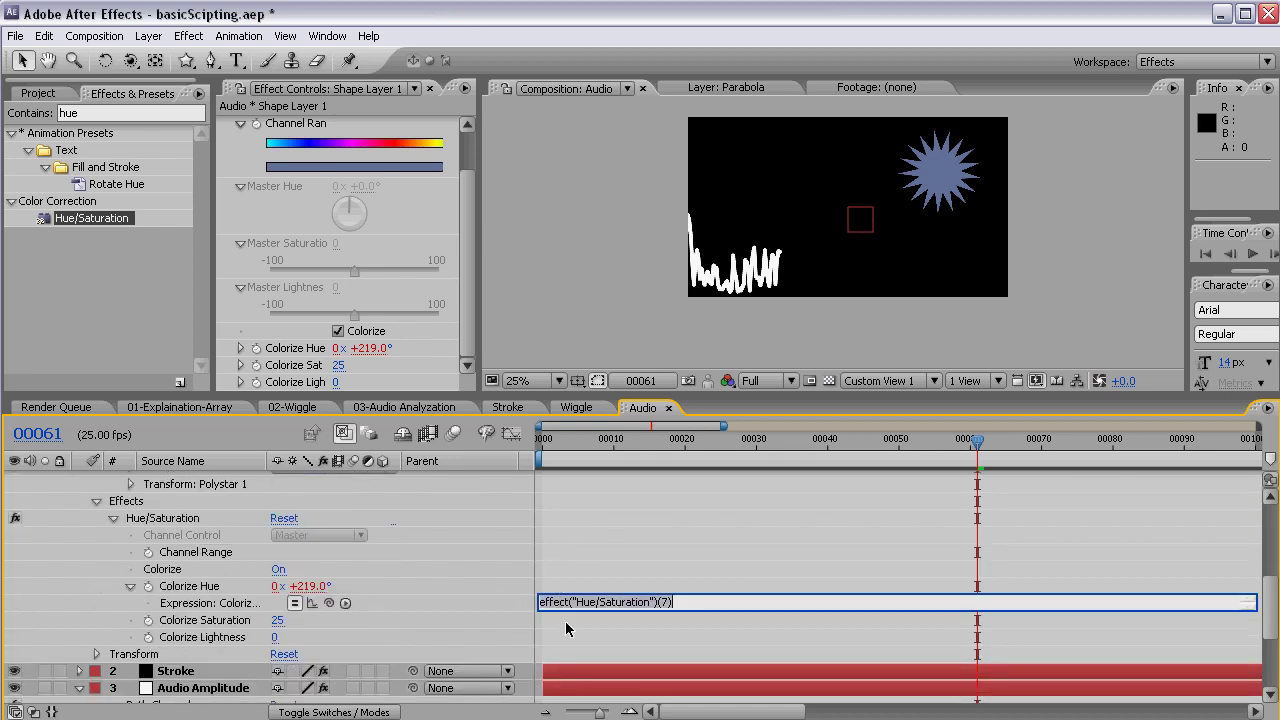
key(ctrl+a)
text(thisComp.layer("Audio Amplitude").effect("Both Channels")("Slider"))
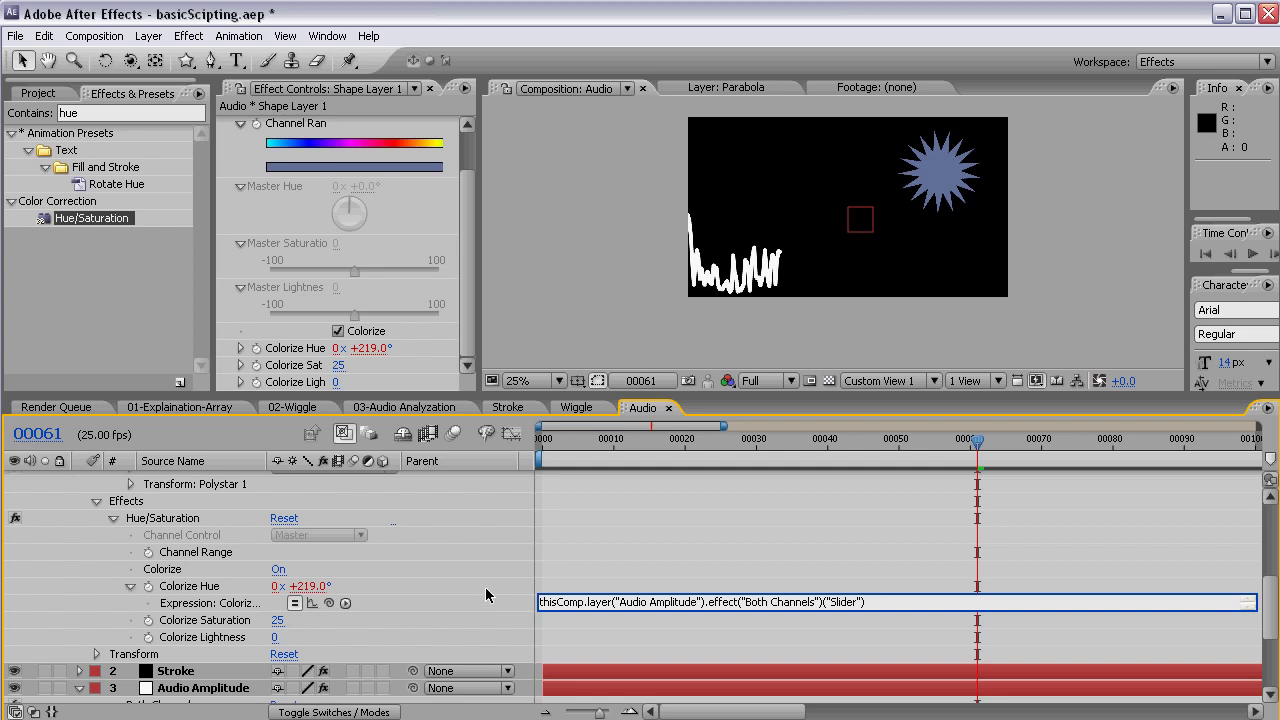
click(683, 628)
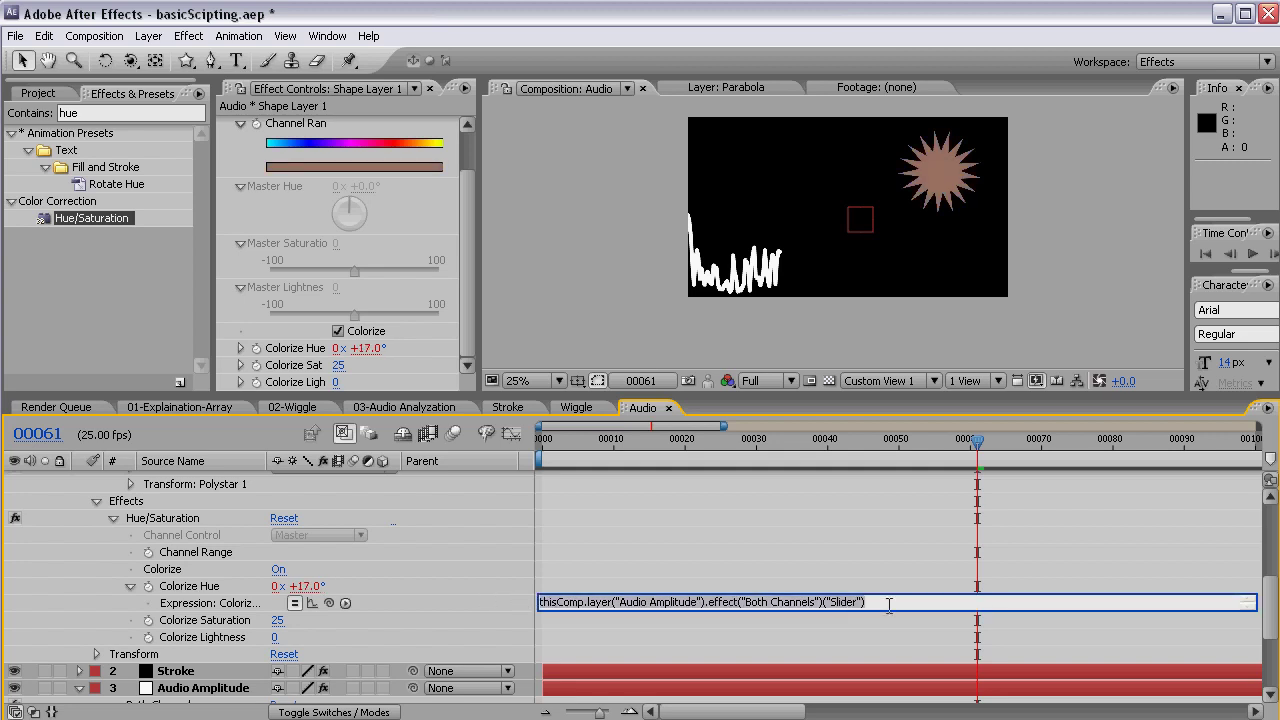
Preview the star's colour up to frame 34, multiply the Colorize Hue expression by 12, and scrub to frame 53
click(395, 450)
click(622, 445)
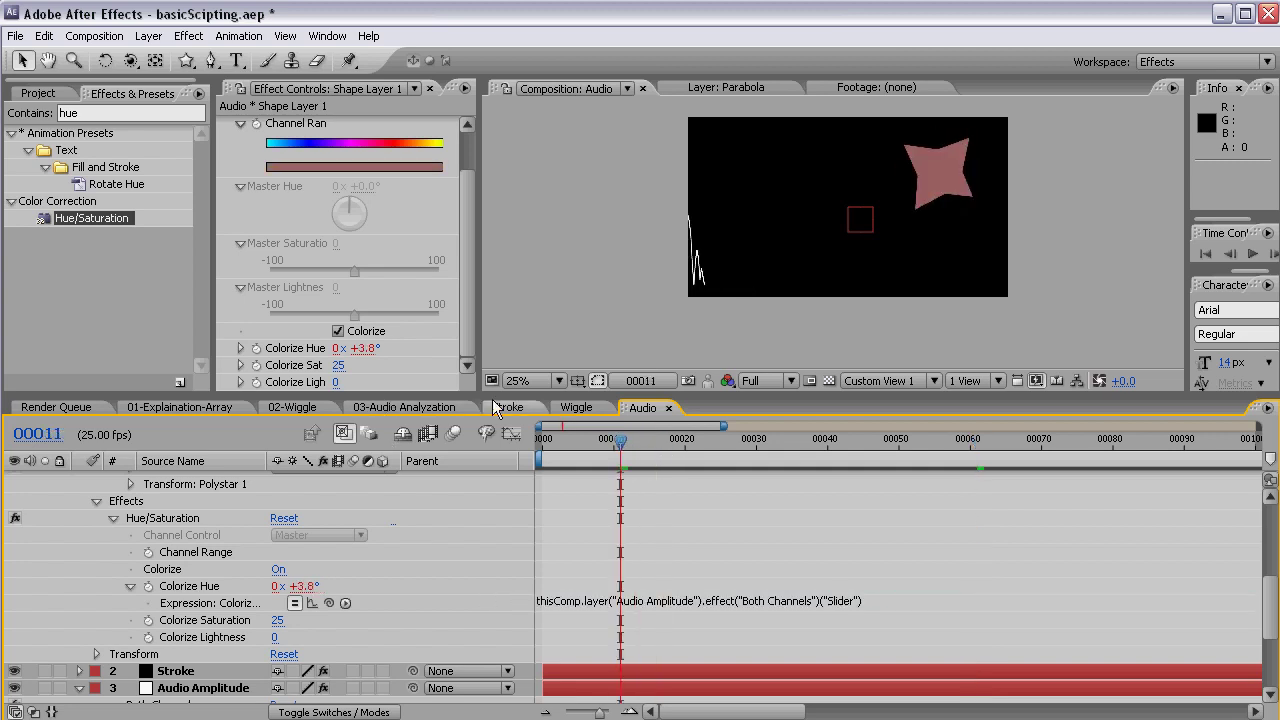
drag(671, 452, 742, 452)
click(785, 455)
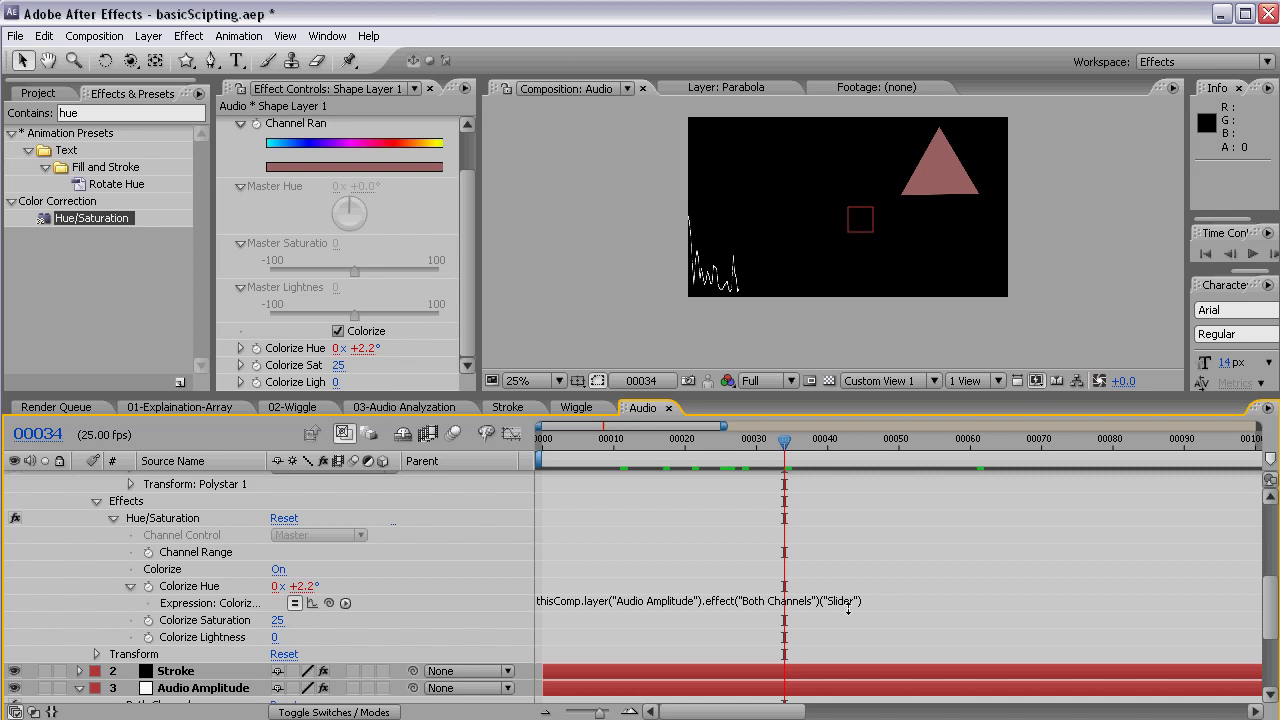
click(930, 601)
click(927, 601)
text(*12)
key(KP_Enter)
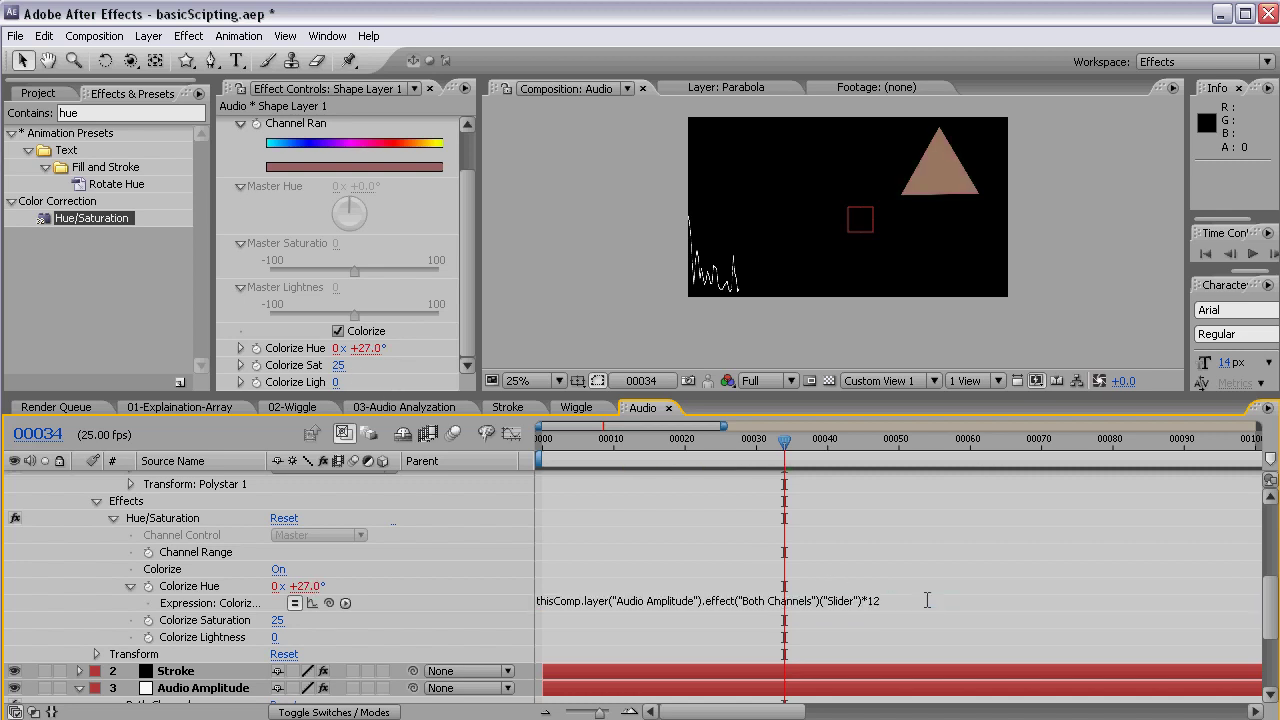
drag(785, 440, 920, 443)
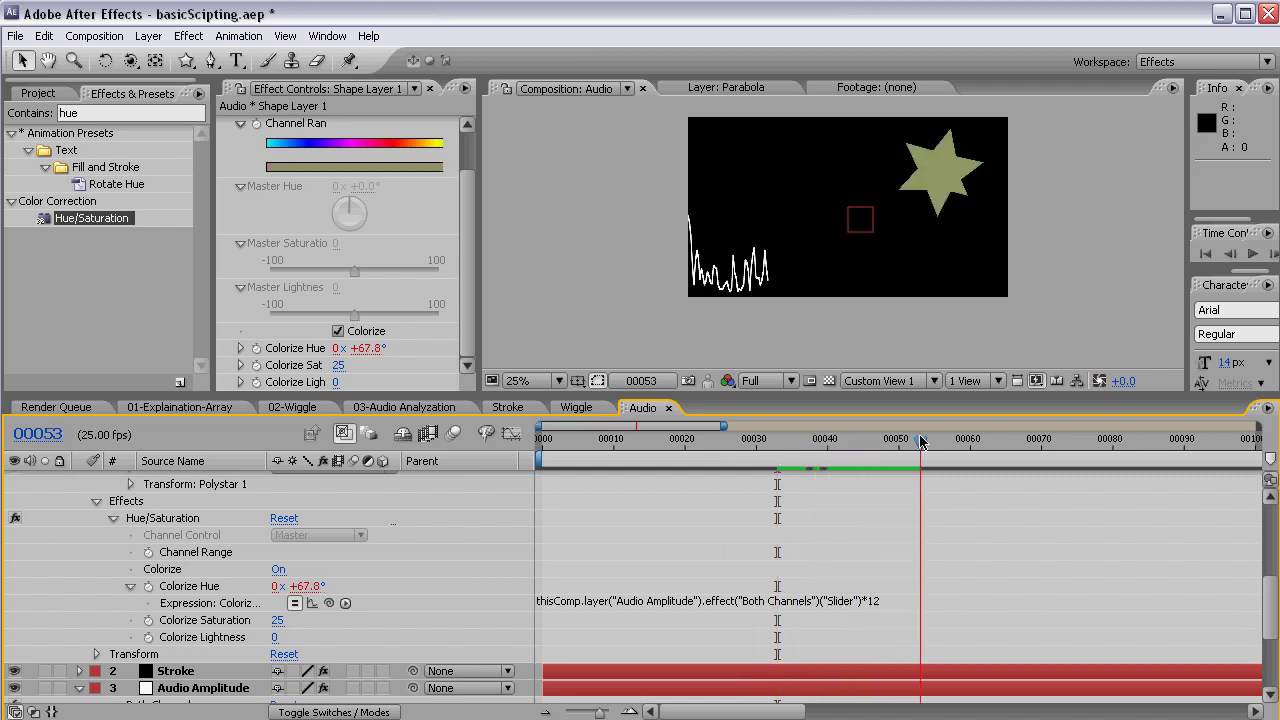